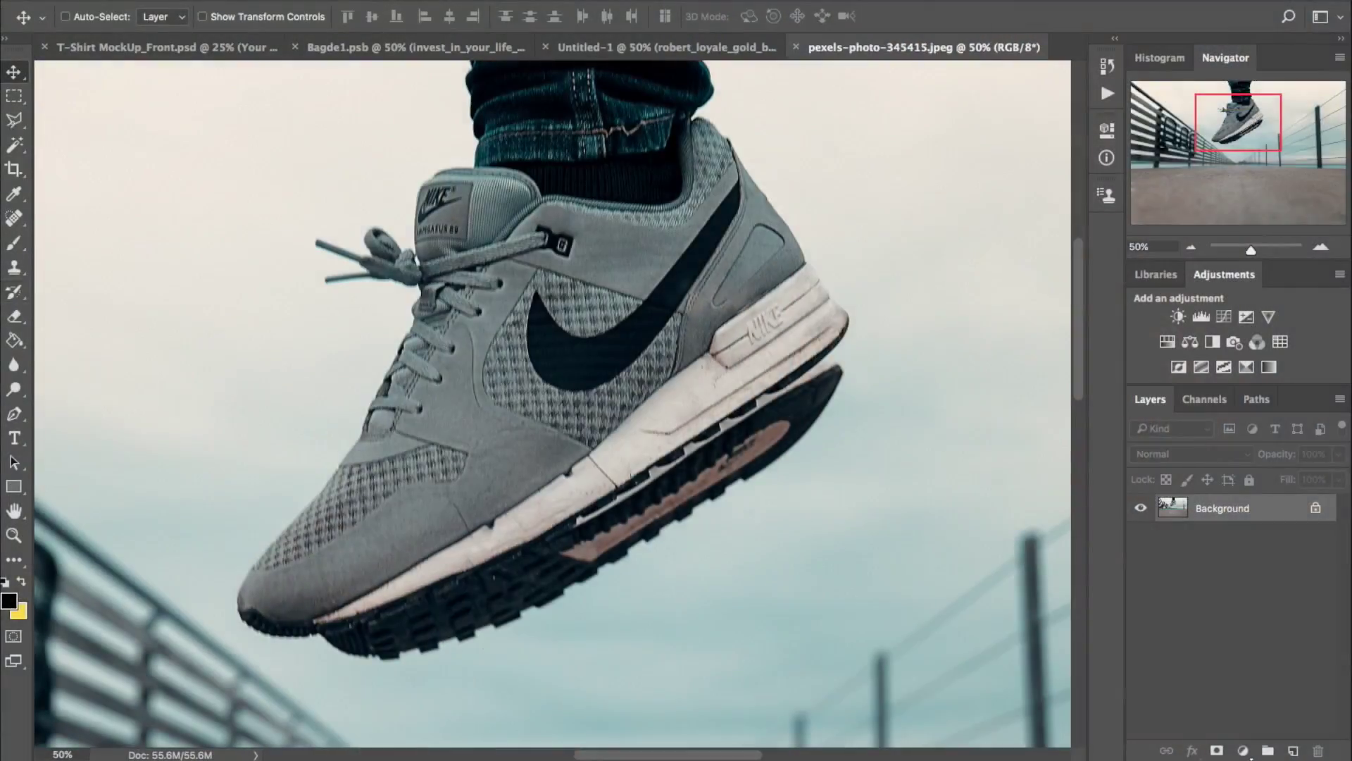
Trace the front edge of the sneaker with a Pen tool path, following the lower laces above the toe mesh.
left_click(14, 120)
left_click(92, 141)
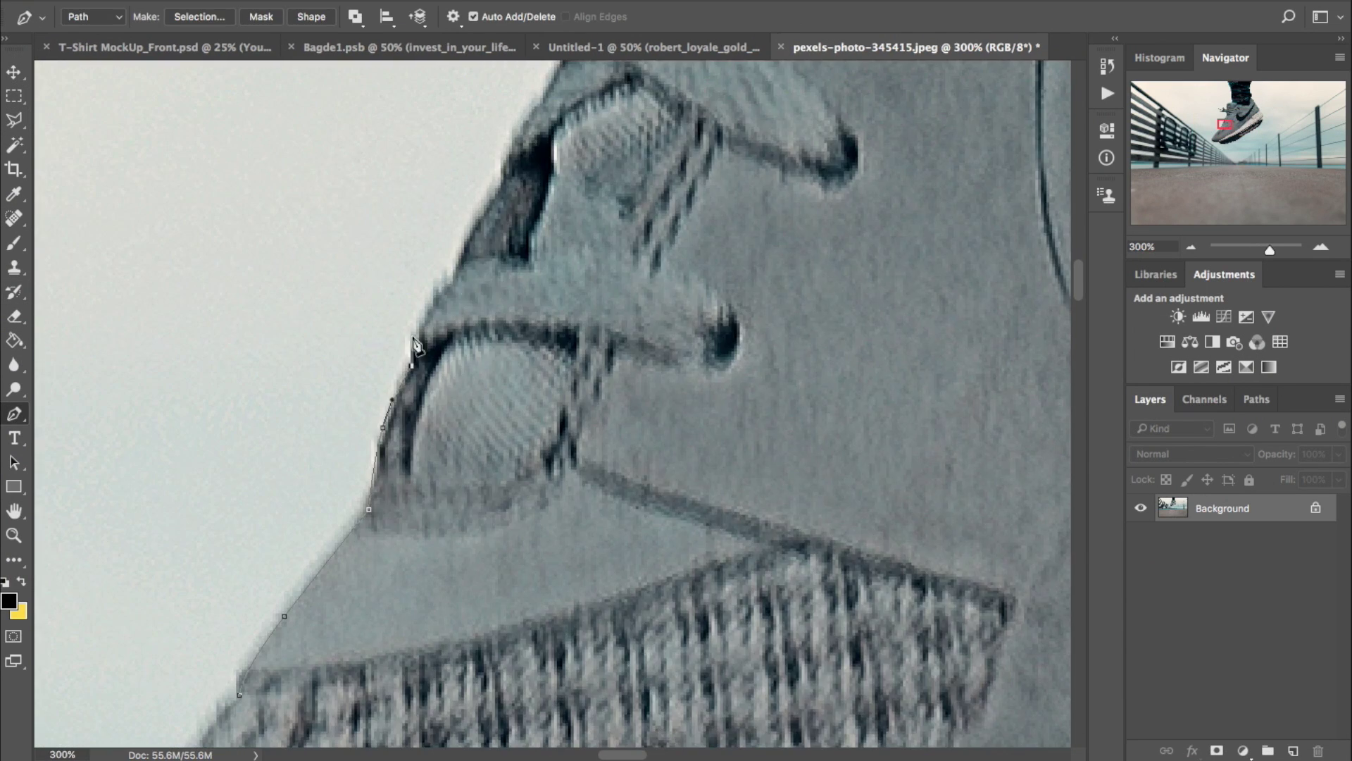
left_click(516, 167)
left_click(423, 310)
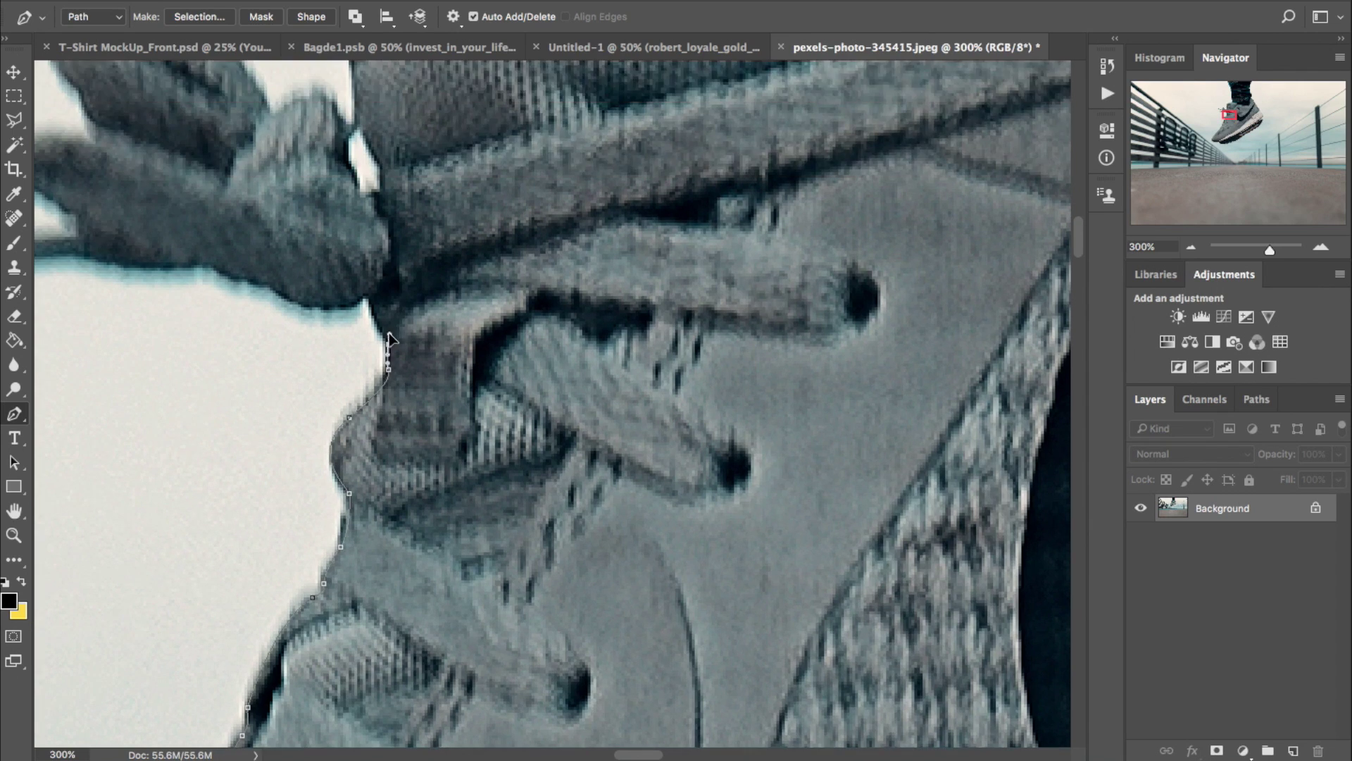
Continue the outline path along the underside of the lace knot and around the lower loose lace end.
left_click_drag(605, 482, 579, 488)
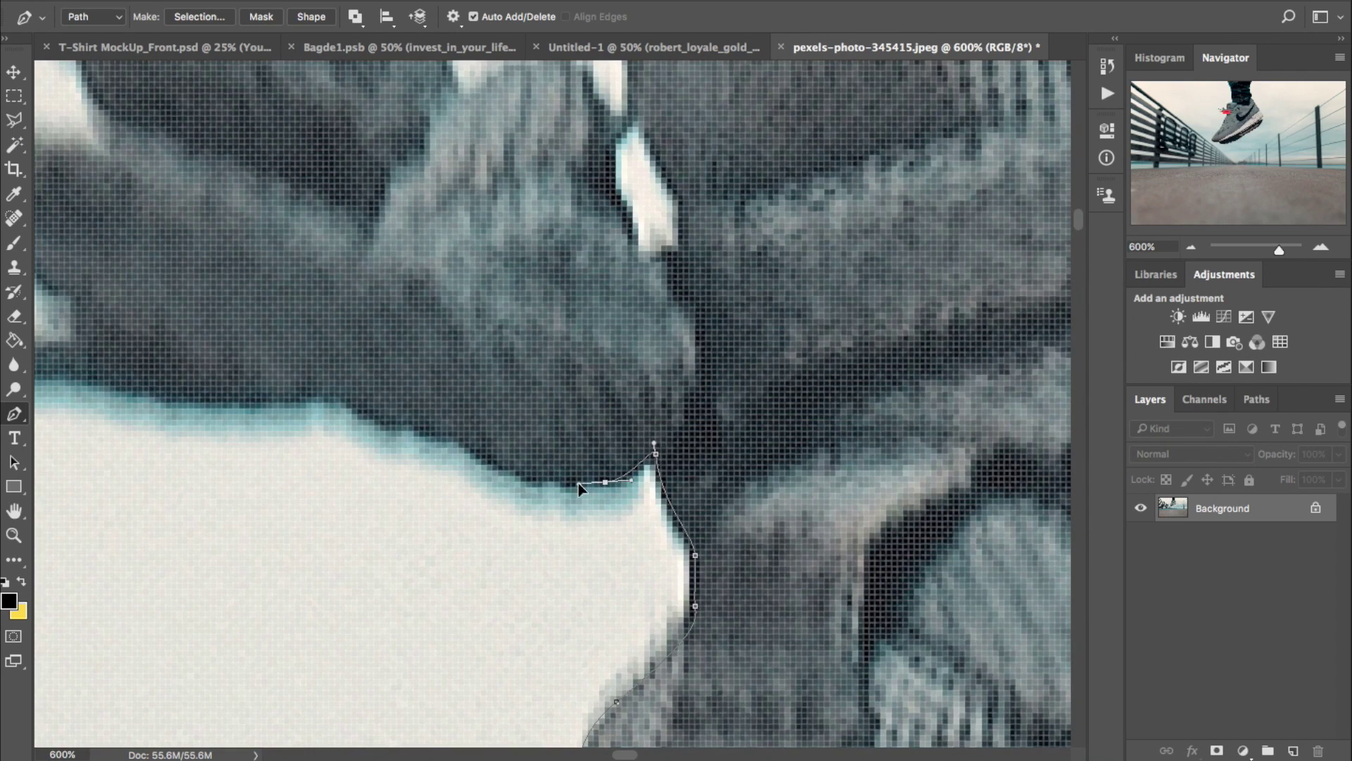
left_click(401, 416)
left_click(281, 395)
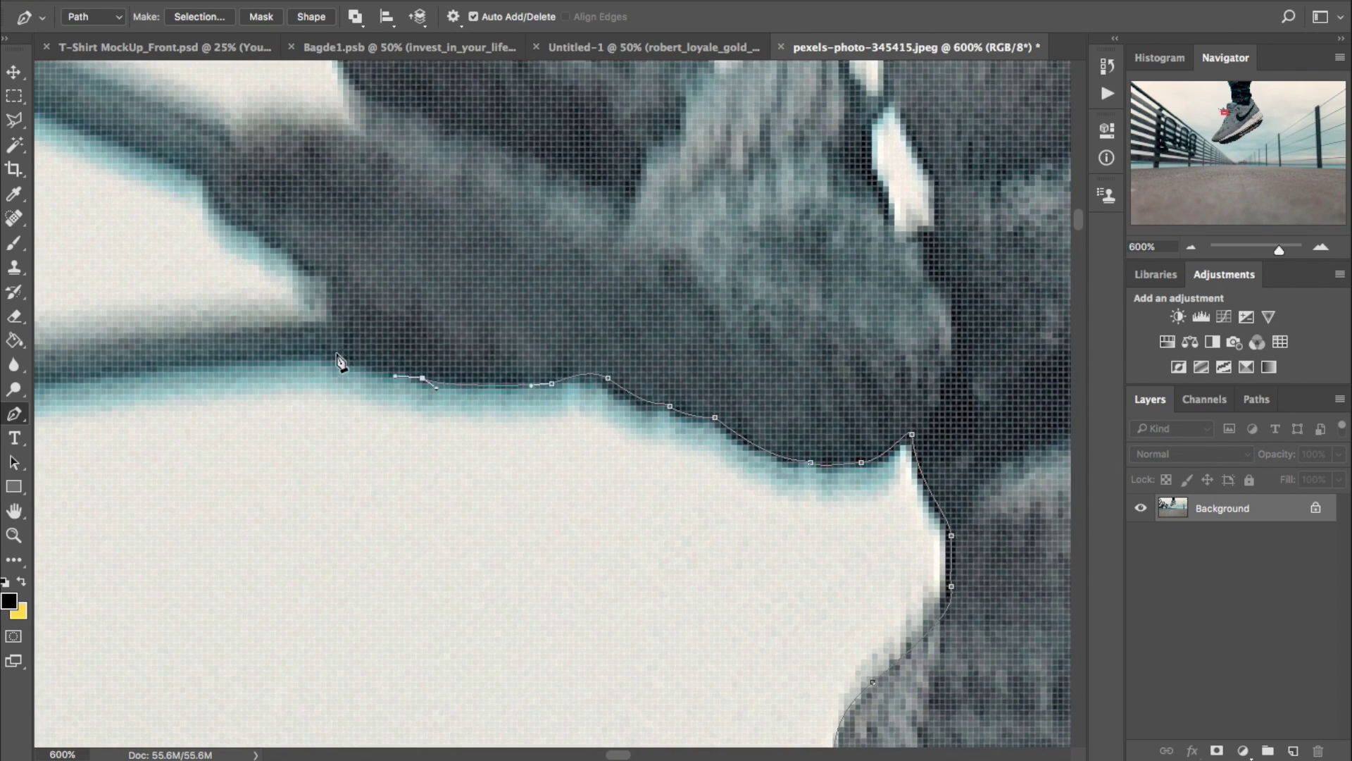
left_click(163, 306)
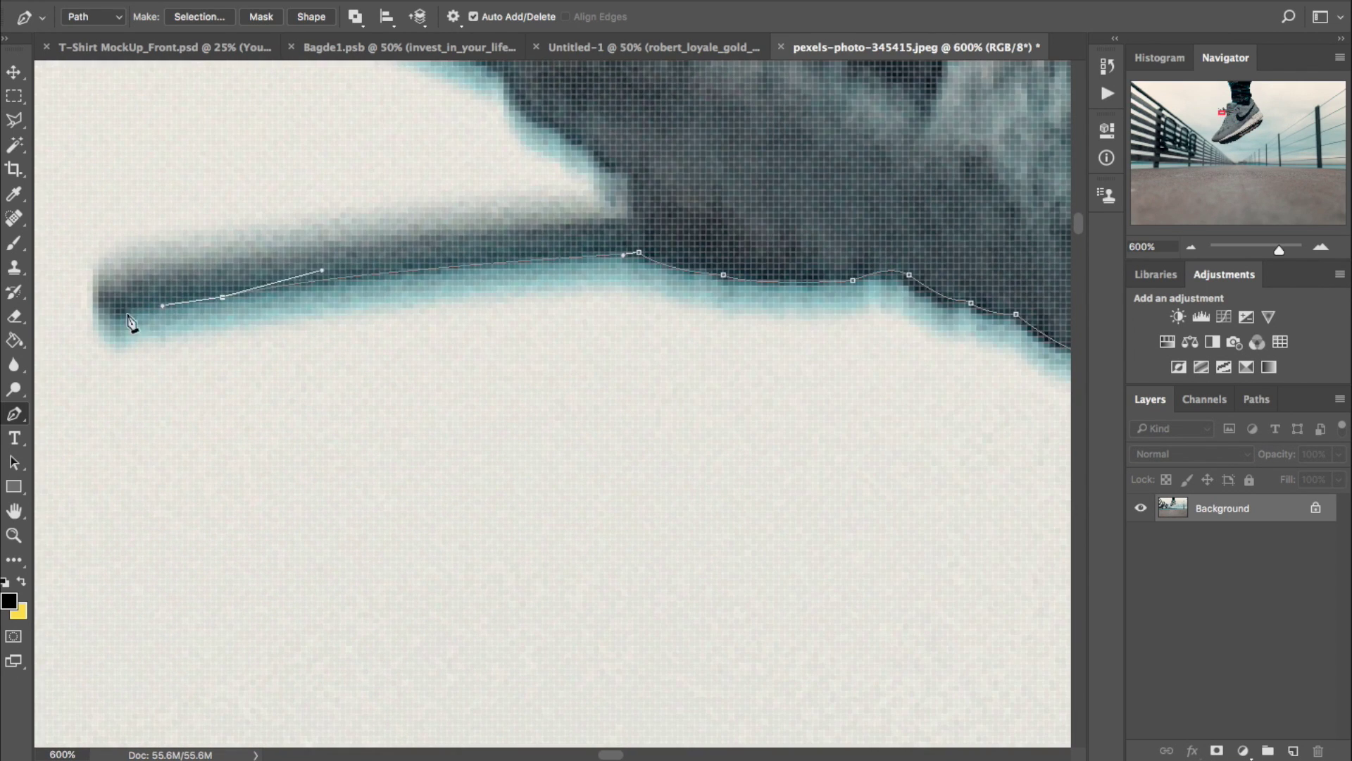
left_click(98, 281)
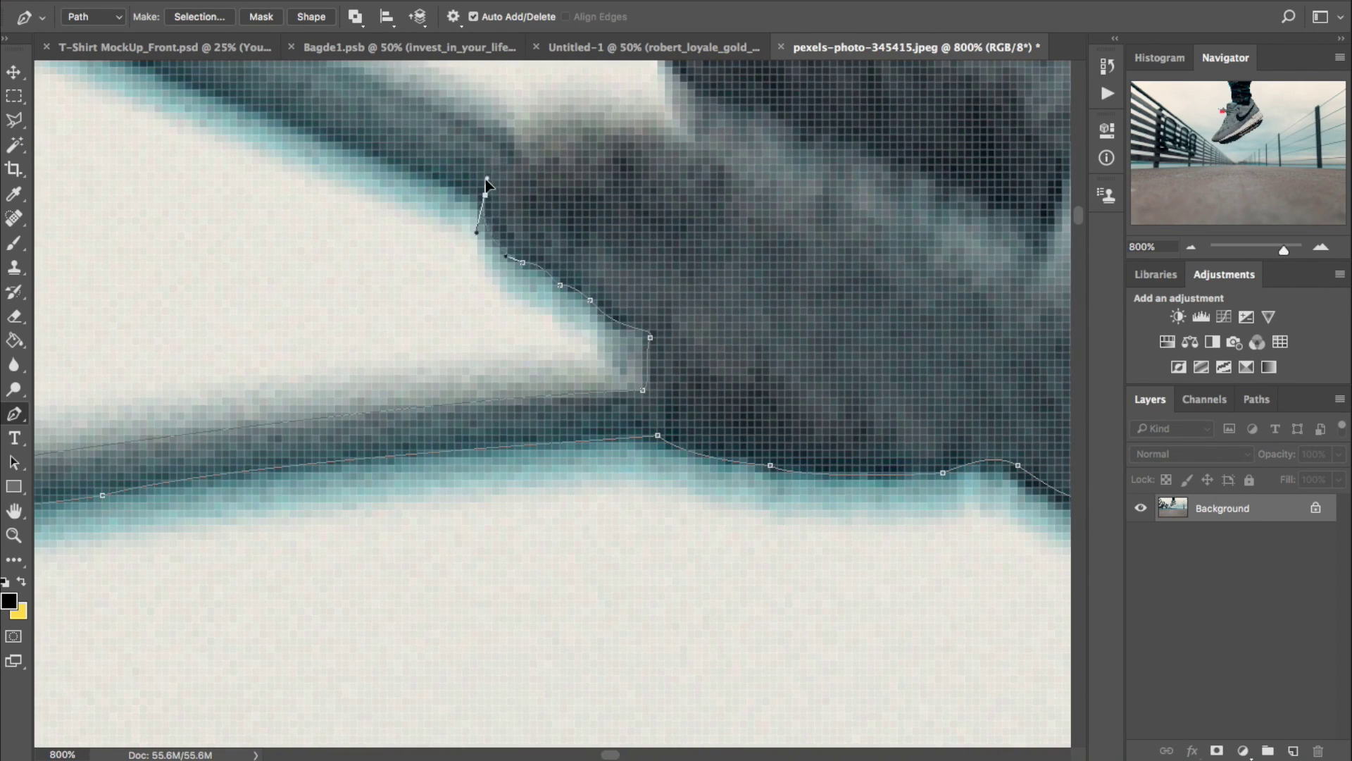
Extend the outline path along the top of the lace knot and around its large loop toward the tongue.
left_click_drag(474, 338, 526, 372)
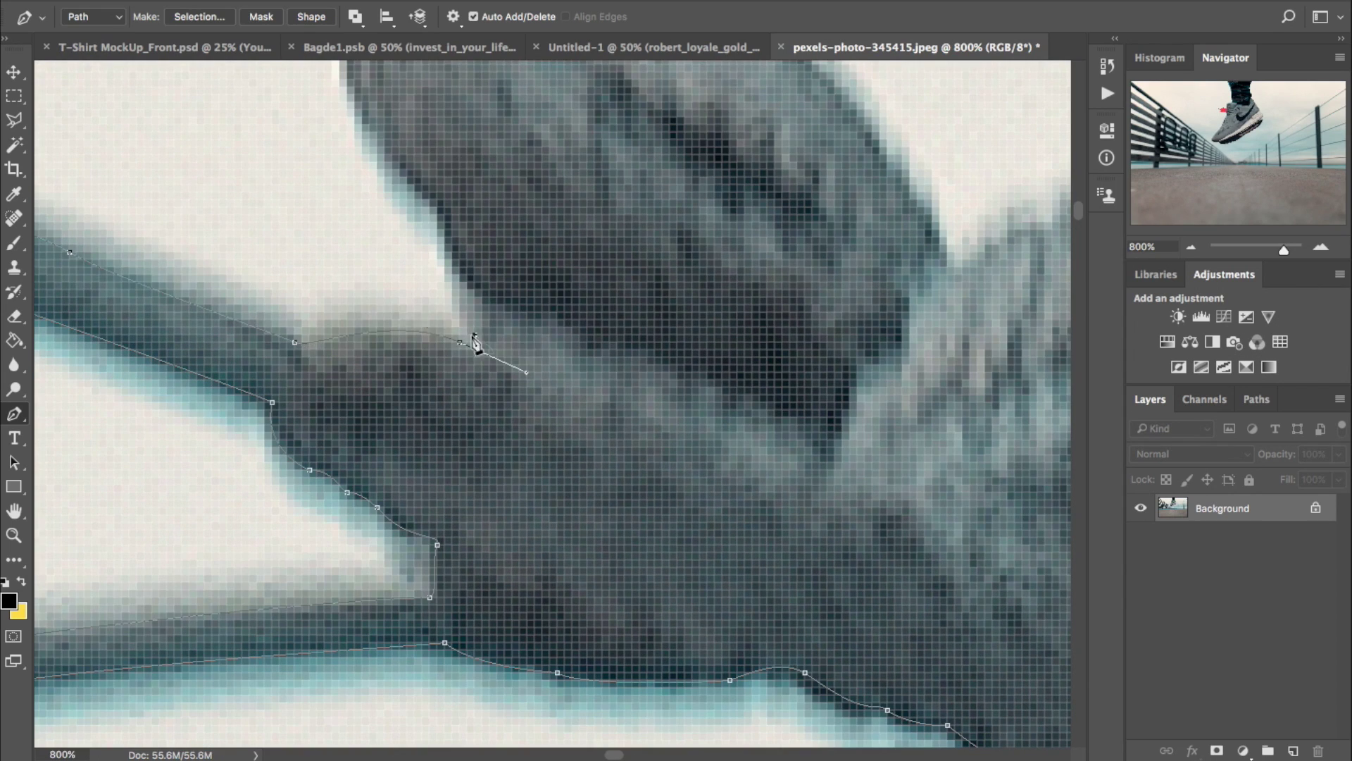
left_click_drag(679, 357, 822, 435)
left_click(448, 227)
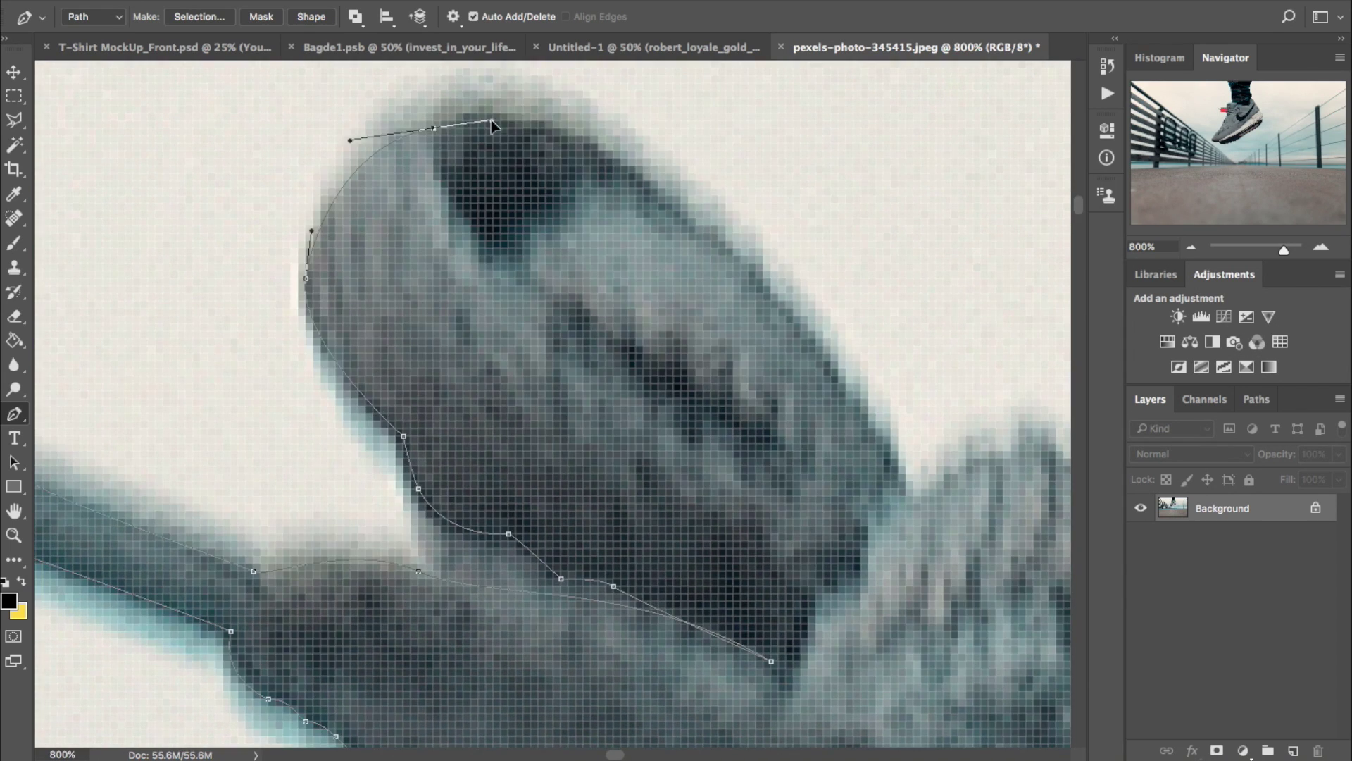
left_click_drag(899, 481, 912, 560)
left_click(899, 481, "alt")
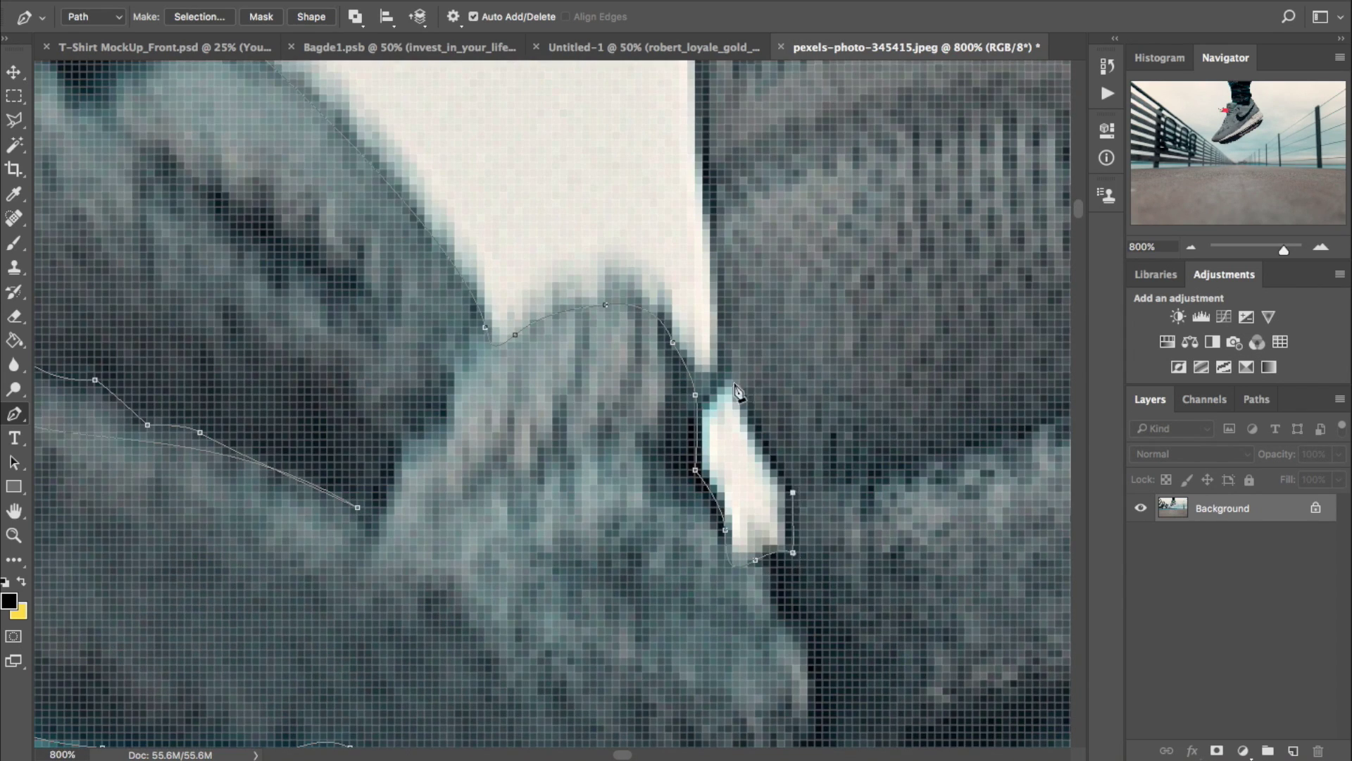
Trace the outline path over the tongue and collar, then along the notched midsole and the underside of the outsole.
left_click(532, 151)
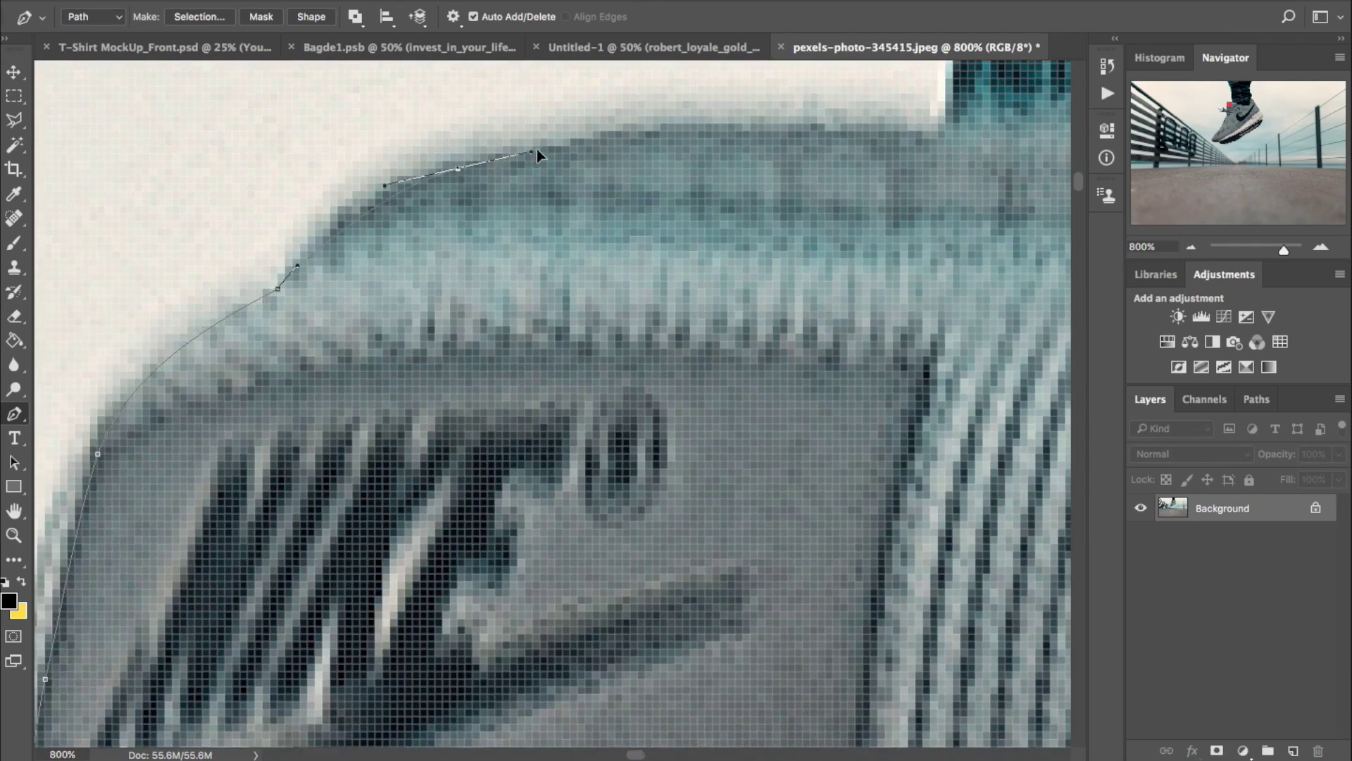
left_click(655, 366)
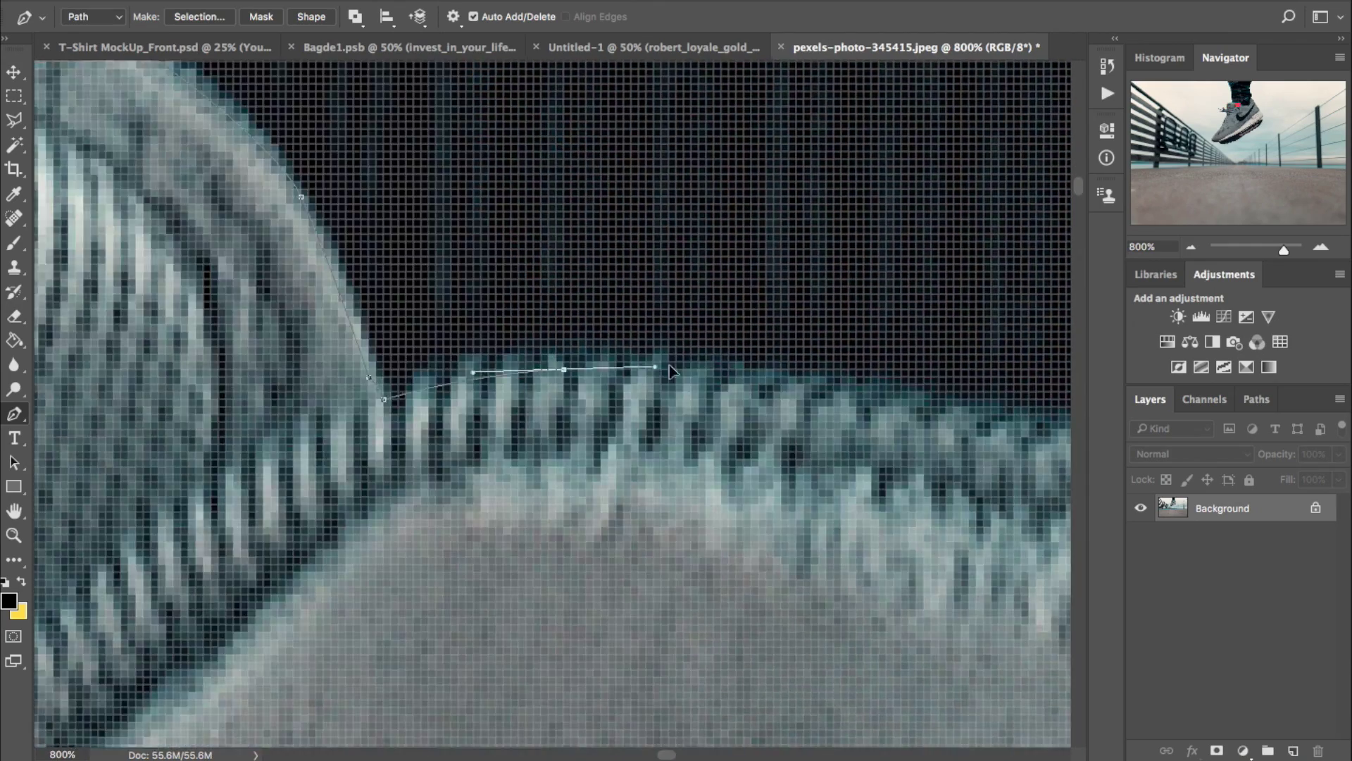
left_click_drag(486, 358, 511, 375)
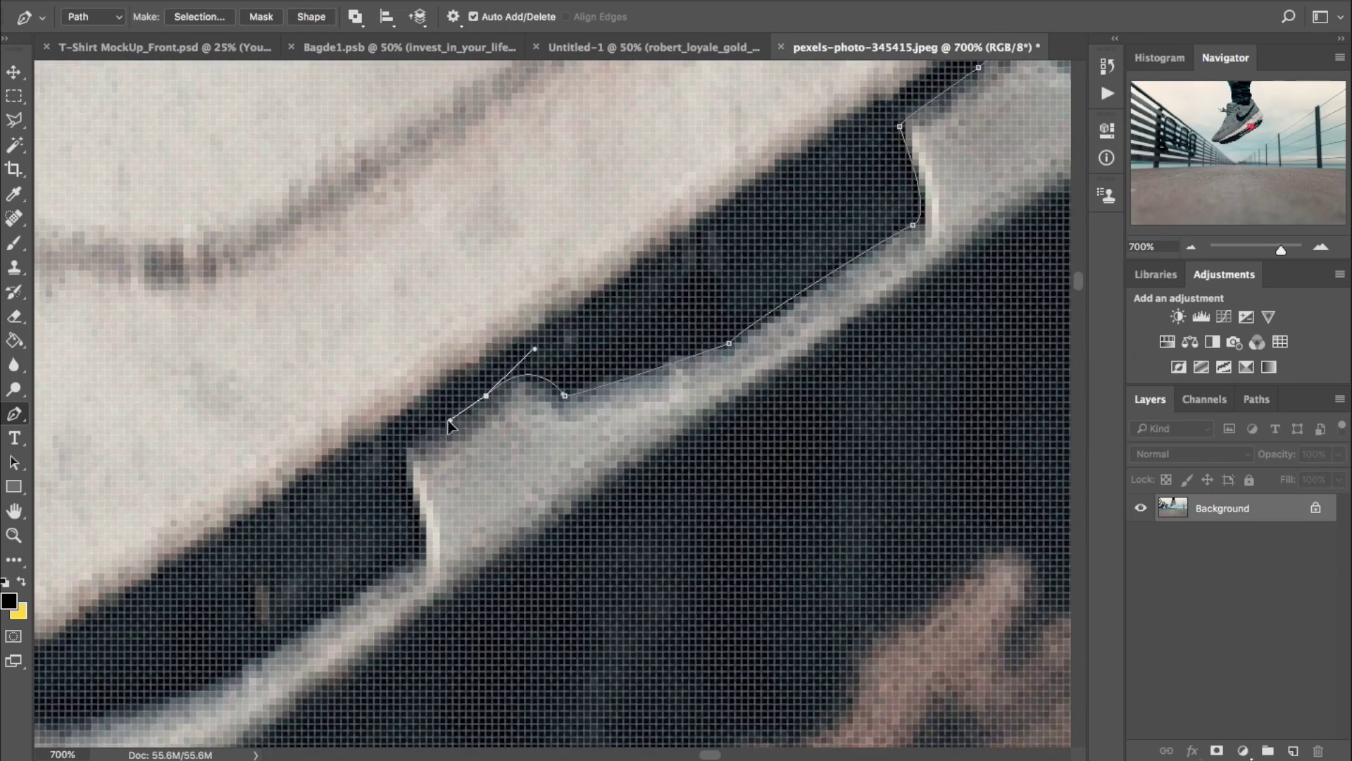
left_click(421, 537)
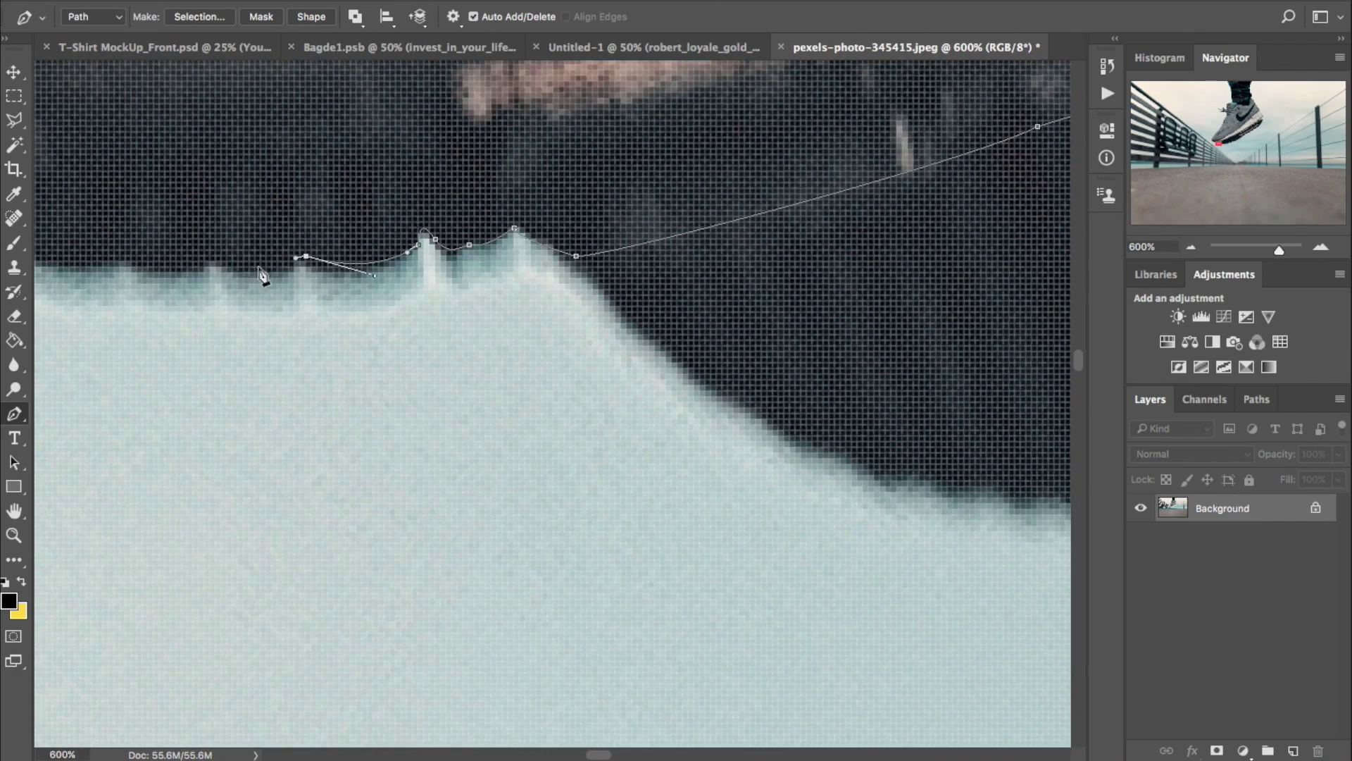
left_click(127, 248)
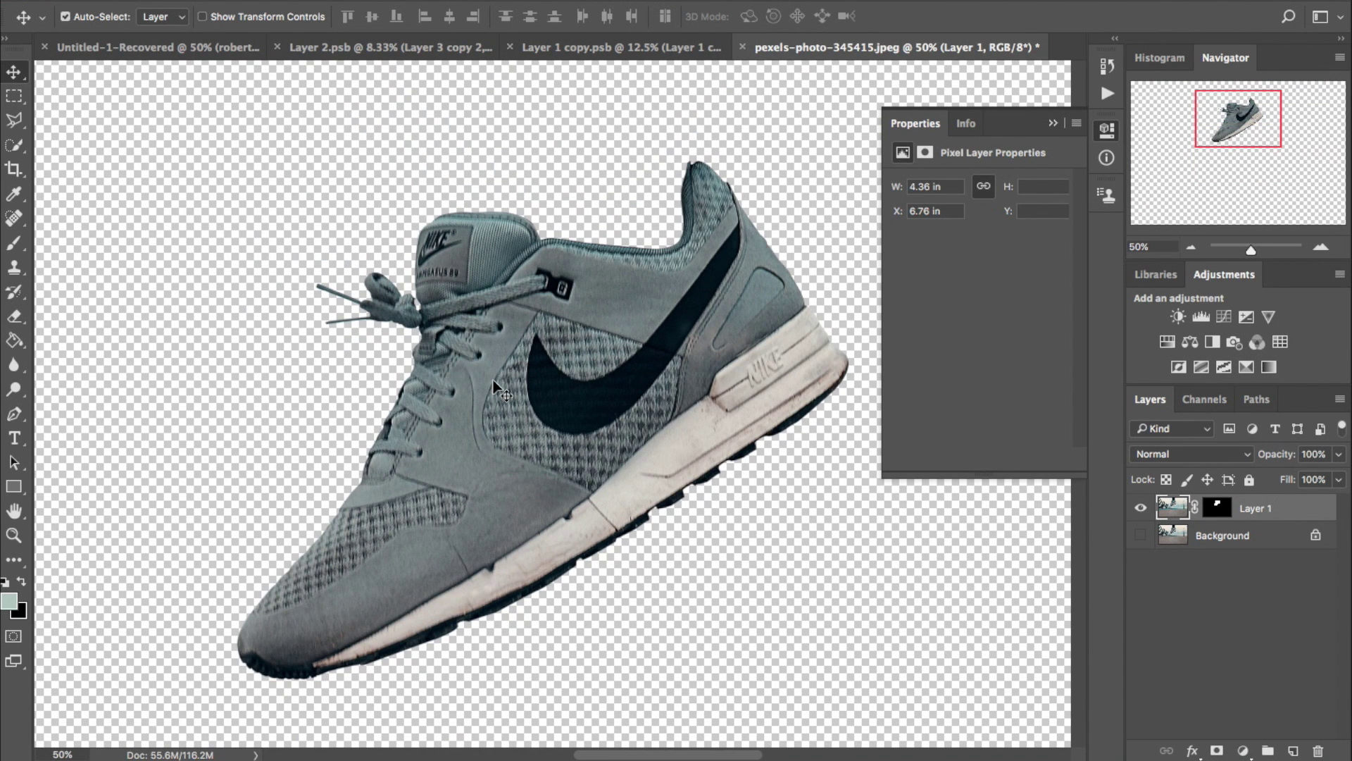
Duplicate the masked shoe layer and hide the original Layer 1.
key("ctrl+j")
left_click(1142, 534)
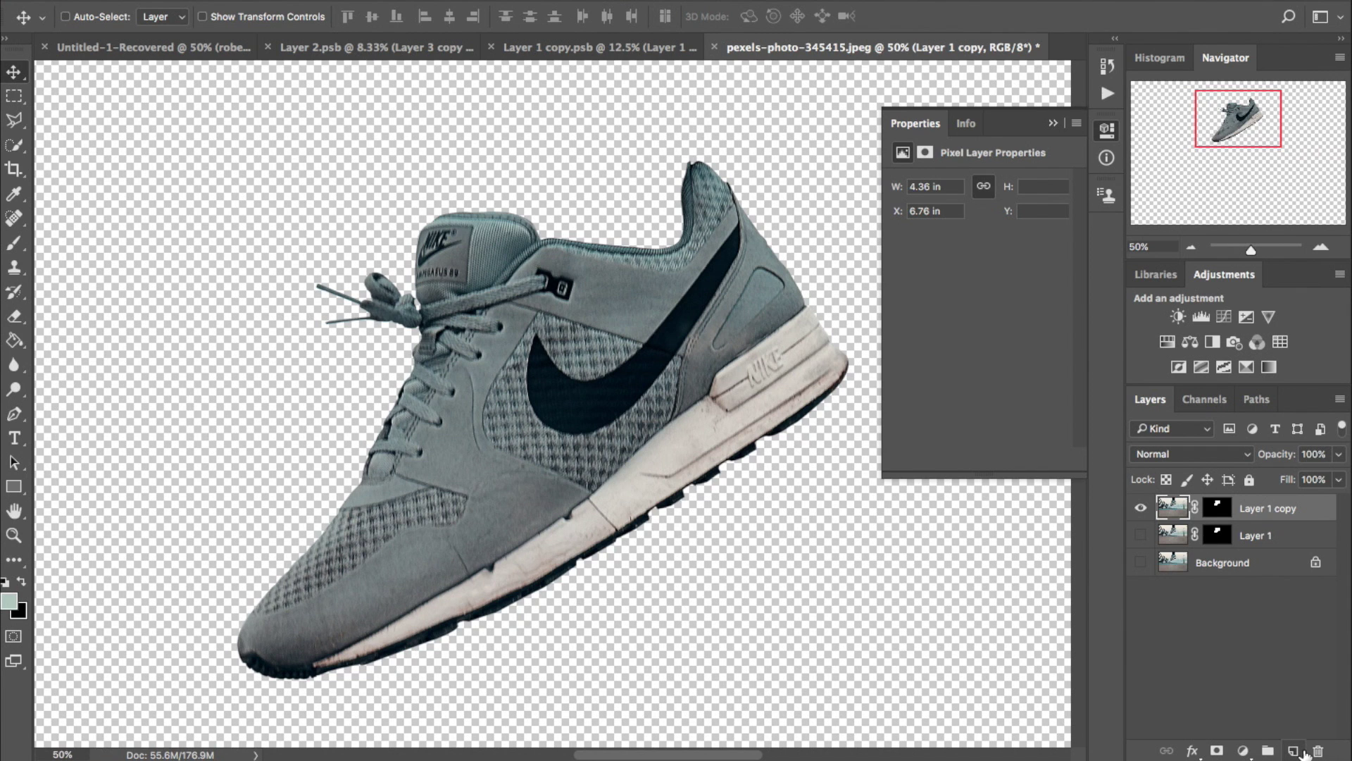
Fill a new layer above the shoe with black and convert it to a smart object.
left_click(1294, 751)
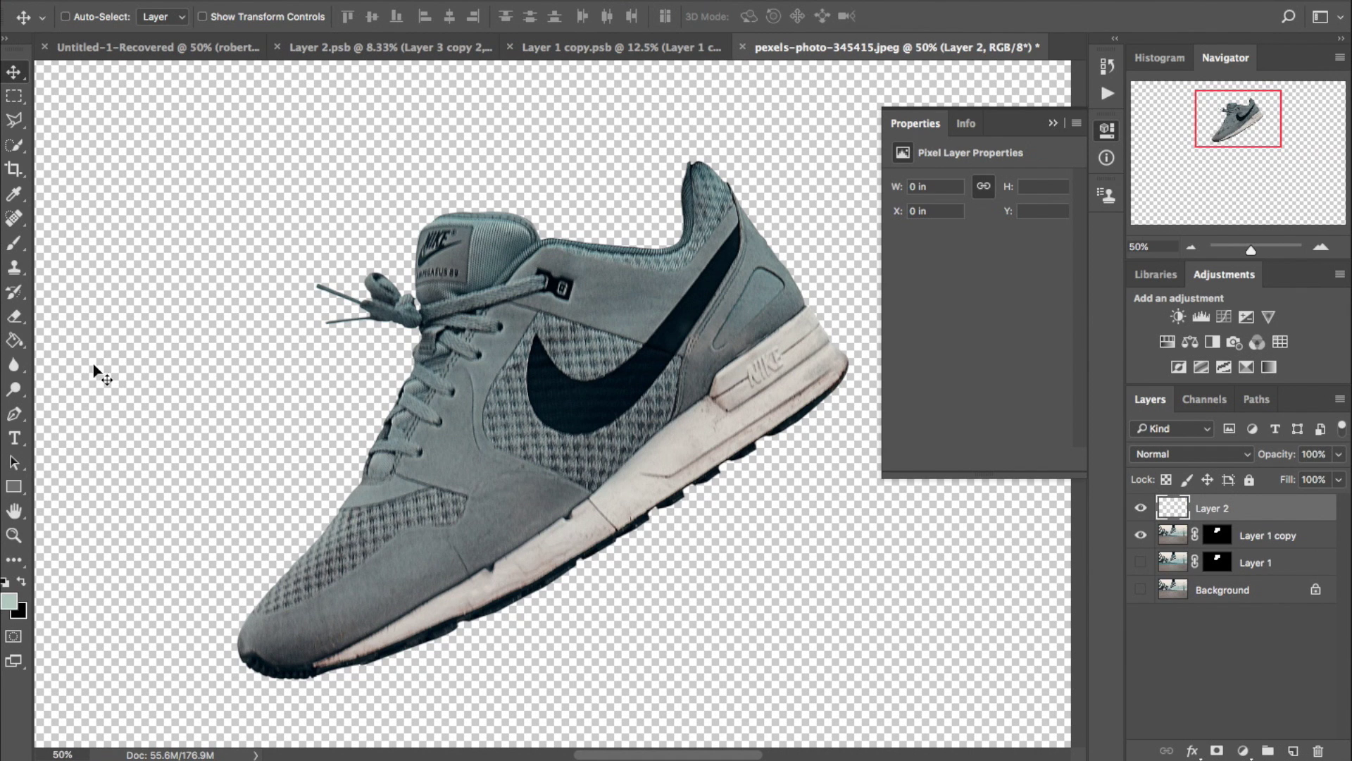
left_click(24, 340)
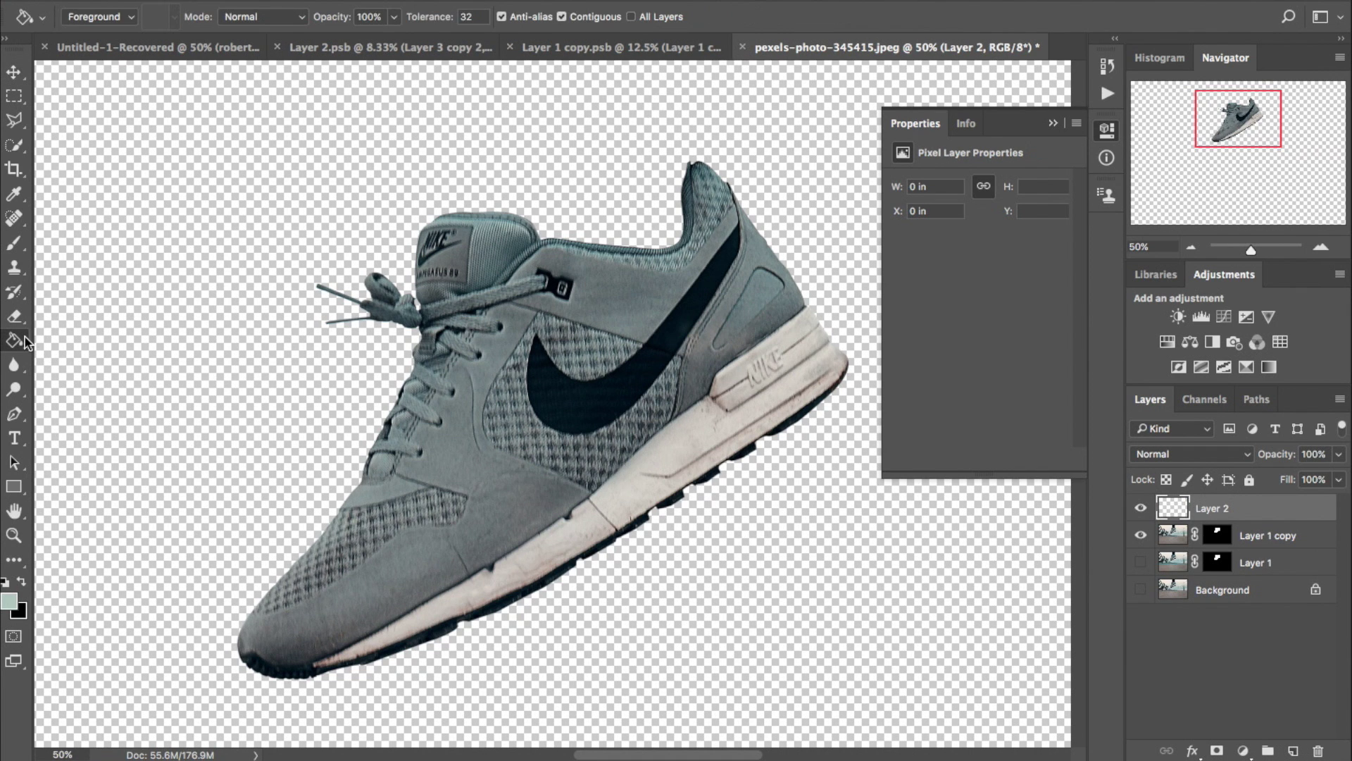
left_click(439, 420)
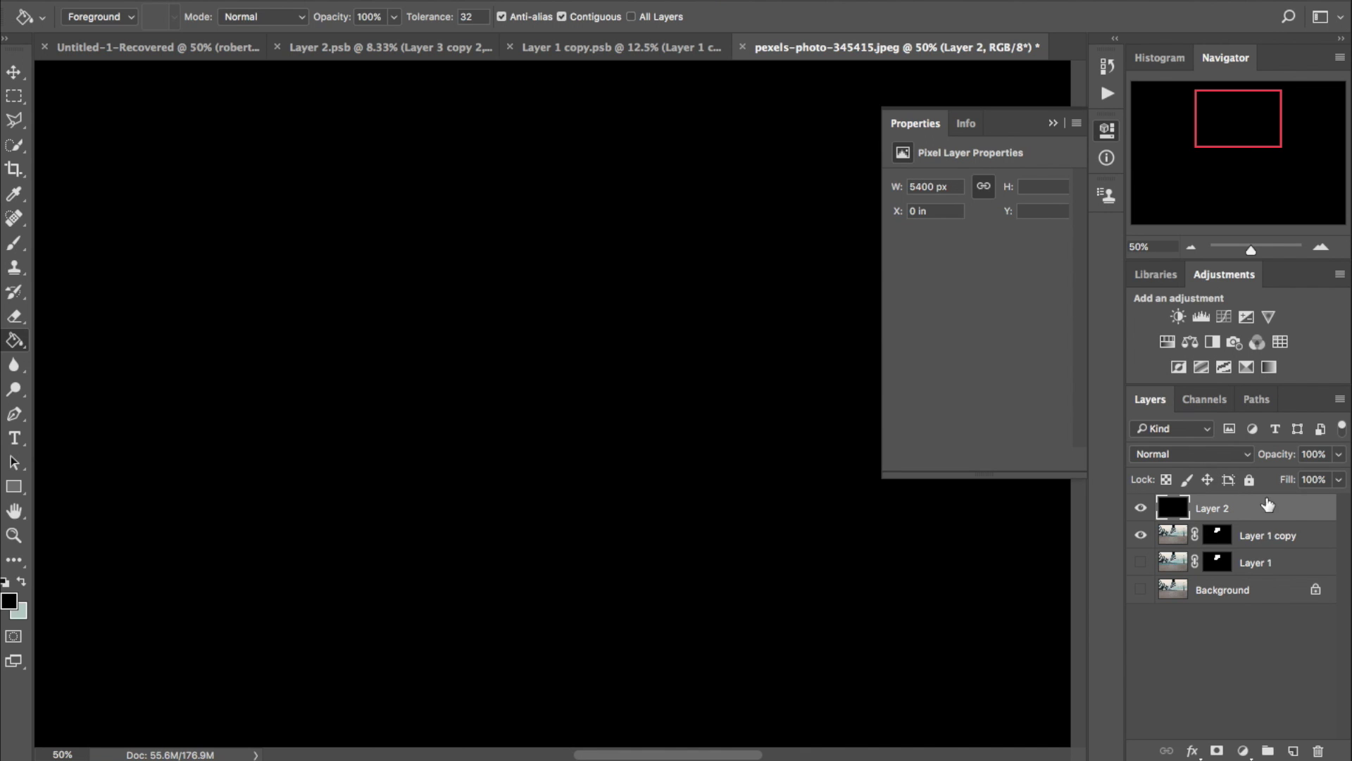
right_click(1288, 519)
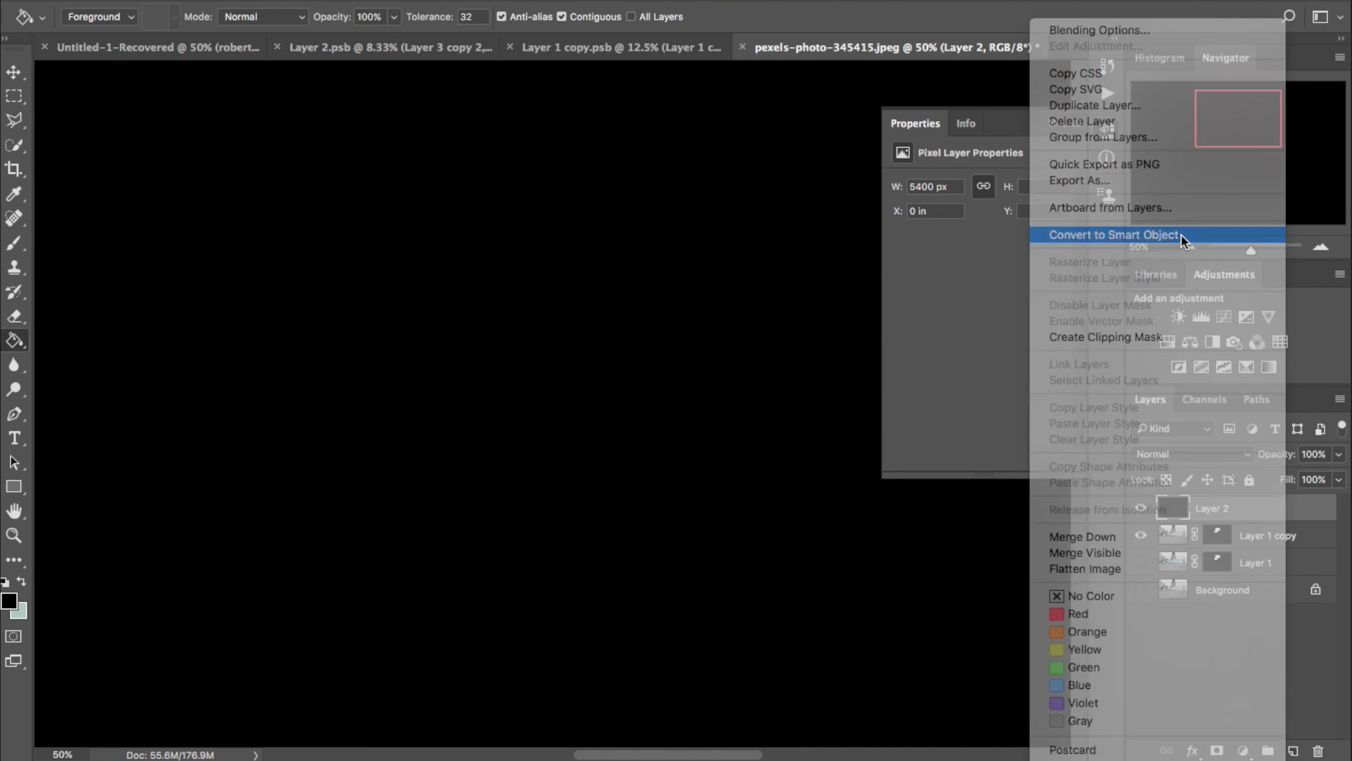
left_click(1184, 236)
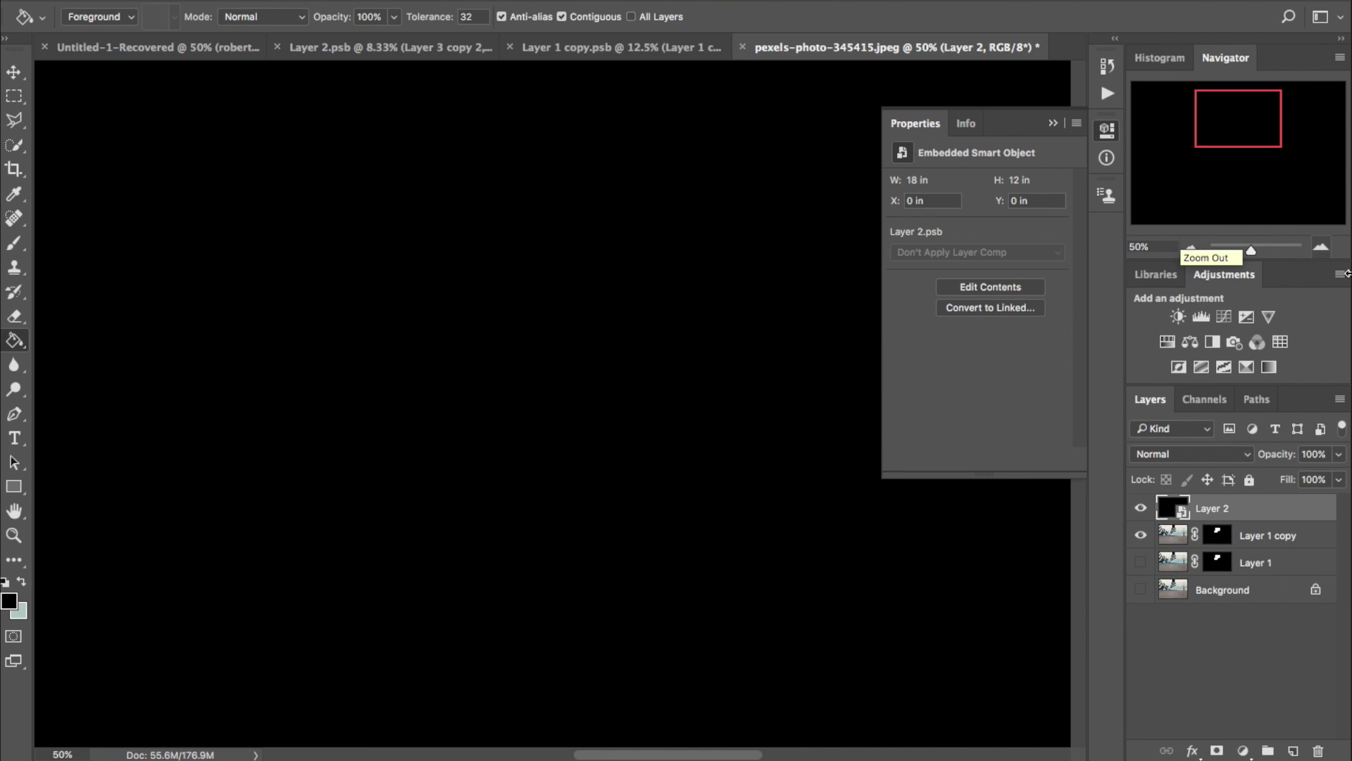
Lower the black smart object's fill to 17% and mask it to the shoe outline loaded from Layer 1 copy's mask.
left_click(1339, 479)
left_click_drag(1337, 501, 1268, 506)
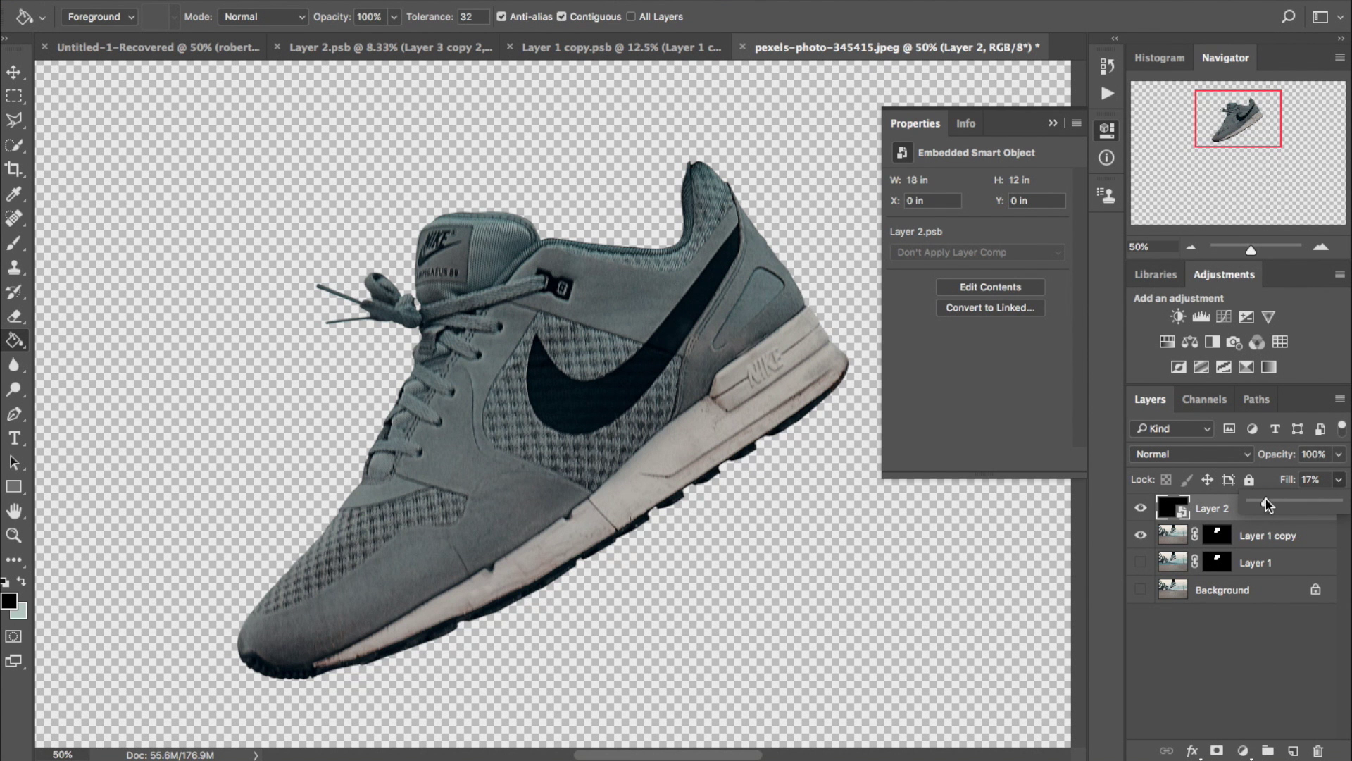
left_click(1223, 539)
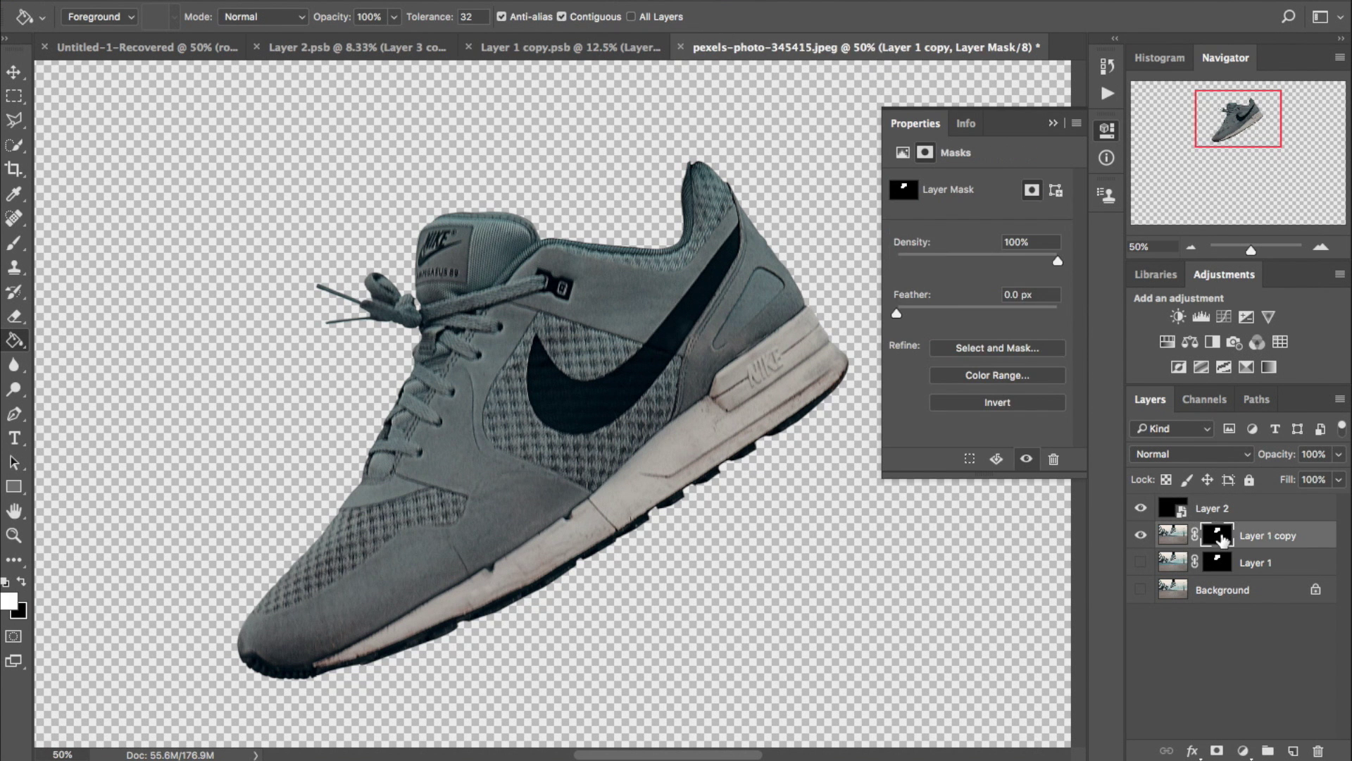
left_click(1223, 539, "ctrl")
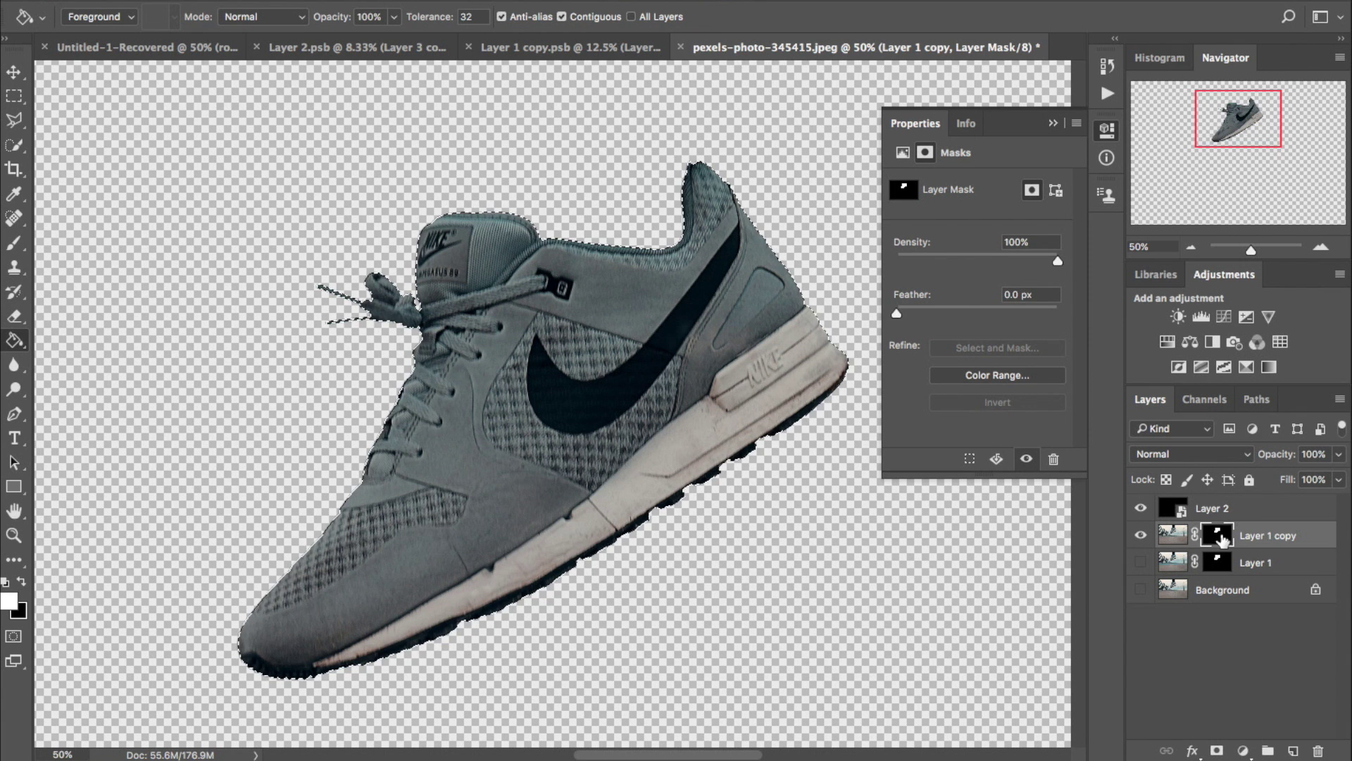
left_click(1204, 504)
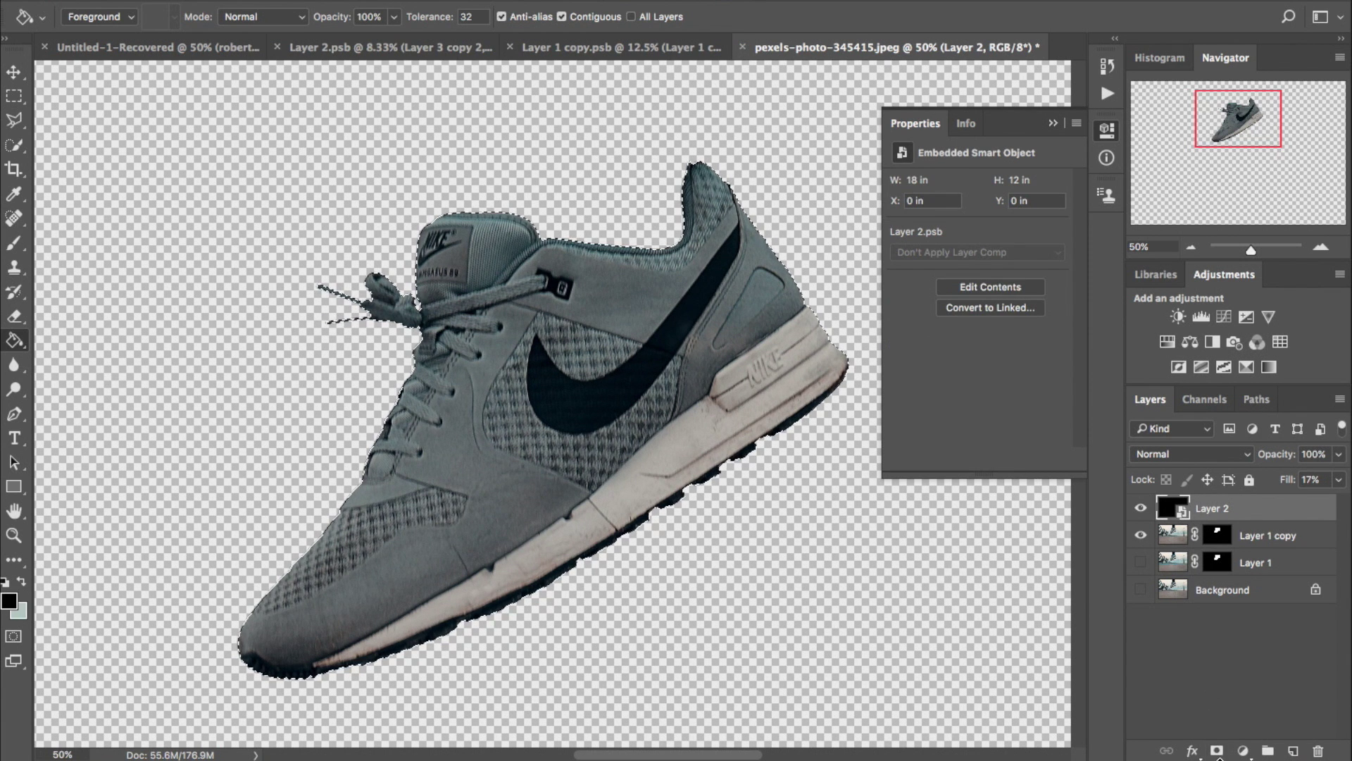
left_click(1217, 751)
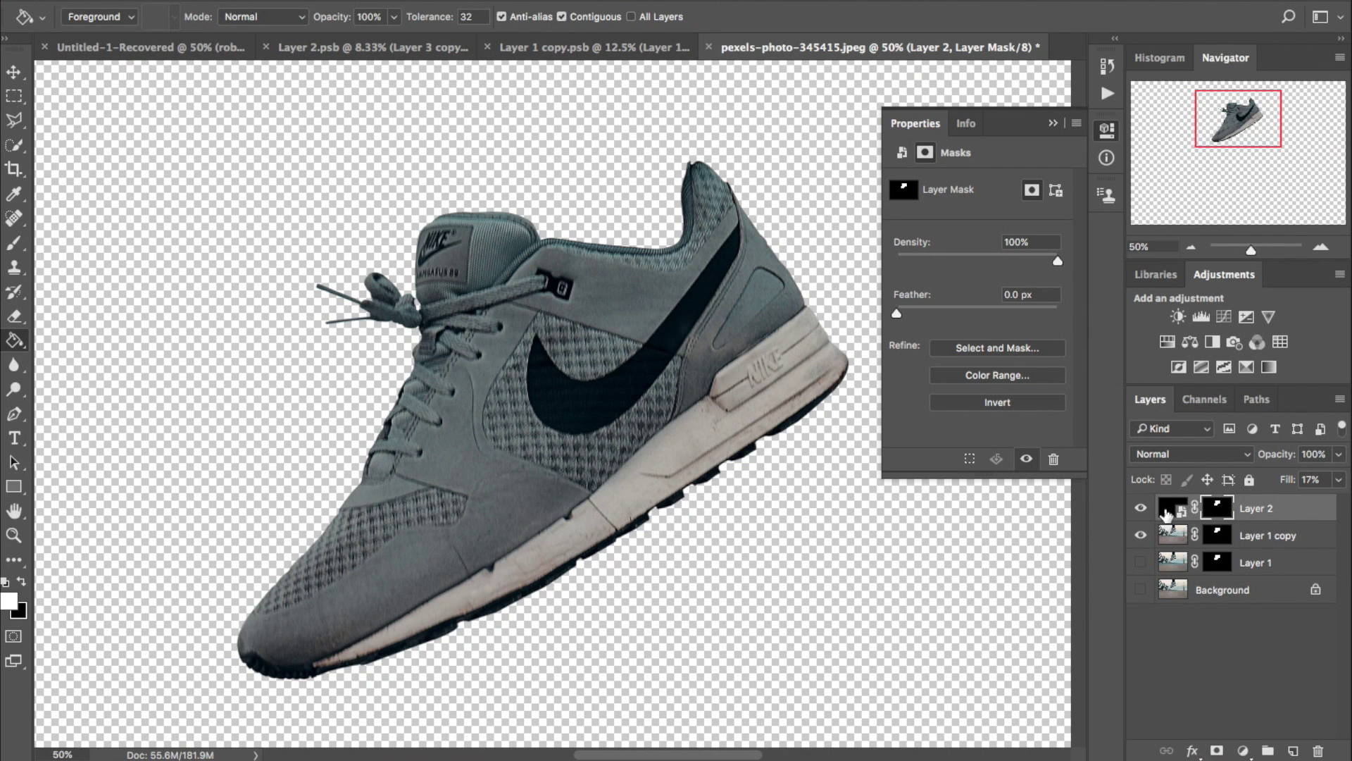
Test a 75% fill on the masked black overlay, then set its fill to 15%.
left_click(1340, 479)
left_click(1317, 502)
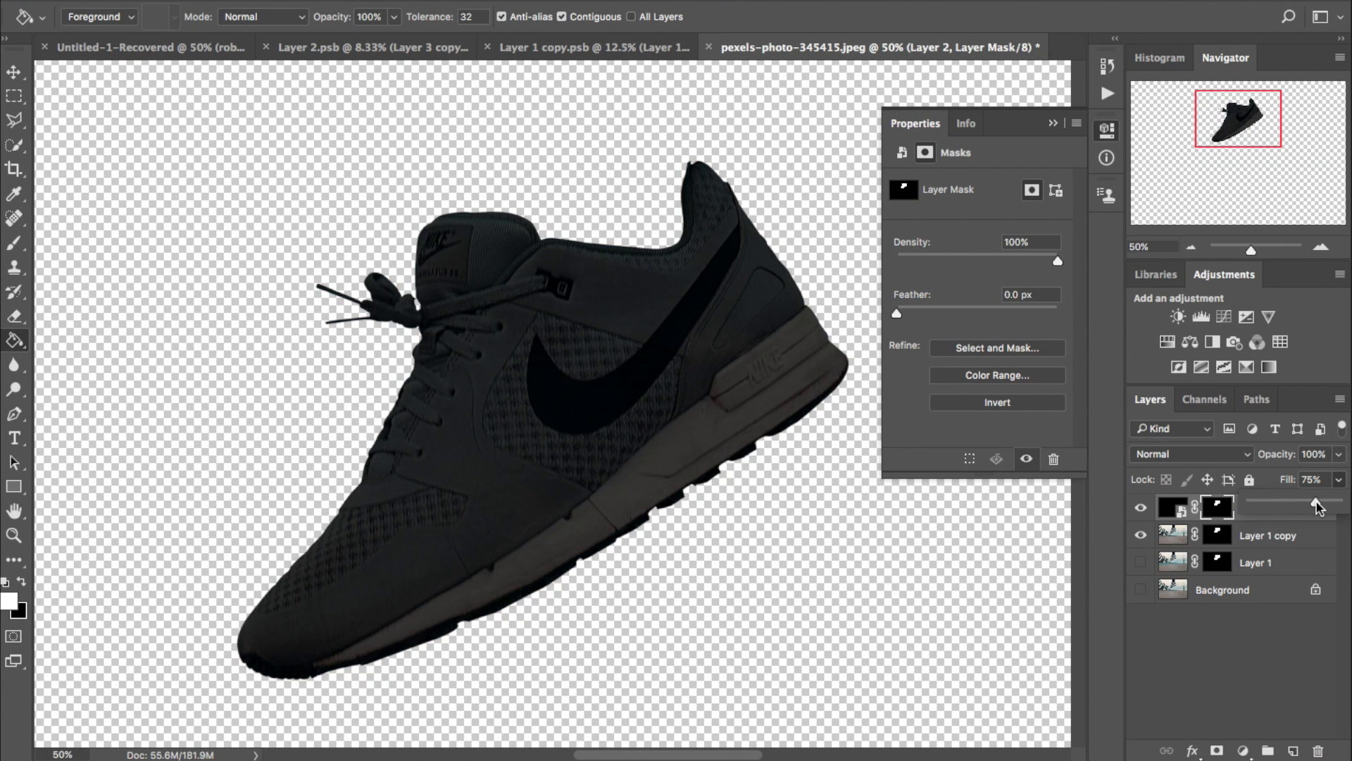
left_click_drag(1316, 501, 1266, 506)
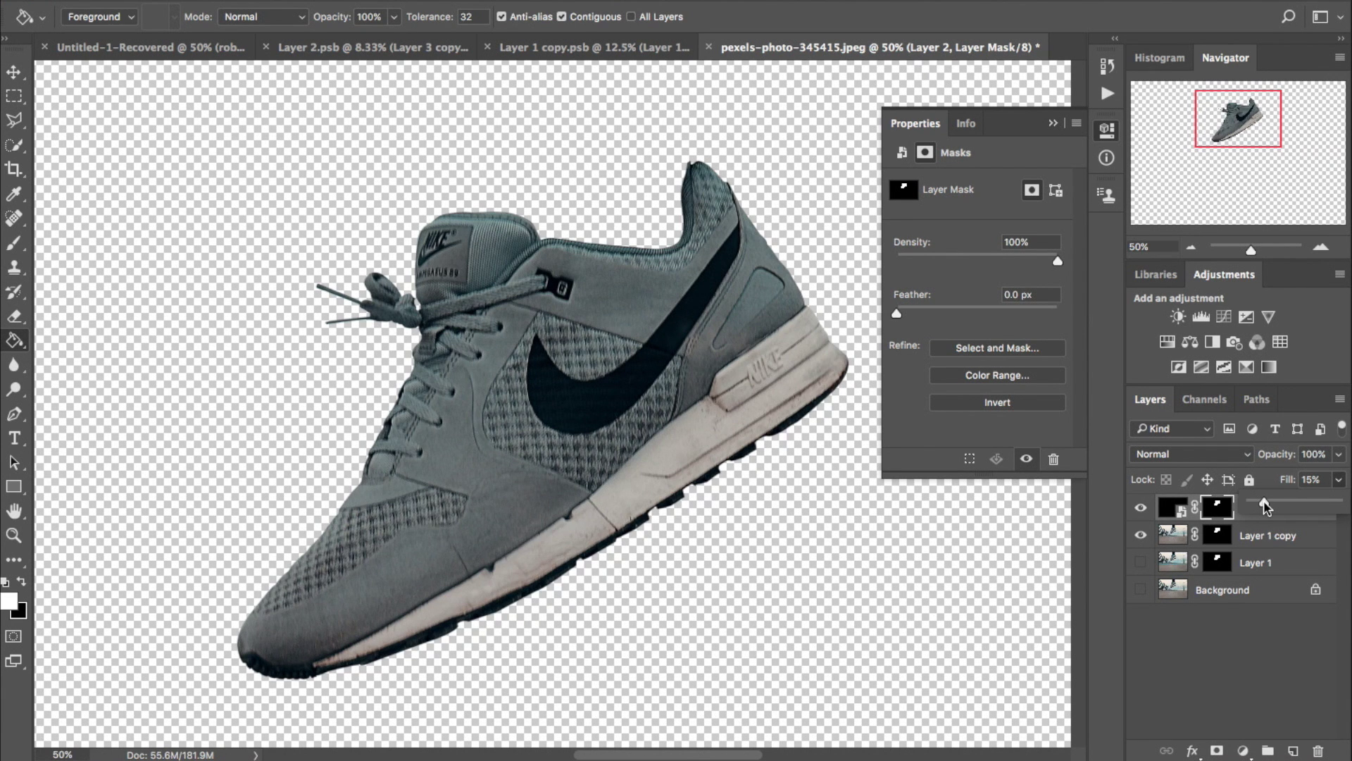
Start a Pen tool path along the upper edge of the toe's mesh panel.
key("super+plus")
key("super+plus")
left_click_drag(75, 716, 250, 429)
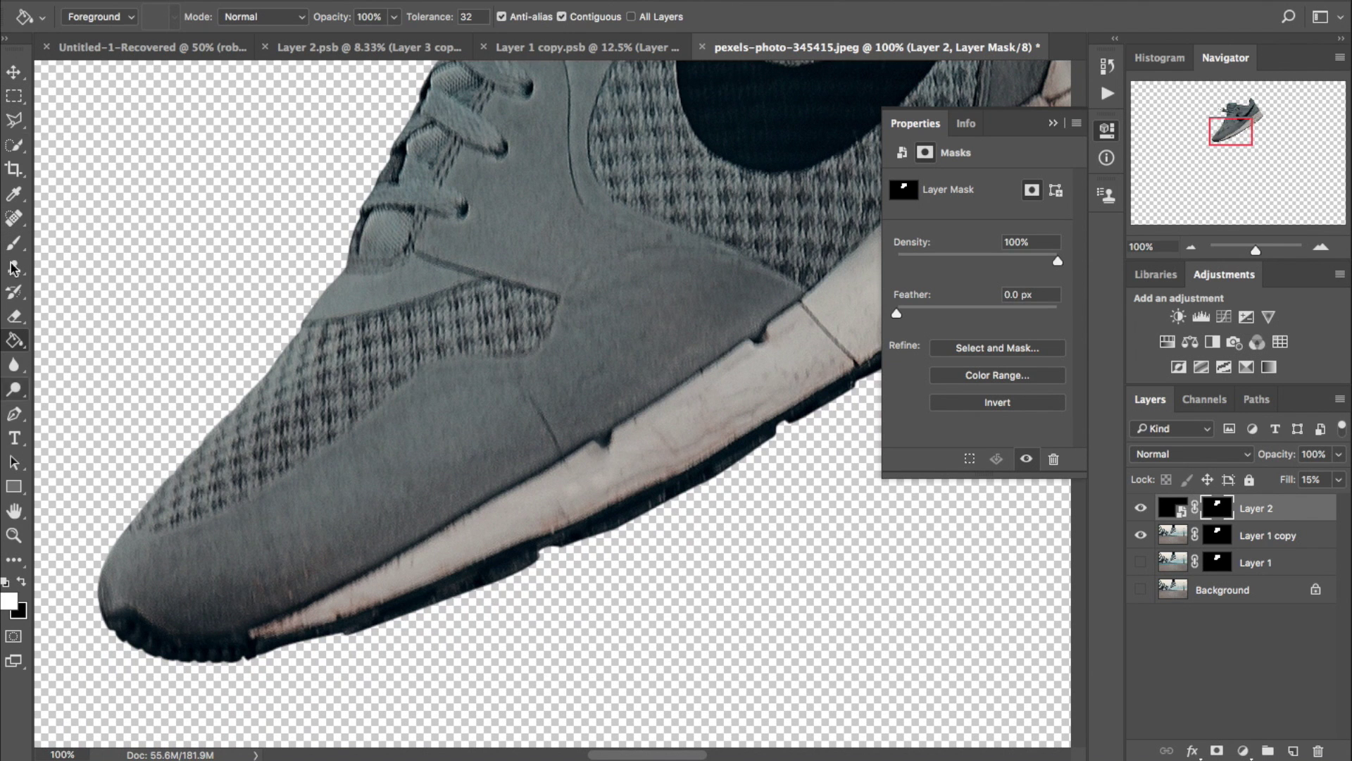
left_click(14, 120)
left_click(19, 422)
key("super+plus")
left_click_drag(67, 246, 357, 367)
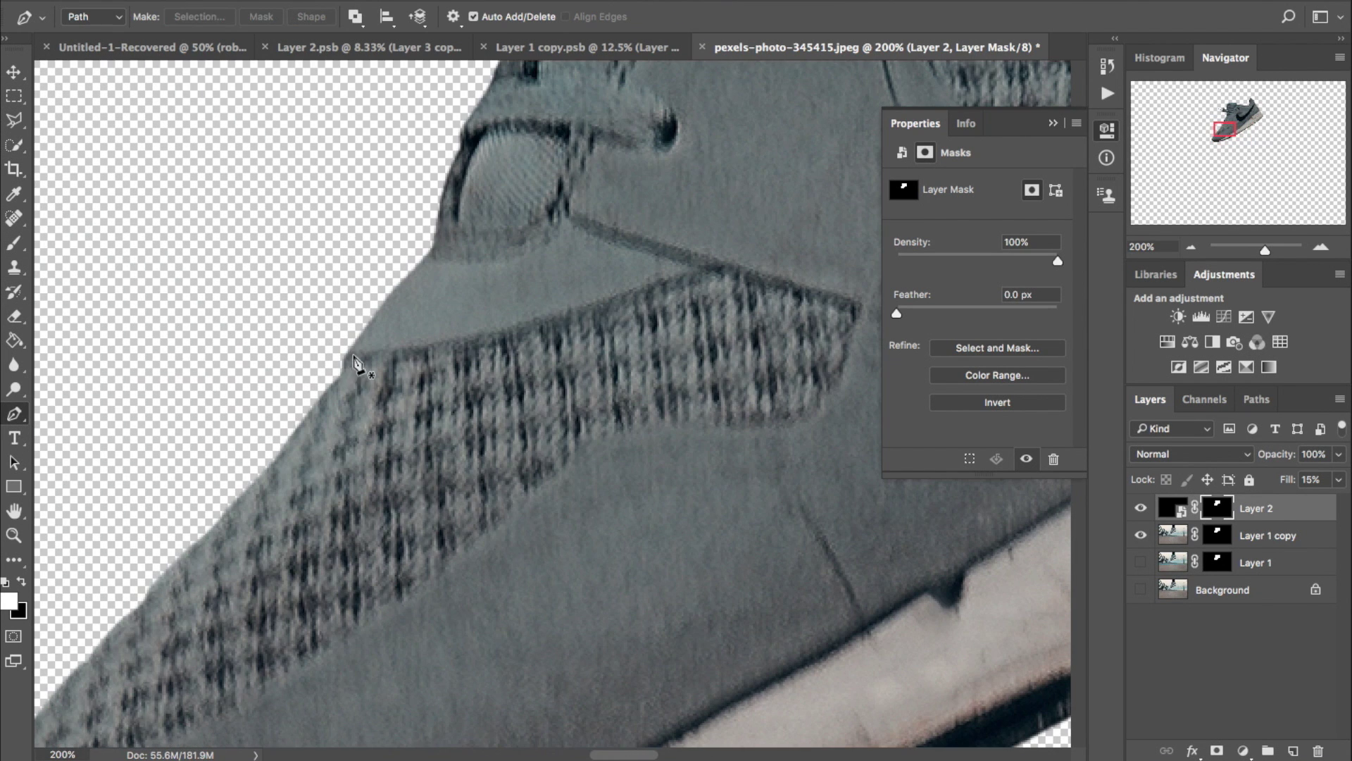
left_click(345, 367)
left_click_drag(724, 274, 844, 221)
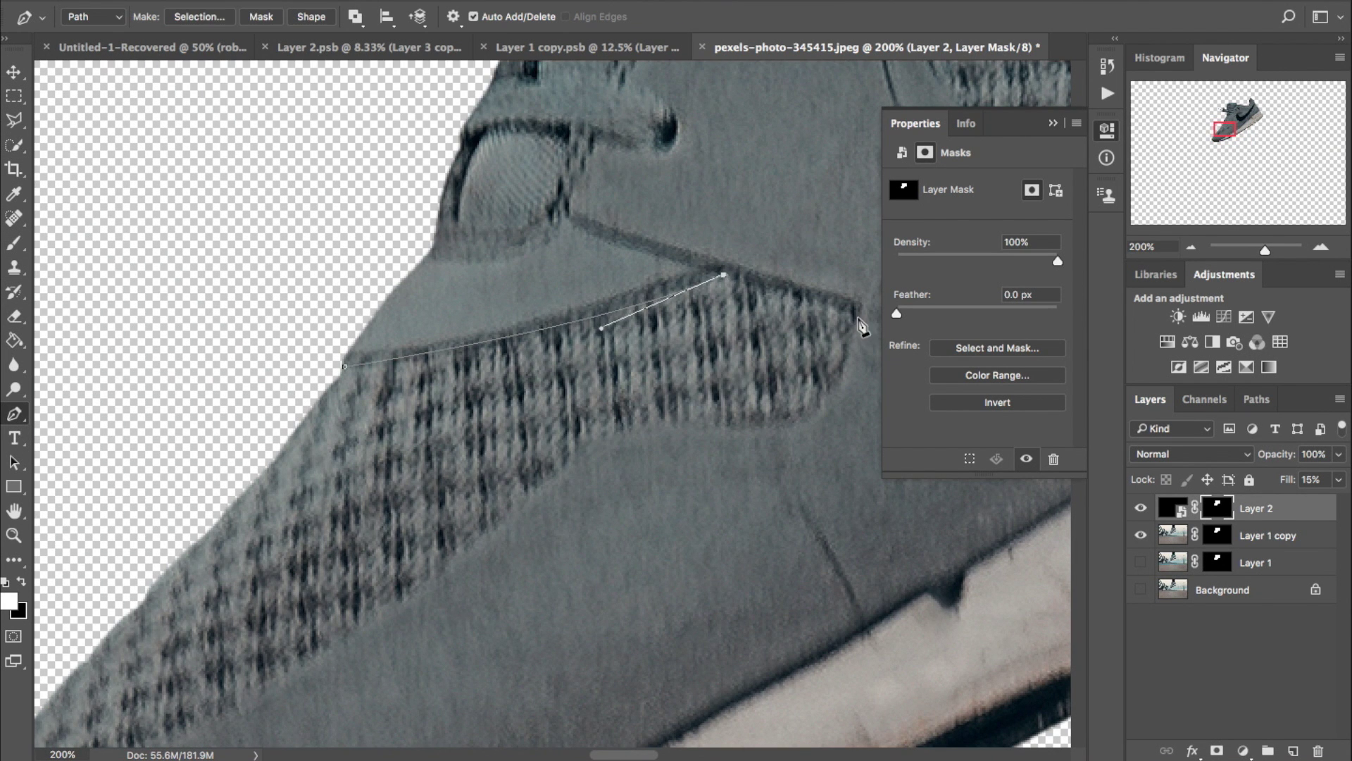
Trace the rear and lower edges of the mesh panel down to the toe and close the path at its starting point.
left_click_drag(722, 424, 695, 424)
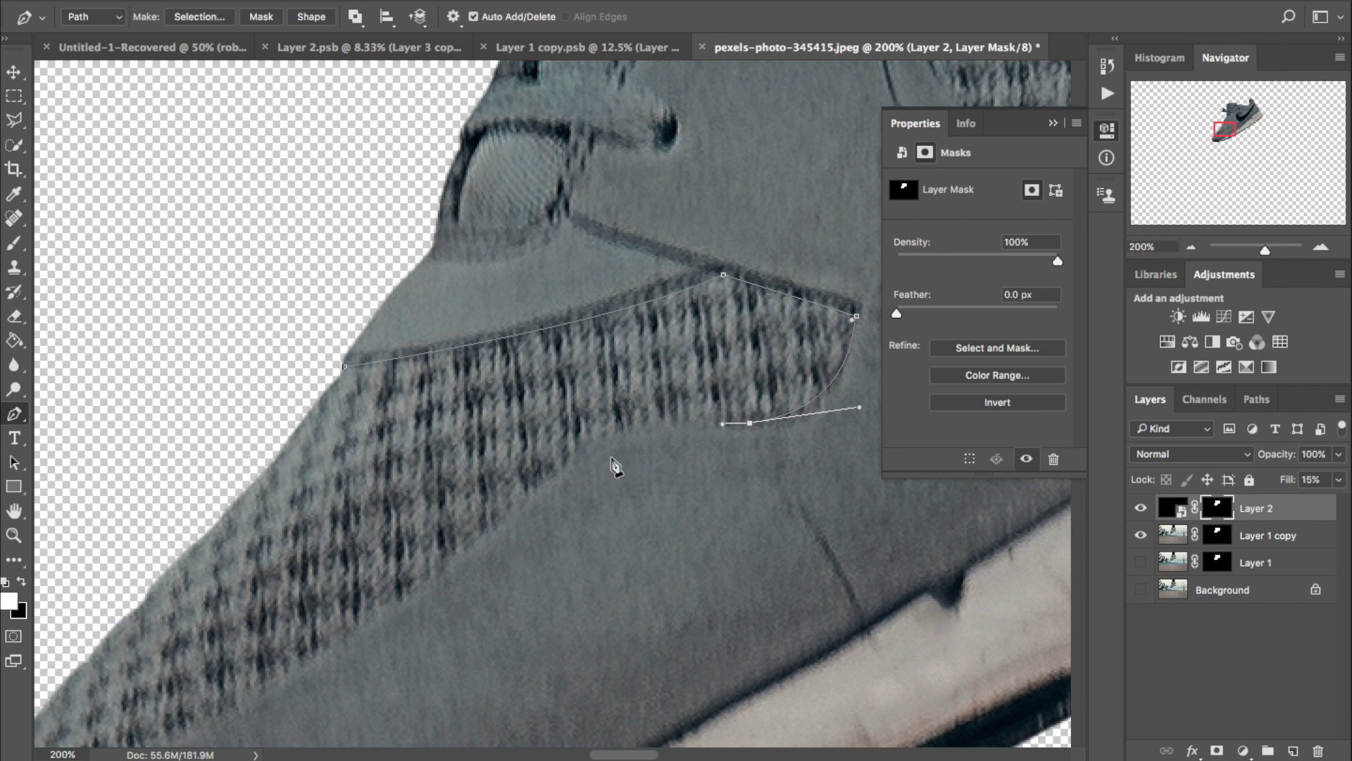
left_click_drag(532, 497, 319, 605)
scroll(407, 604, "down", 2)
scroll(407, 604, "left", 2)
scroll(411, 607, "down", 2)
scroll(411, 607, "left", 3)
left_click_drag(265, 596, 227, 559)
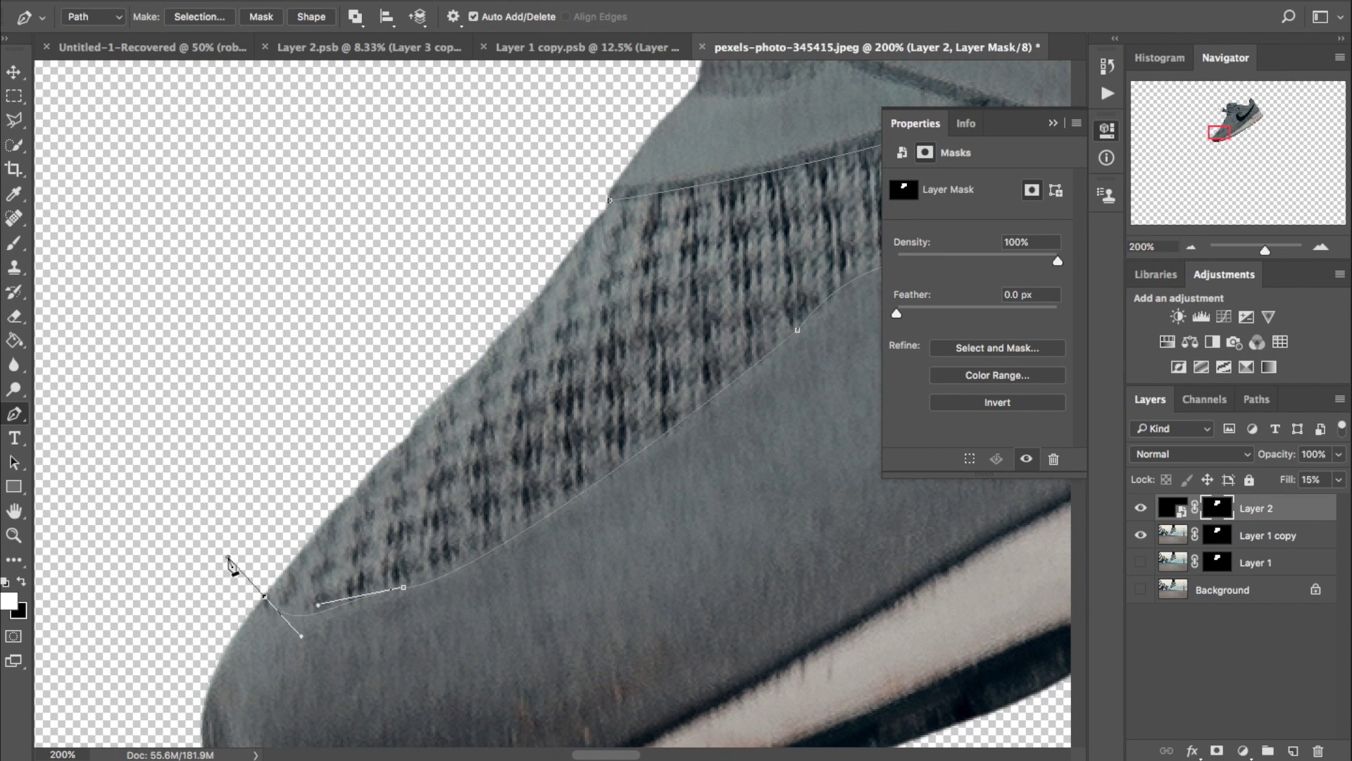
left_click(611, 200)
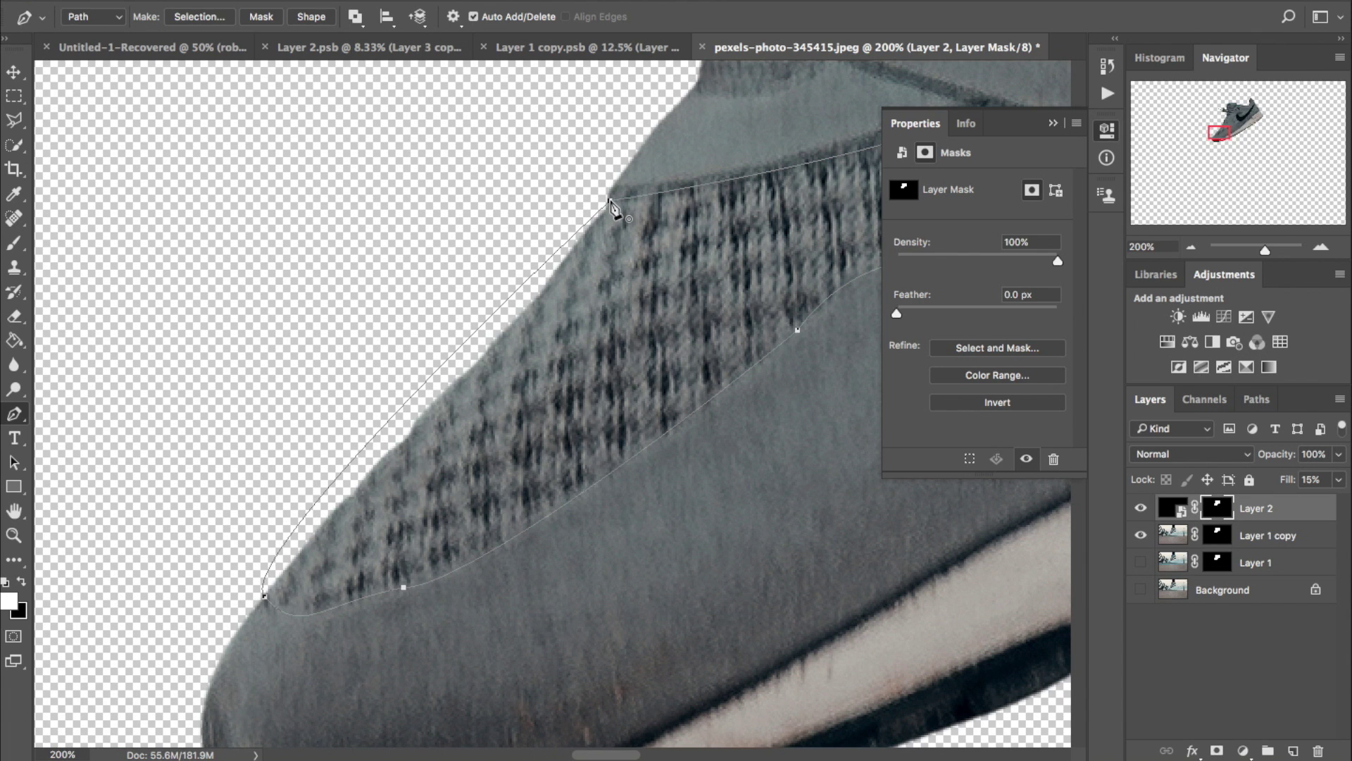
Duplicate Layer 1 copy, the visible masked shoe layer.
left_click(1188, 548)
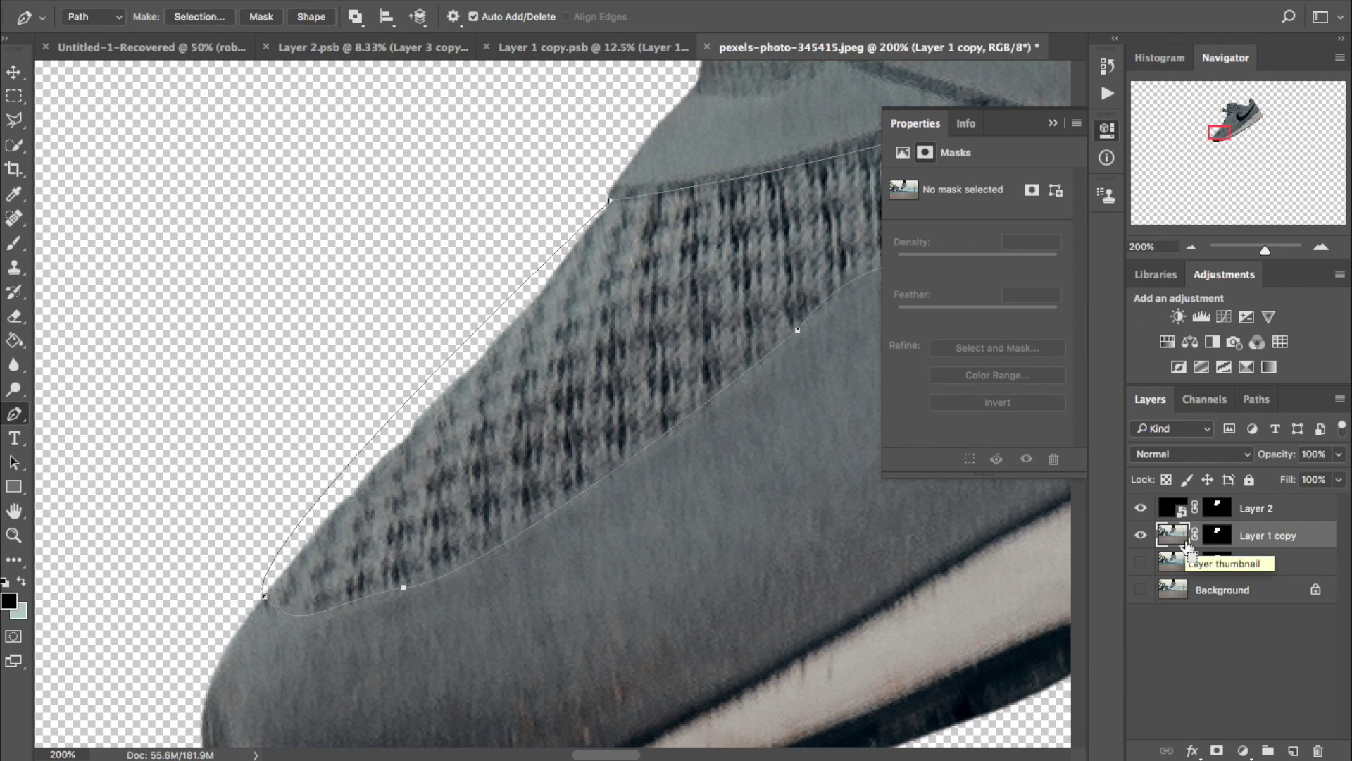
key("super+j")
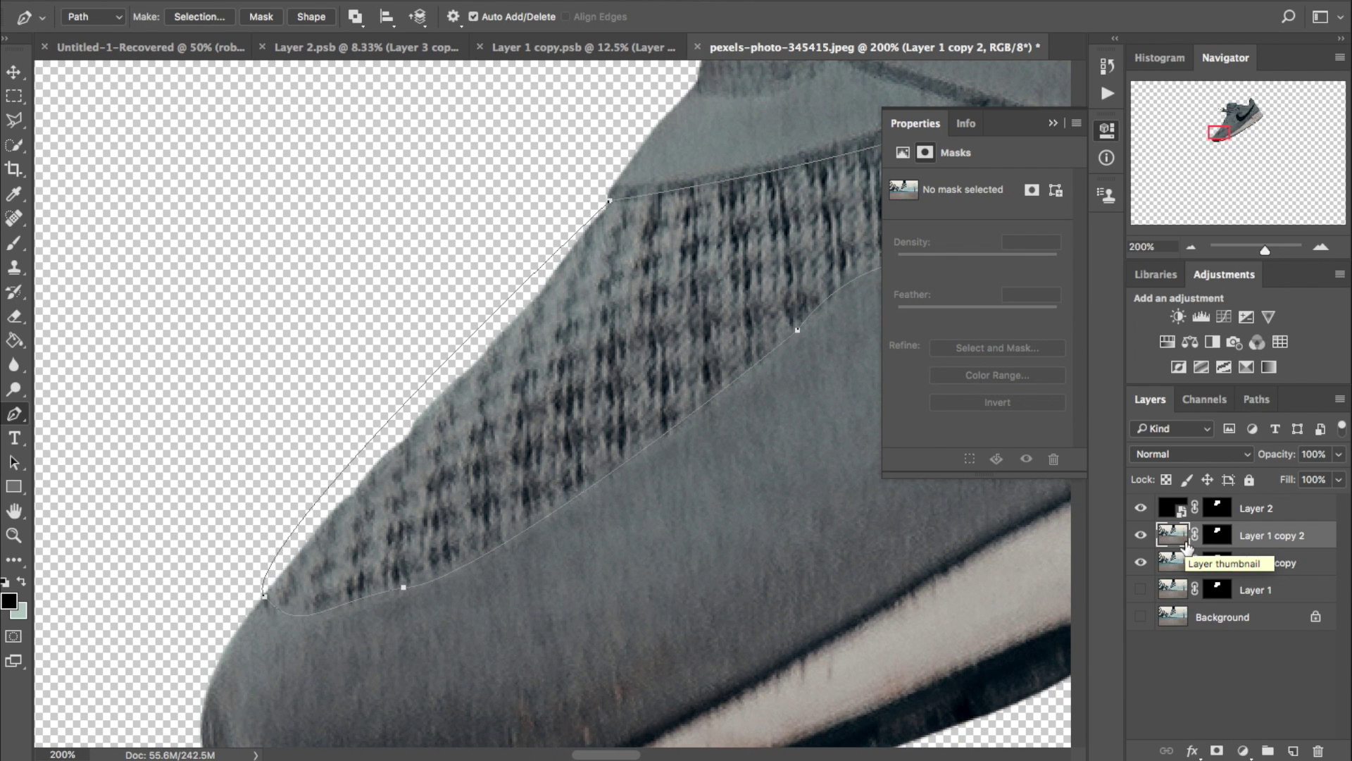
Move Layer 1 copy 2 above Layer 2 and place it in a new group.
left_click_drag(1188, 544, 1180, 502)
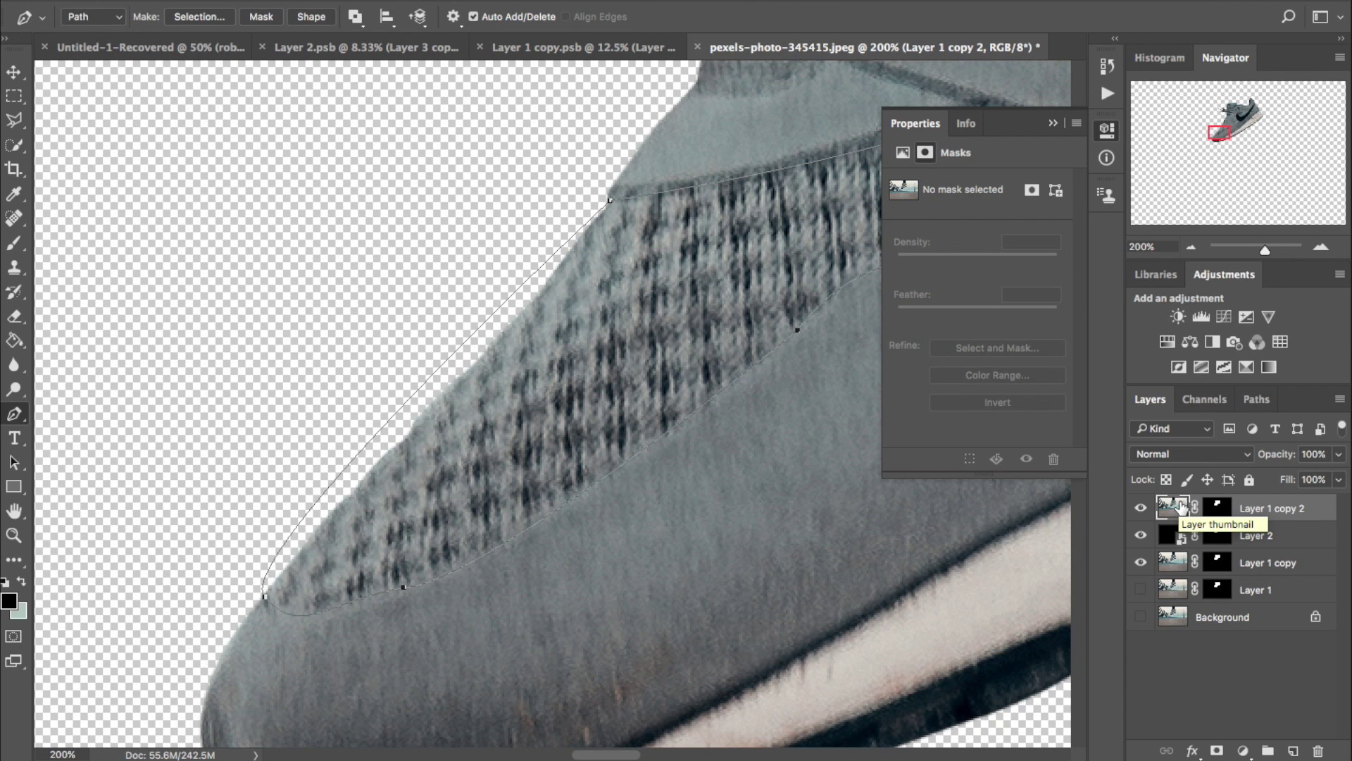
left_click(1217, 507)
right_click(1218, 507)
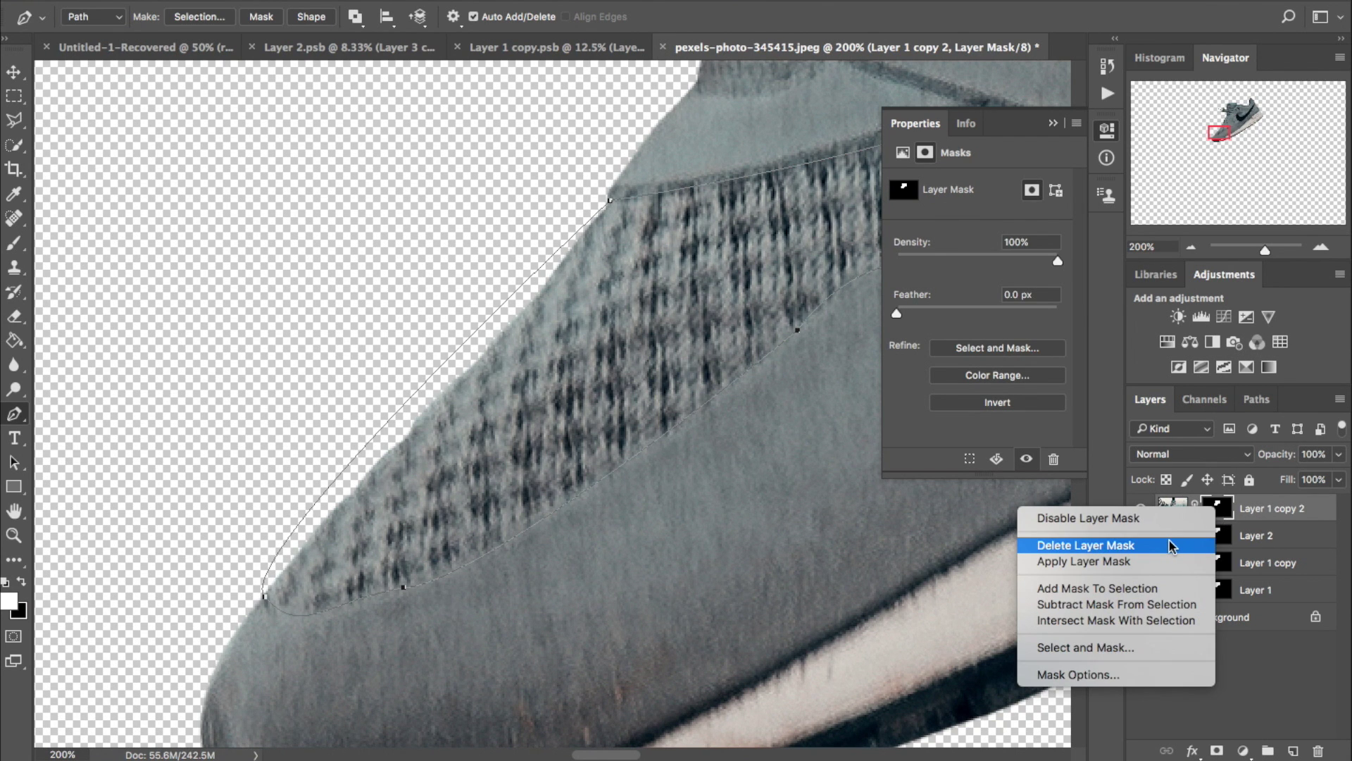
left_click(1304, 515)
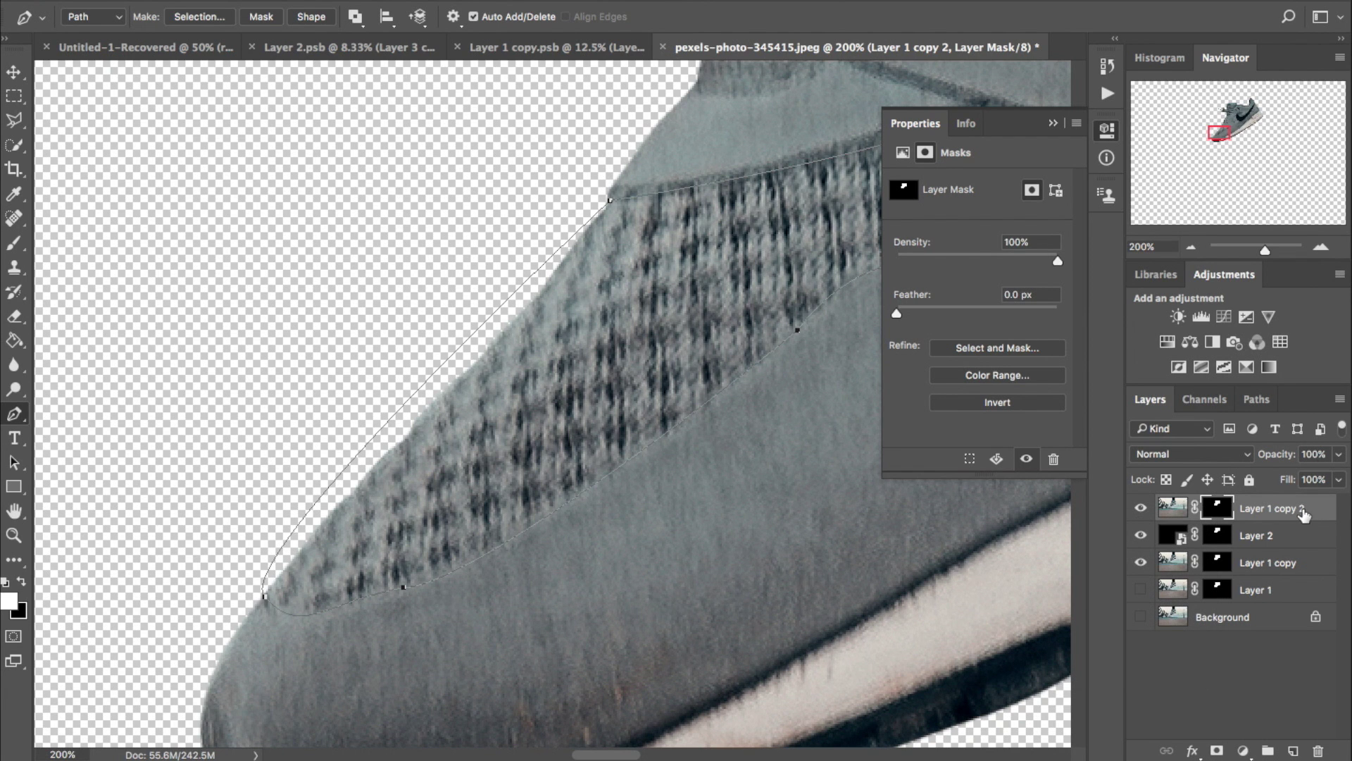
key("ctrl+g")
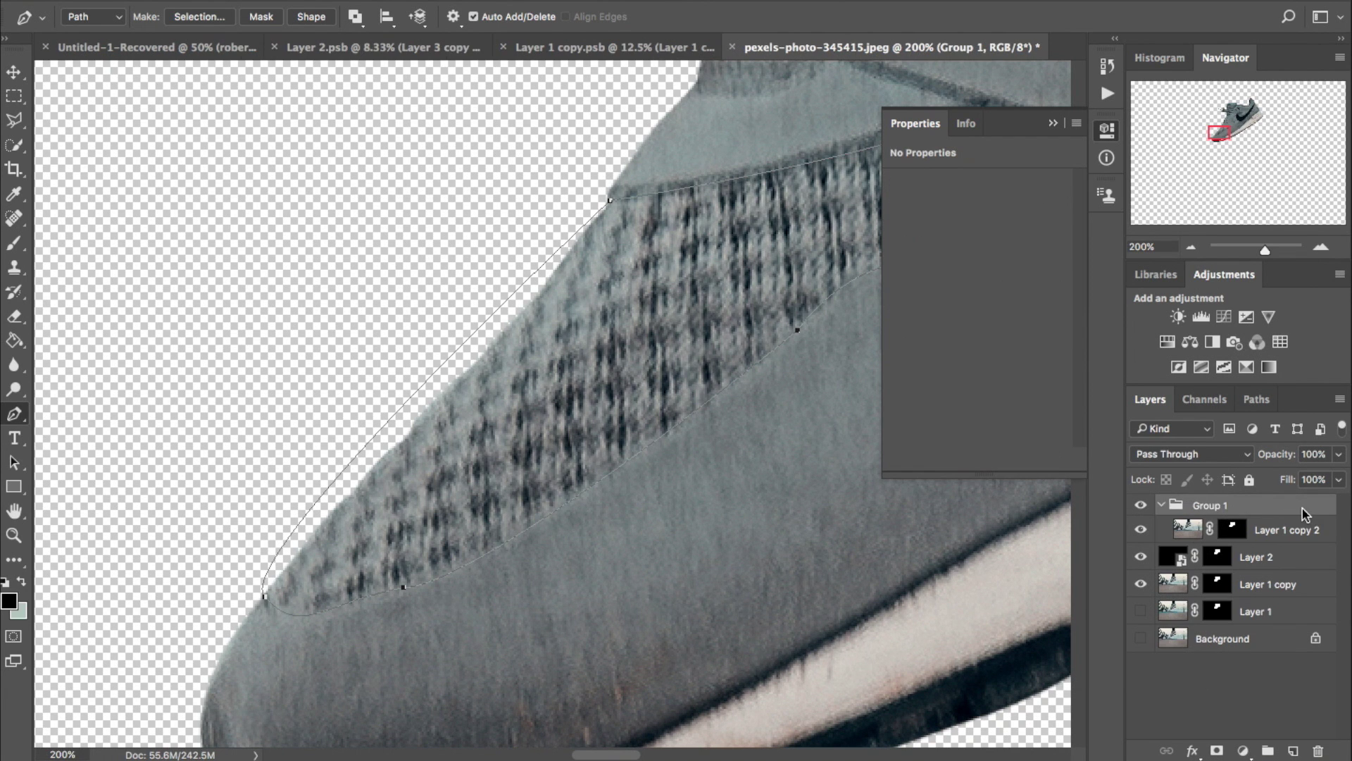
Turn the mesh panel path into a selection and apply it as a layer mask on Group 1.
left_click(1161, 506)
left_click(1220, 750)
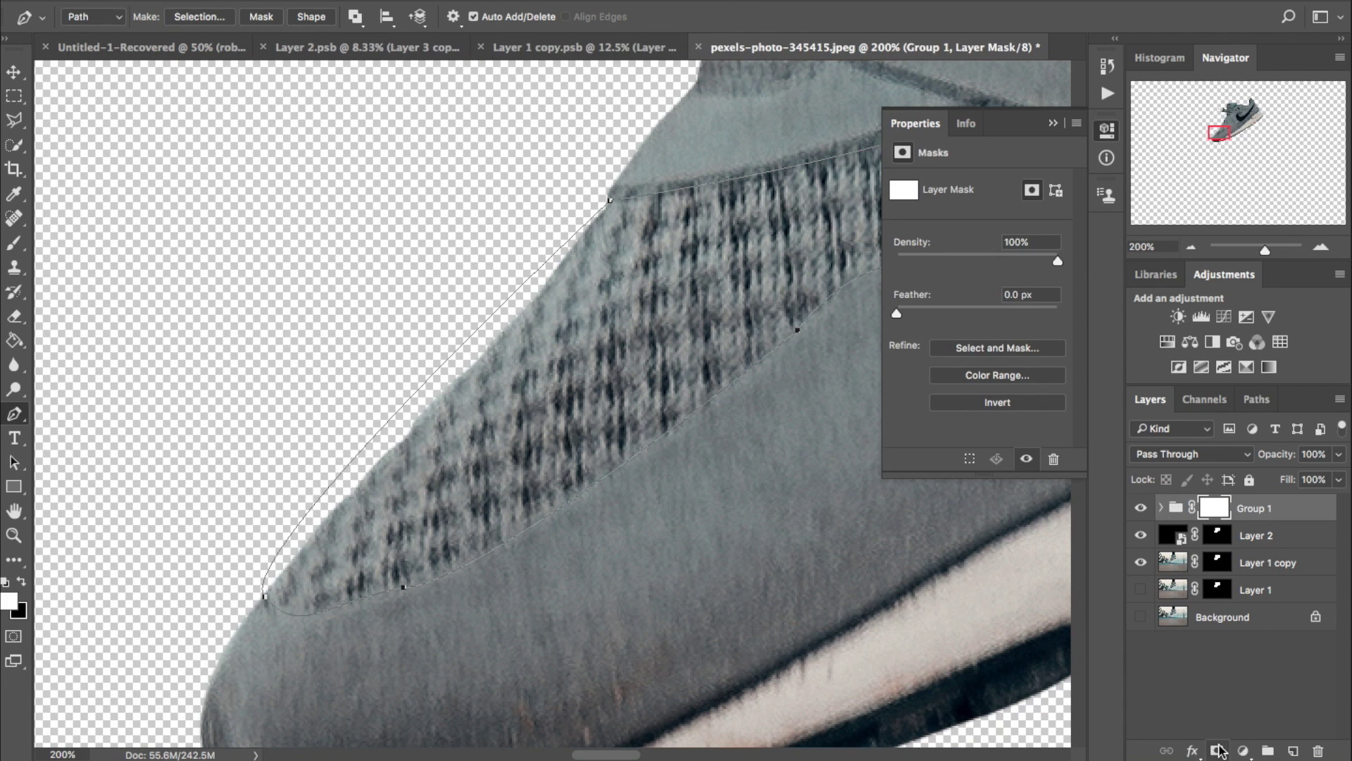
key("ctrl+z")
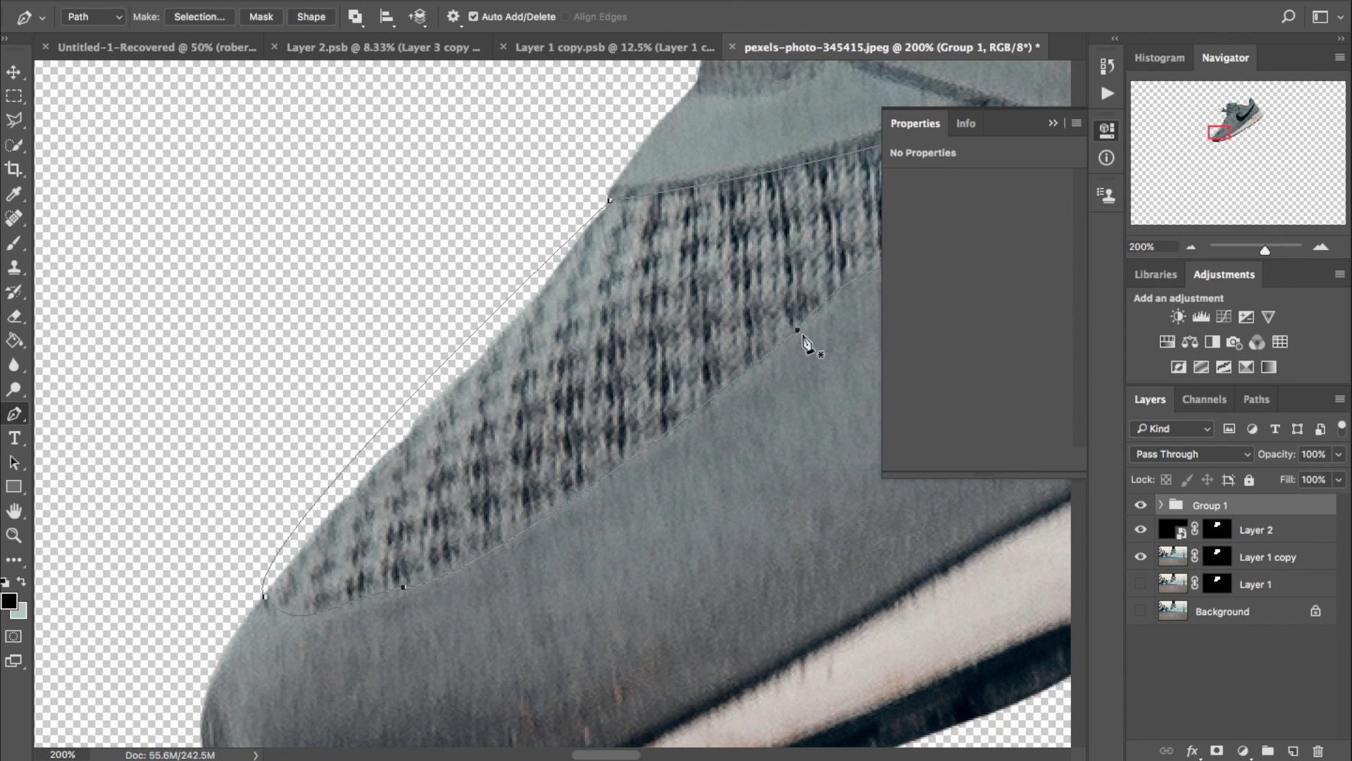
right_click(697, 310)
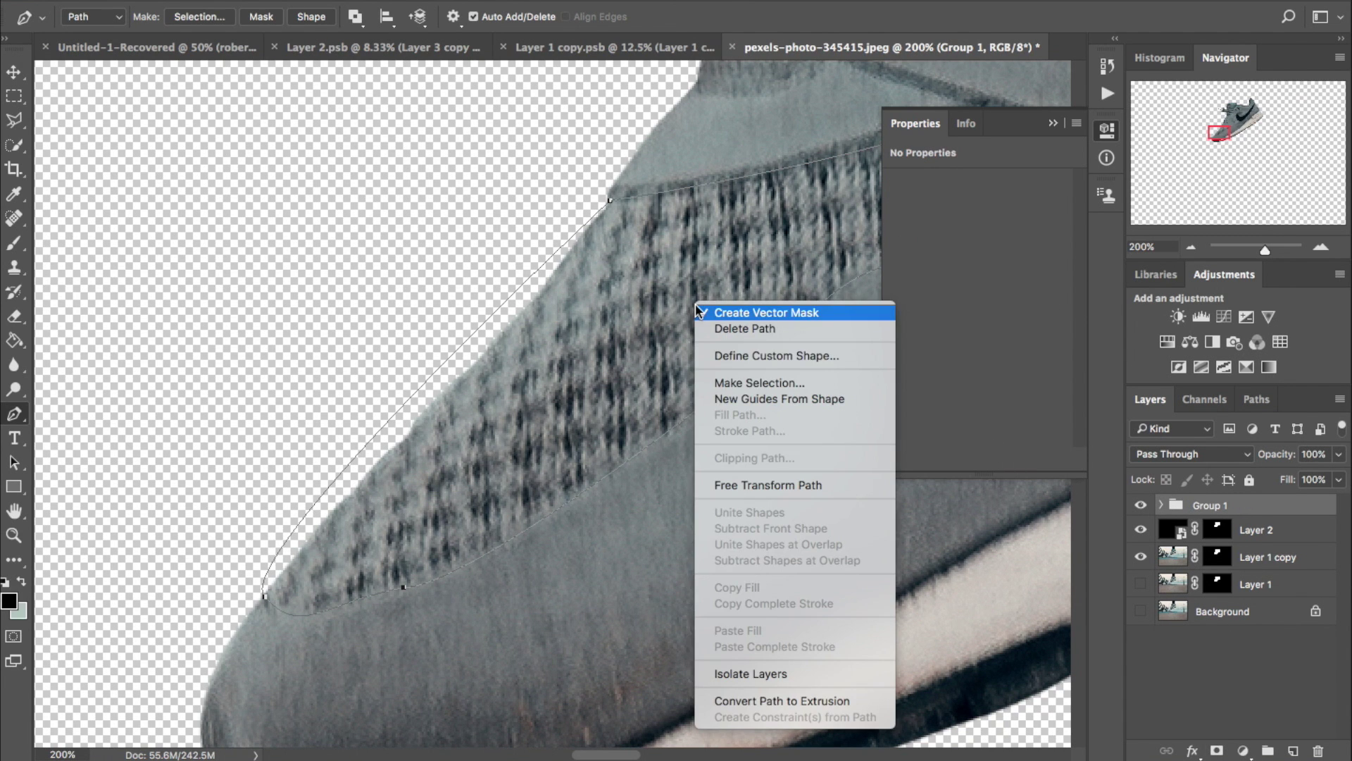
left_click(800, 386)
left_click(786, 276)
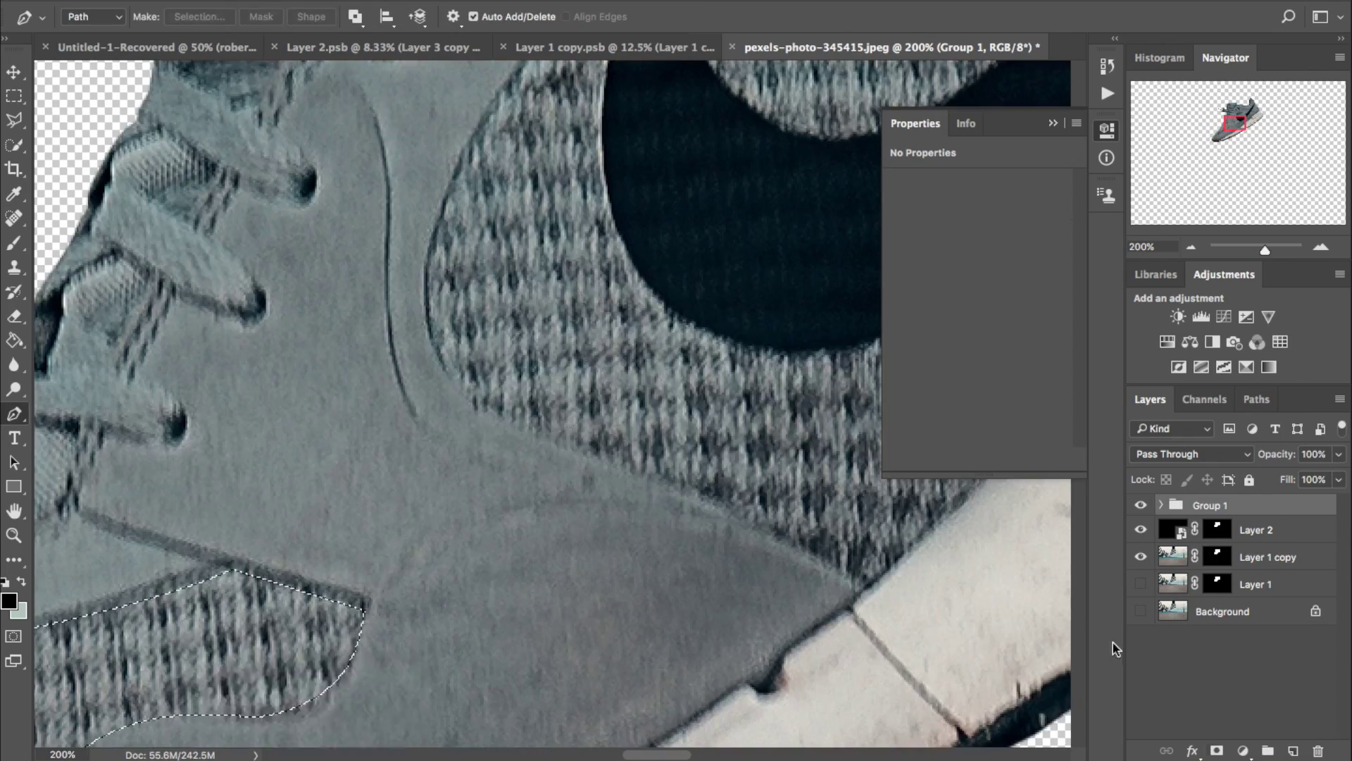
left_click(1217, 751)
Start tracing the shoelaces with the Pen tool along their edges beside the eyelets for the shoe strings group.
left_click(14, 341)
left_click(14, 414)
left_click_drag(789, 247, 757, 280)
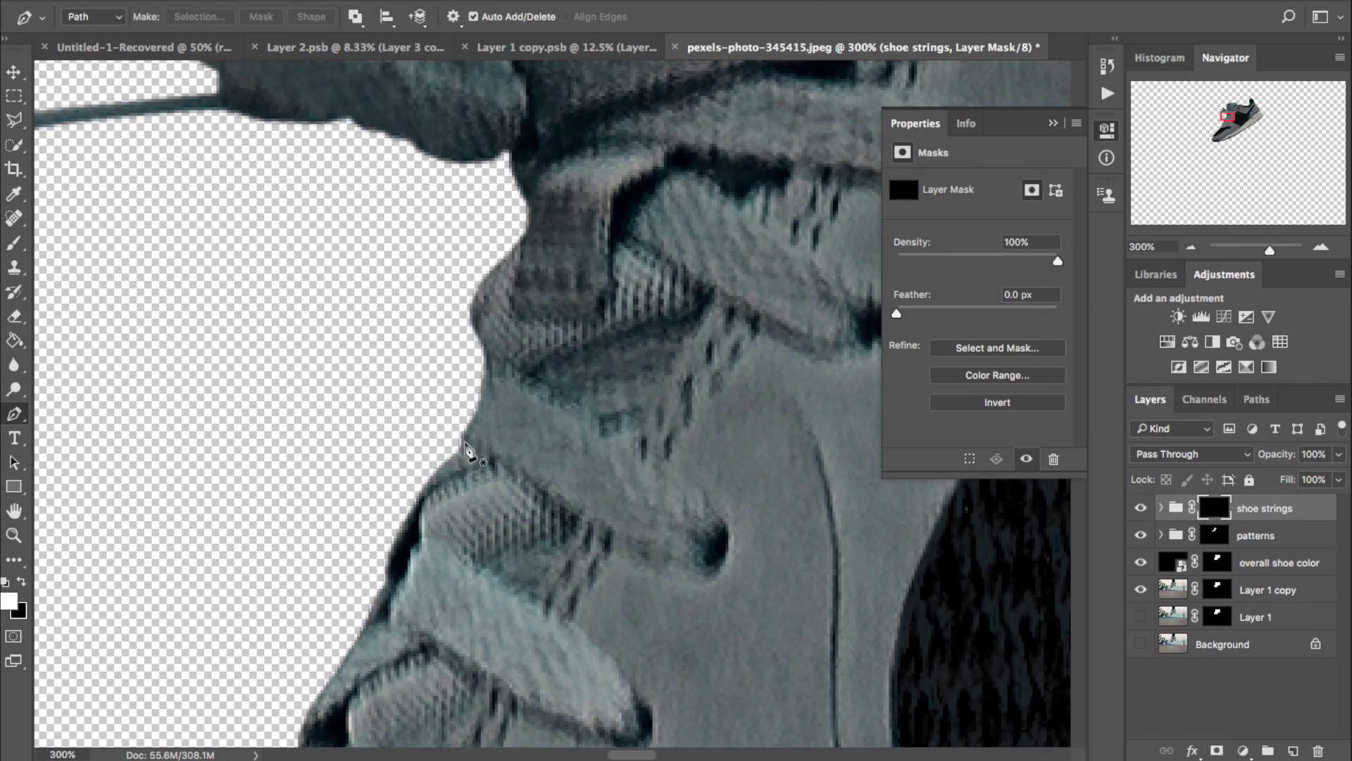
left_click(491, 460)
left_click(464, 442)
left_click(739, 237)
left_click_drag(533, 441, 541, 444)
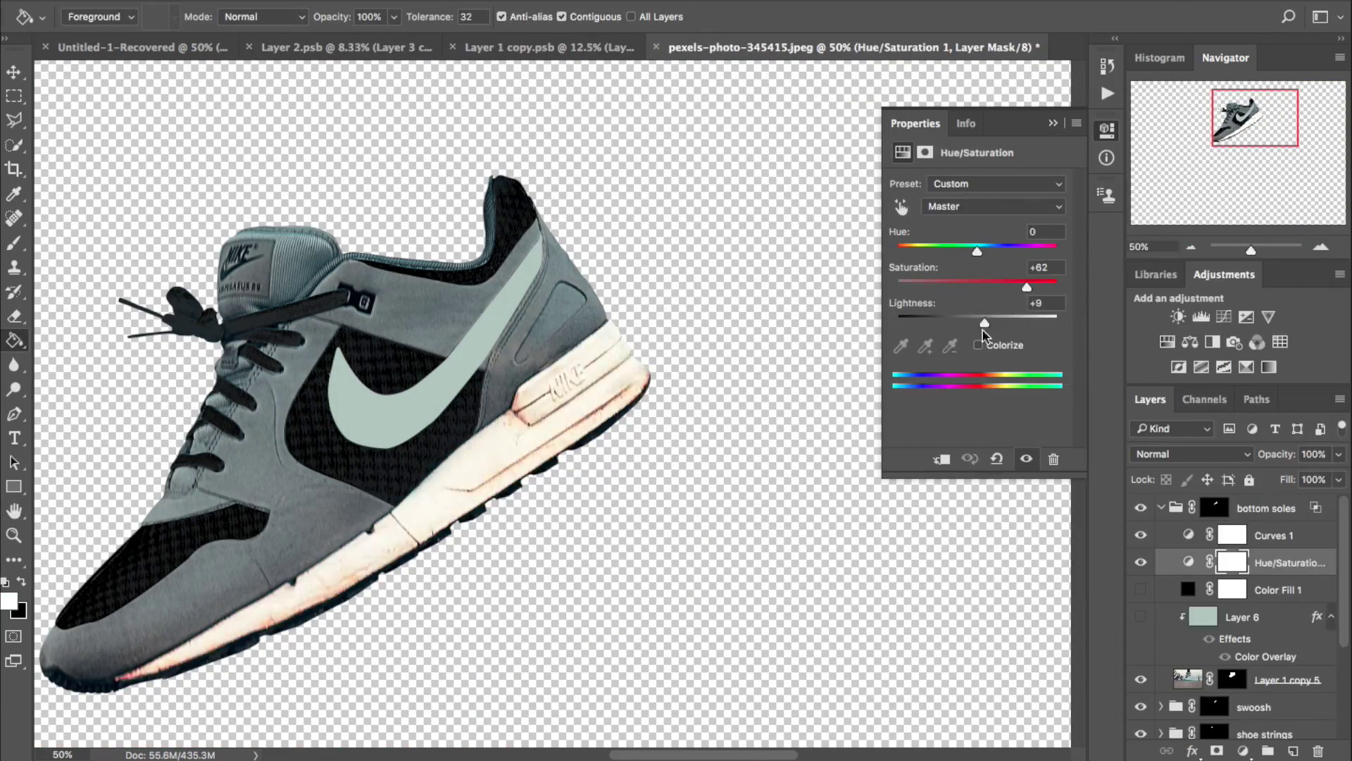
Raise the lightness of the Hue/Saturation adjustment in the bottom soles group.
left_click_drag(984, 323, 994, 322)
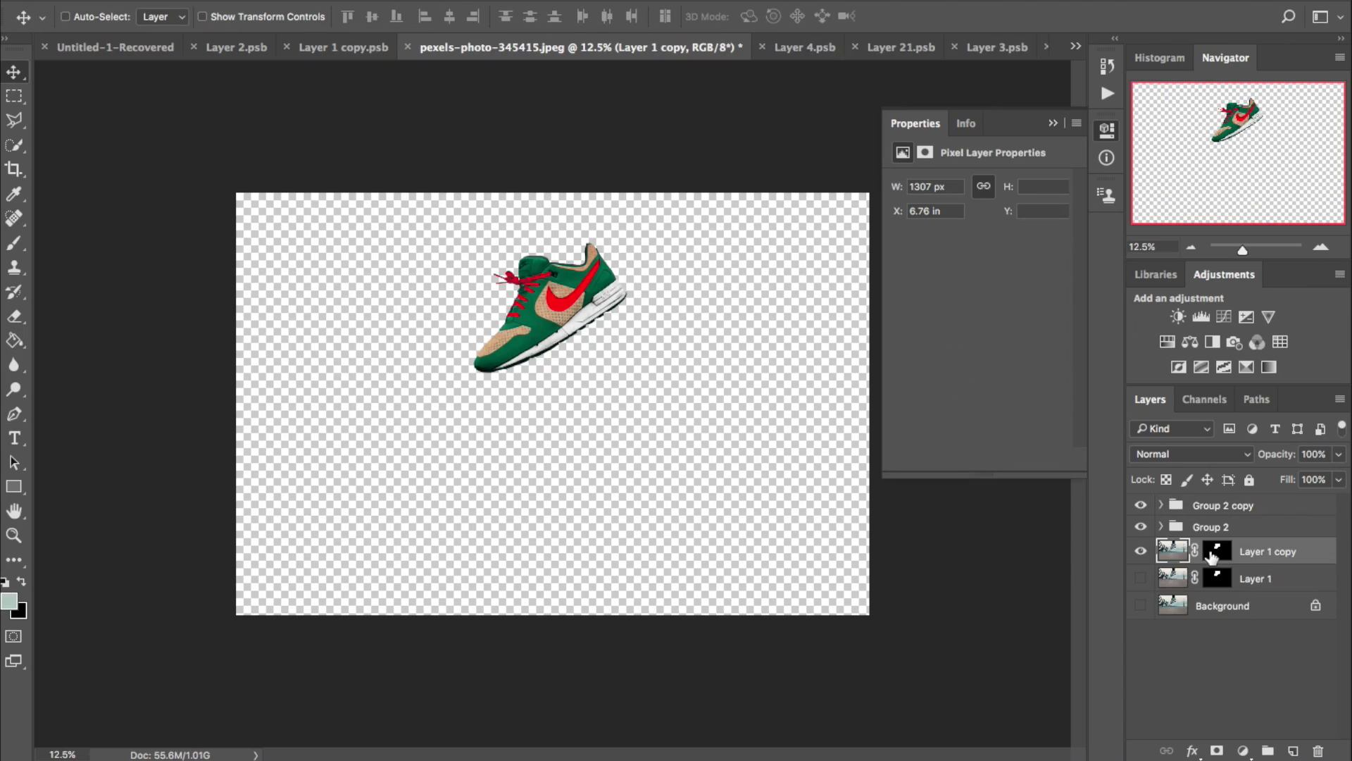
Free-transform Group 2, rotating it 75° and placing its shoe below the upright one as a reflection.
left_click(1213, 529)
key("ctrl+t")
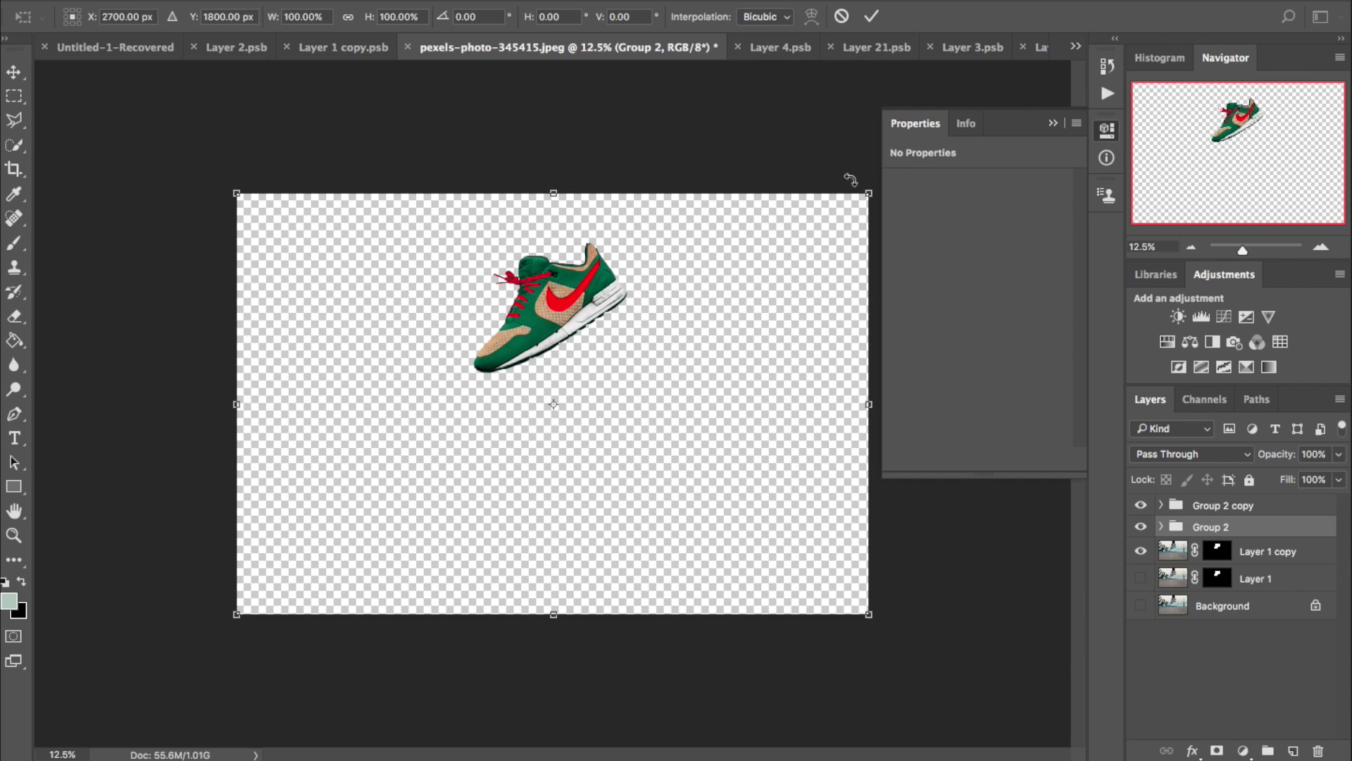
left_click_drag(865, 174, 729, 553)
left_click_drag(658, 382, 566, 423)
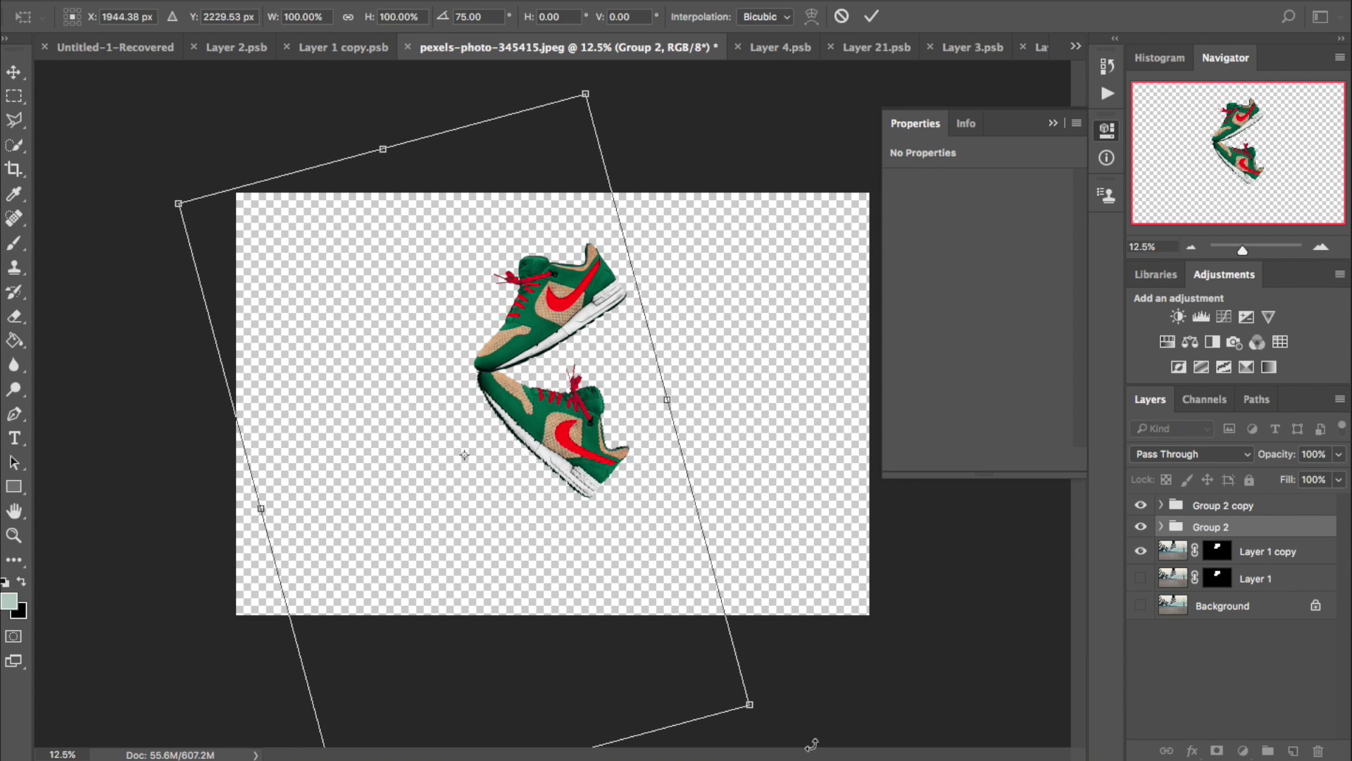
Adjust Group 2's rotation to 68.70°, align its toe with the upper shoe's toe, and apply the transform.
left_click_drag(768, 702, 857, 560)
left_click_drag(585, 414, 616, 417)
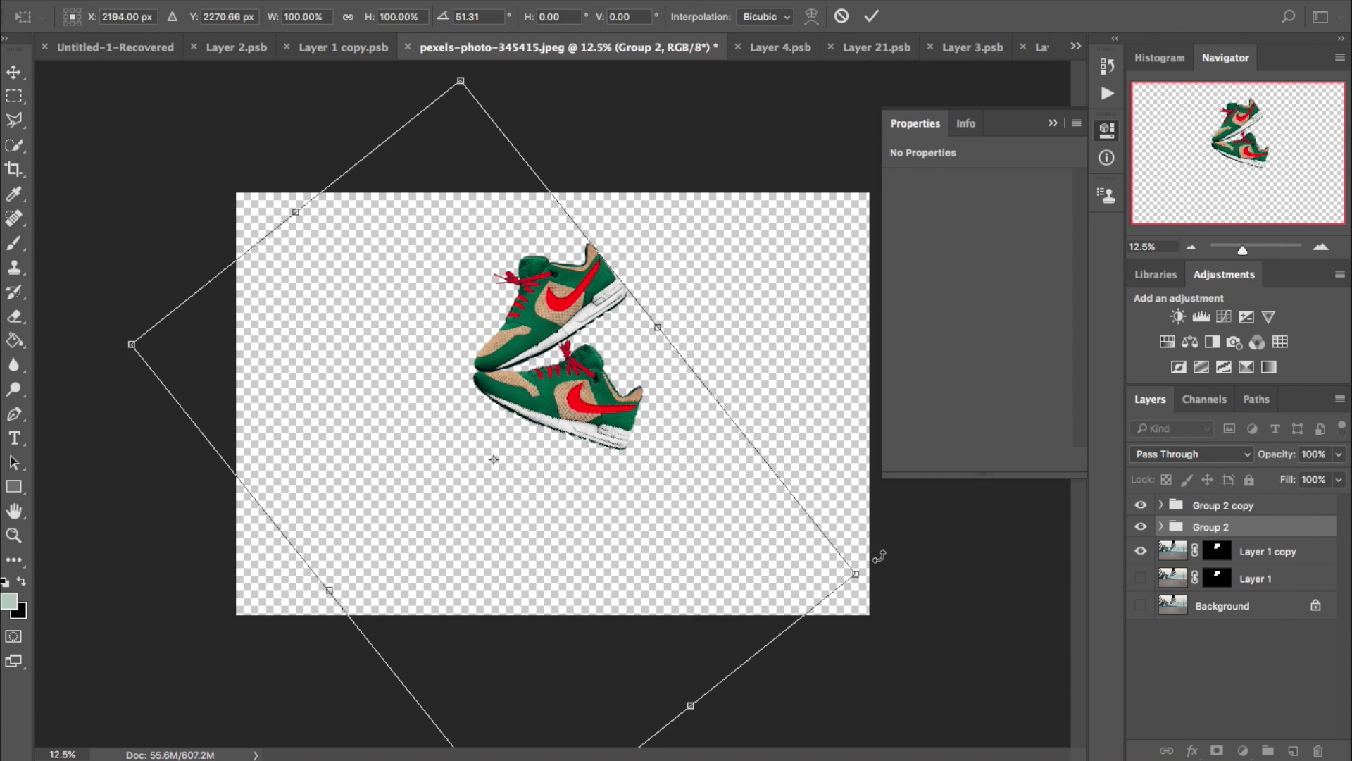
left_click_drag(875, 569, 854, 700)
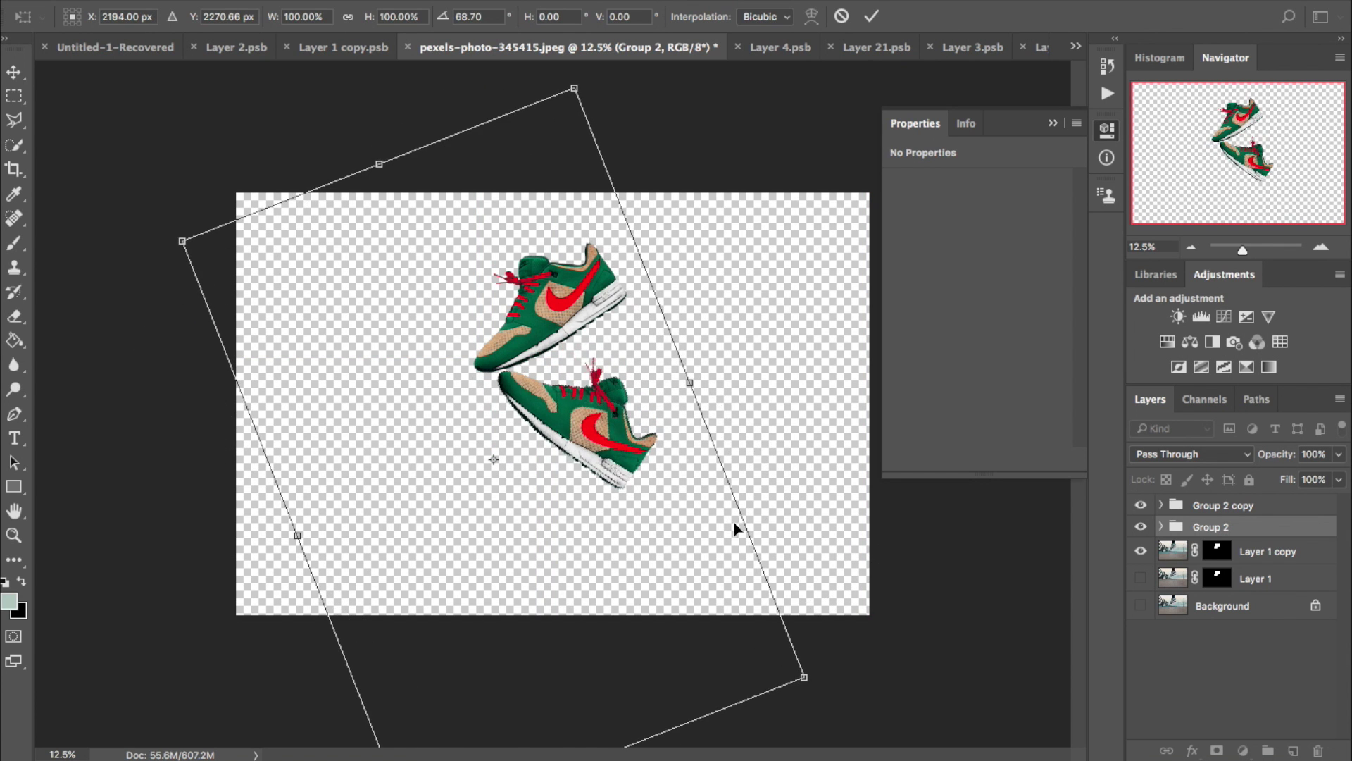
left_click_drag(612, 431, 584, 421)
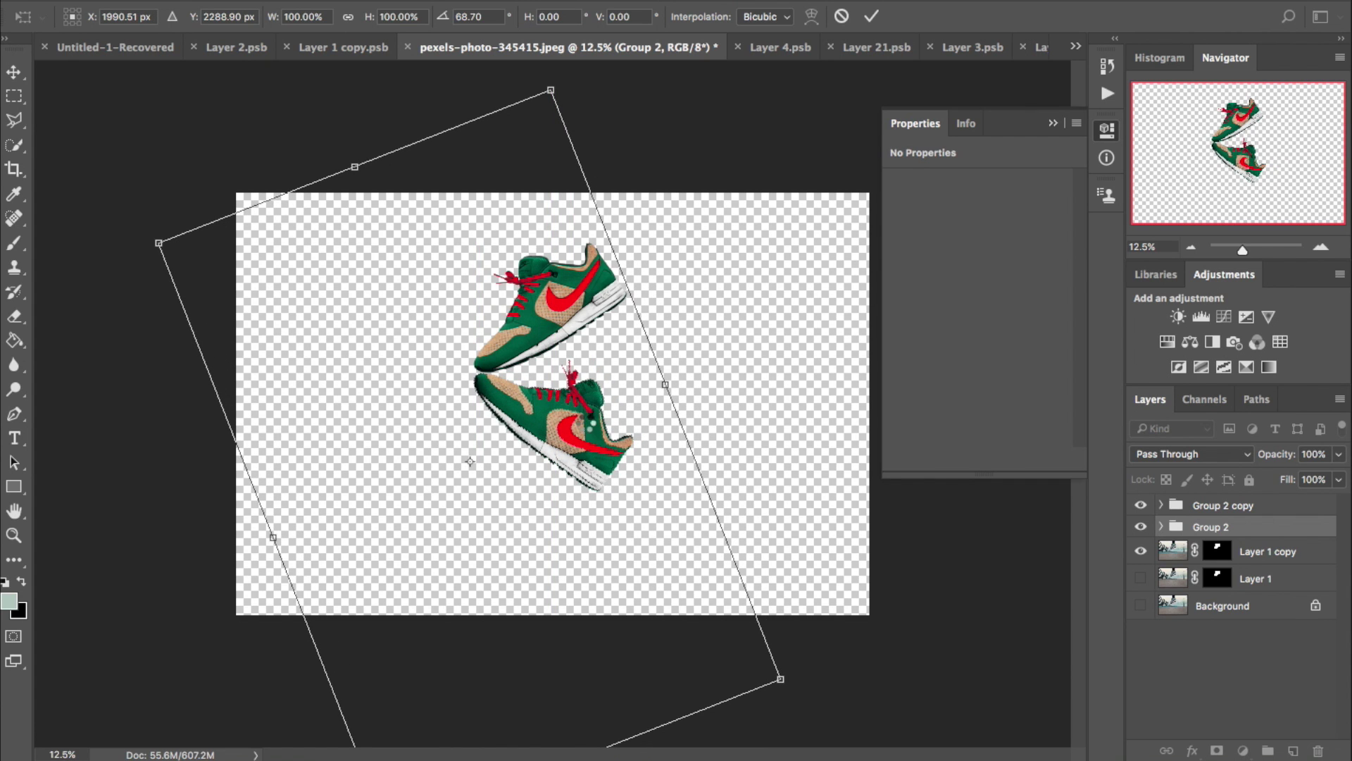
key("Return")
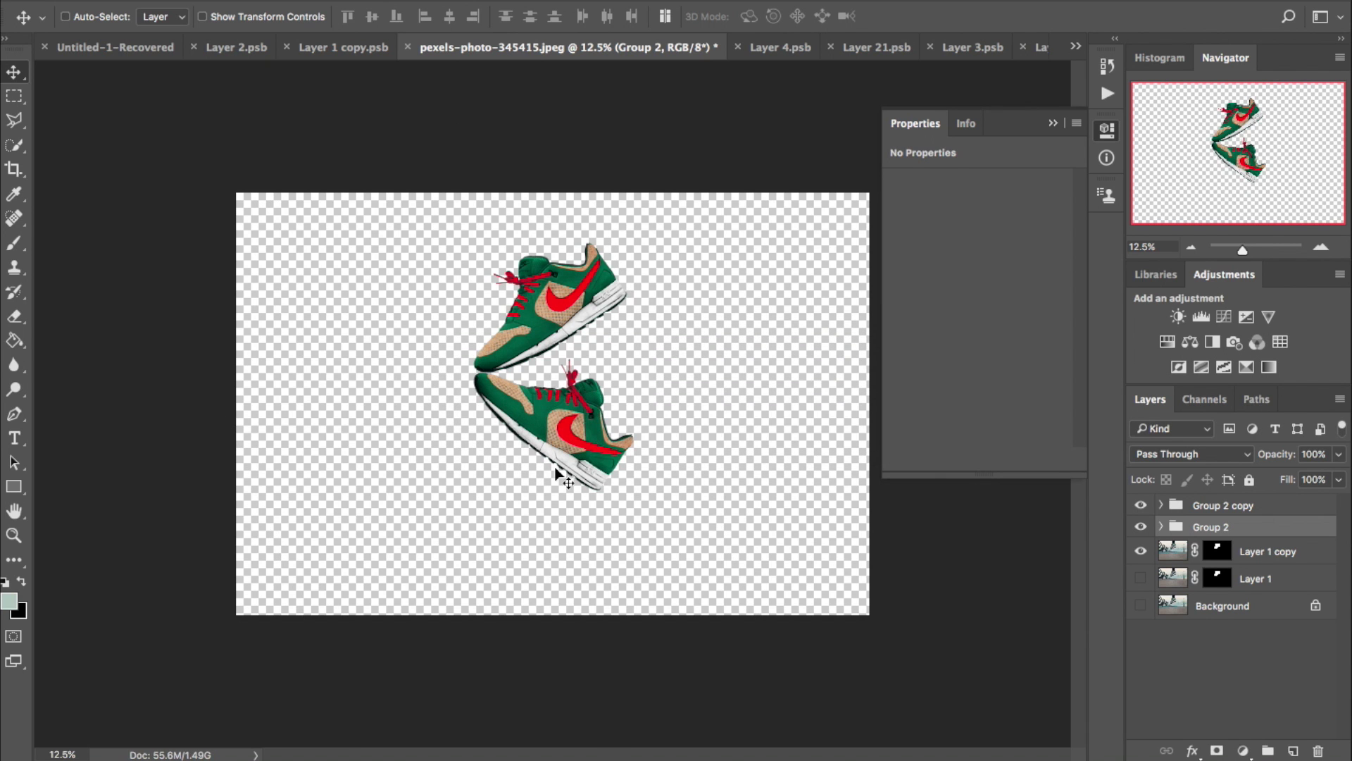
Add a layer mask to Group 2 and fade the reflected shoe with a black-to-transparent gradient.
left_click(1217, 751)
key("g")
left_click_drag(553, 169, 552, 171)
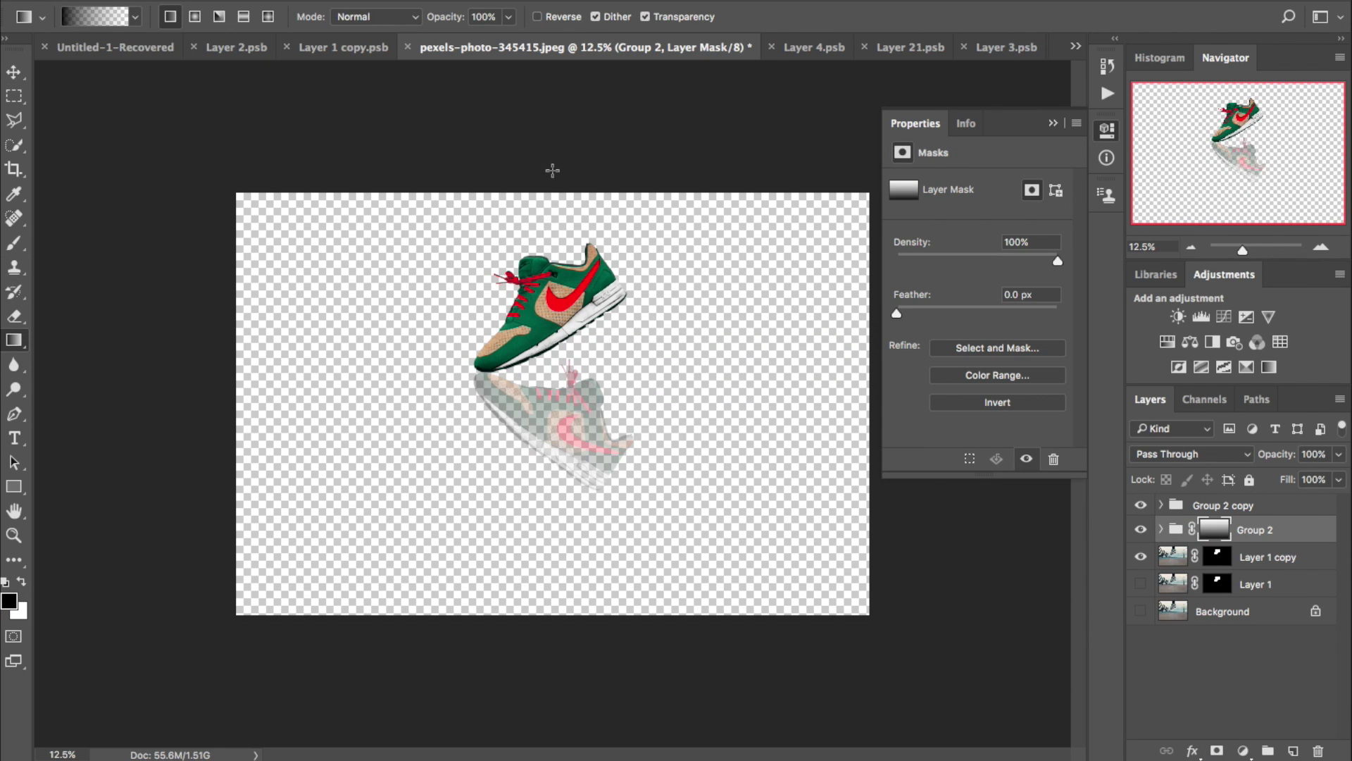
key("super+z")
mouse_move(507, 655)
left_mouse_down()
mouse_move(507, 396)
mouse_move(492, 358)
left_mouse_up()
key("super+z")
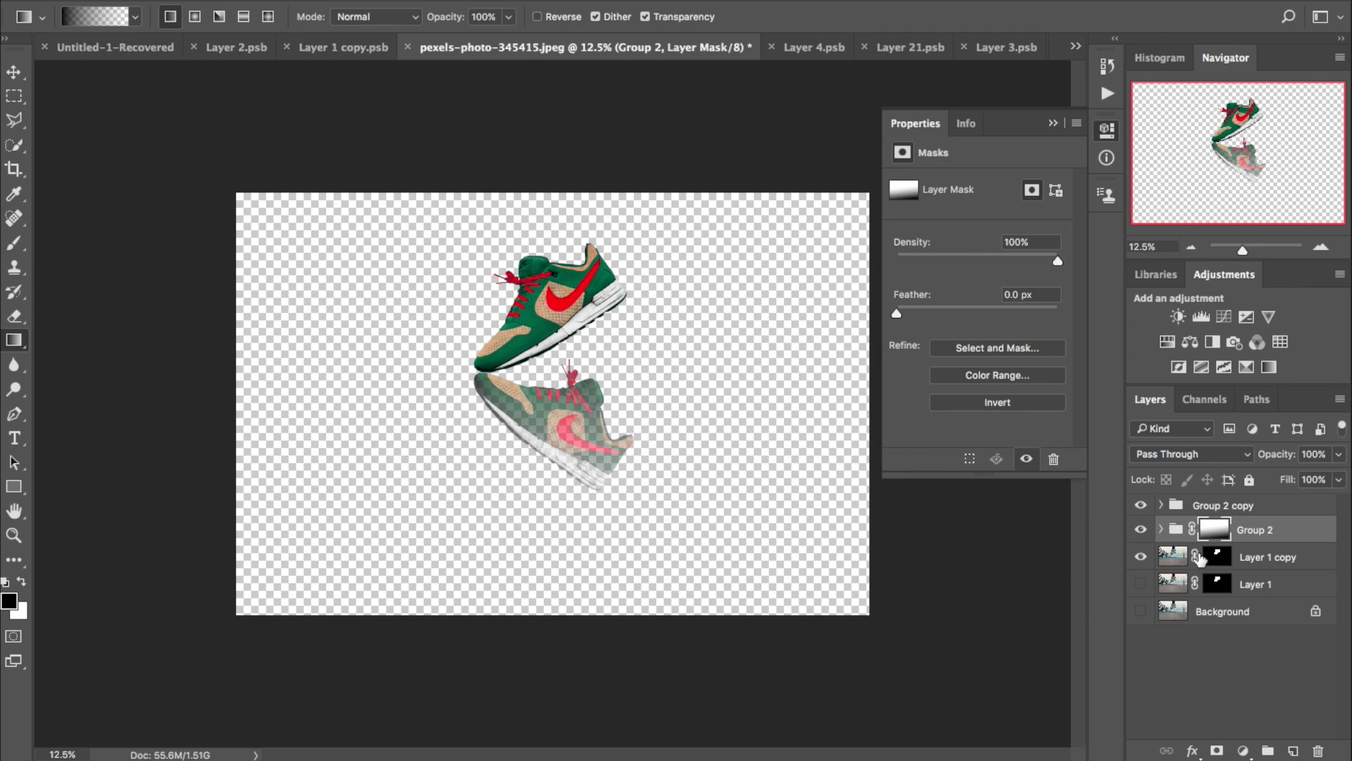
Add a white solid color fill layer between Layer 1 and Layer 1 copy.
left_click(1256, 584)
left_click(1267, 751)
left_click(1243, 751)
left_click(1145, 708)
key("super+z")
left_click(1244, 751)
left_click(1224, 426)
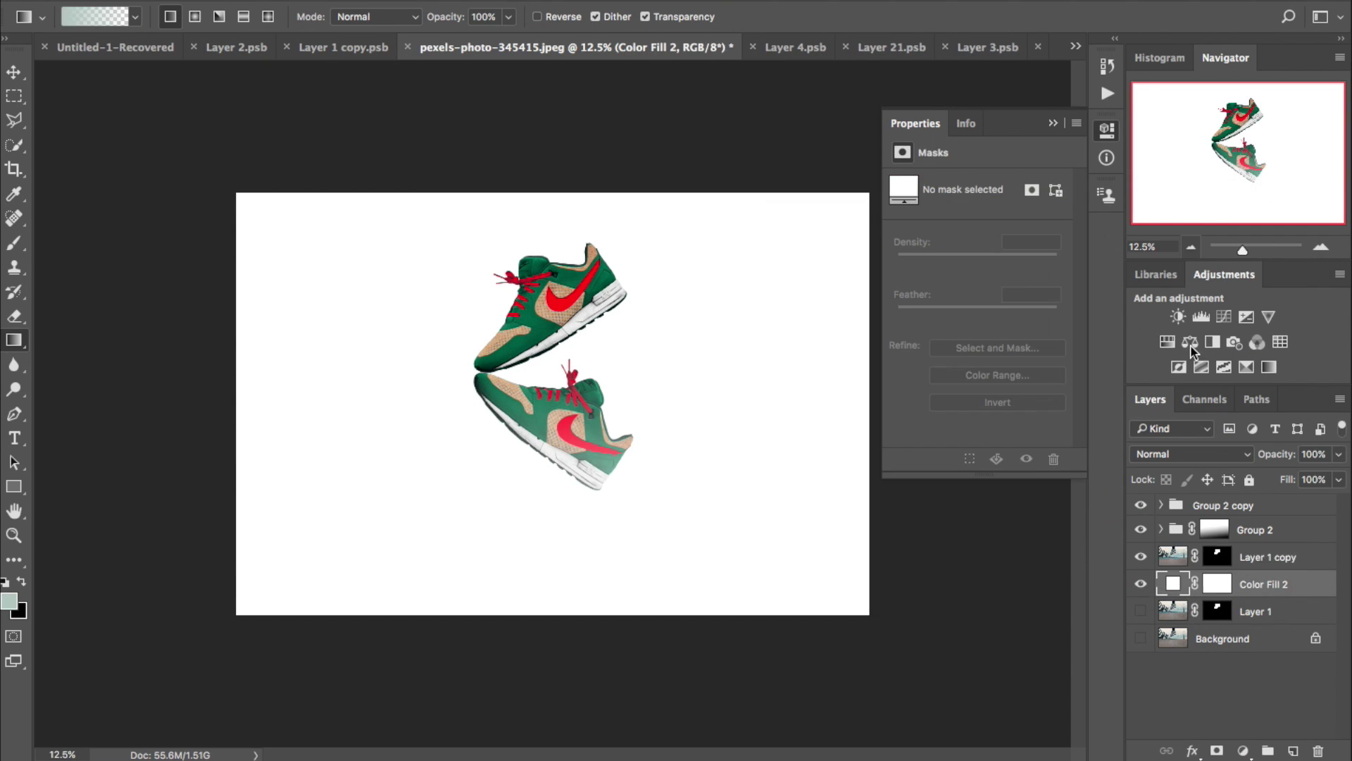
Hide Layer 1 copy and strengthen the gradient on Group 2's mask to fade the lower part of the reflection.
left_click_drag(475, 334, 504, 556)
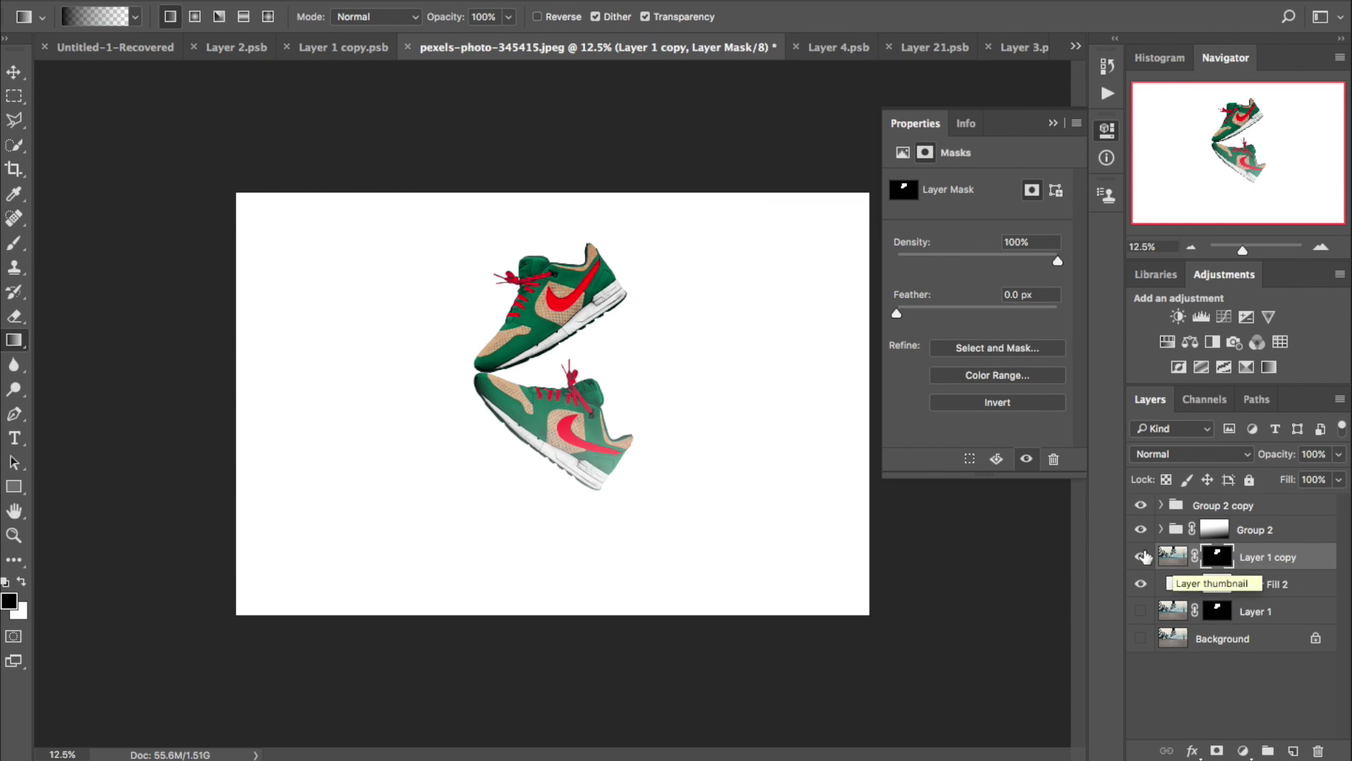
left_click(1214, 530)
left_click(1141, 556)
mouse_move(492, 167)
left_mouse_down()
mouse_move(492, 657)
mouse_move(492, 167)
left_mouse_up()
key("super+z")
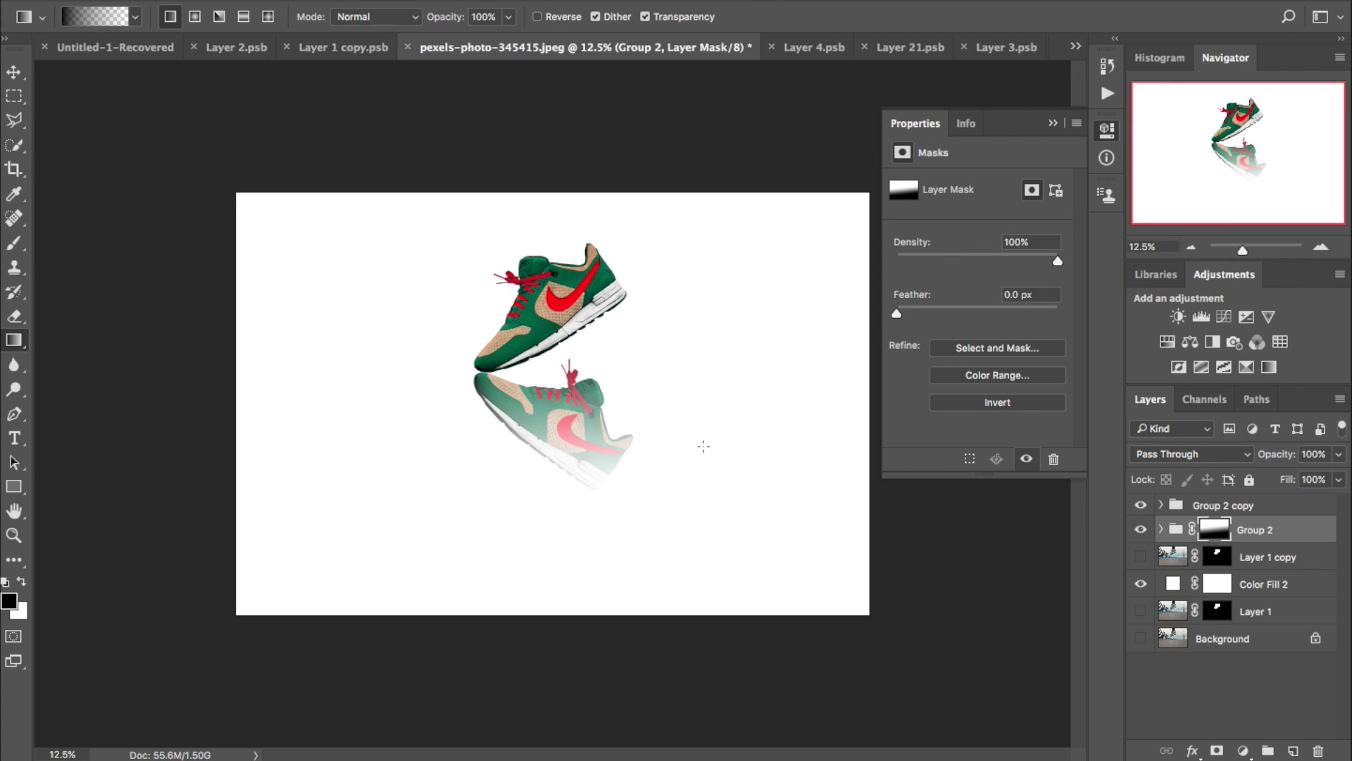
Soften both sides of the reflected shoe with diagonal gradients on Group 2's mask.
left_click_drag(704, 446, 542, 345)
left_click_drag(426, 503, 524, 334)
mouse_move(615, 568)
left_mouse_down()
mouse_move(499, 291)
mouse_move(615, 567)
left_mouse_up()
key("v")
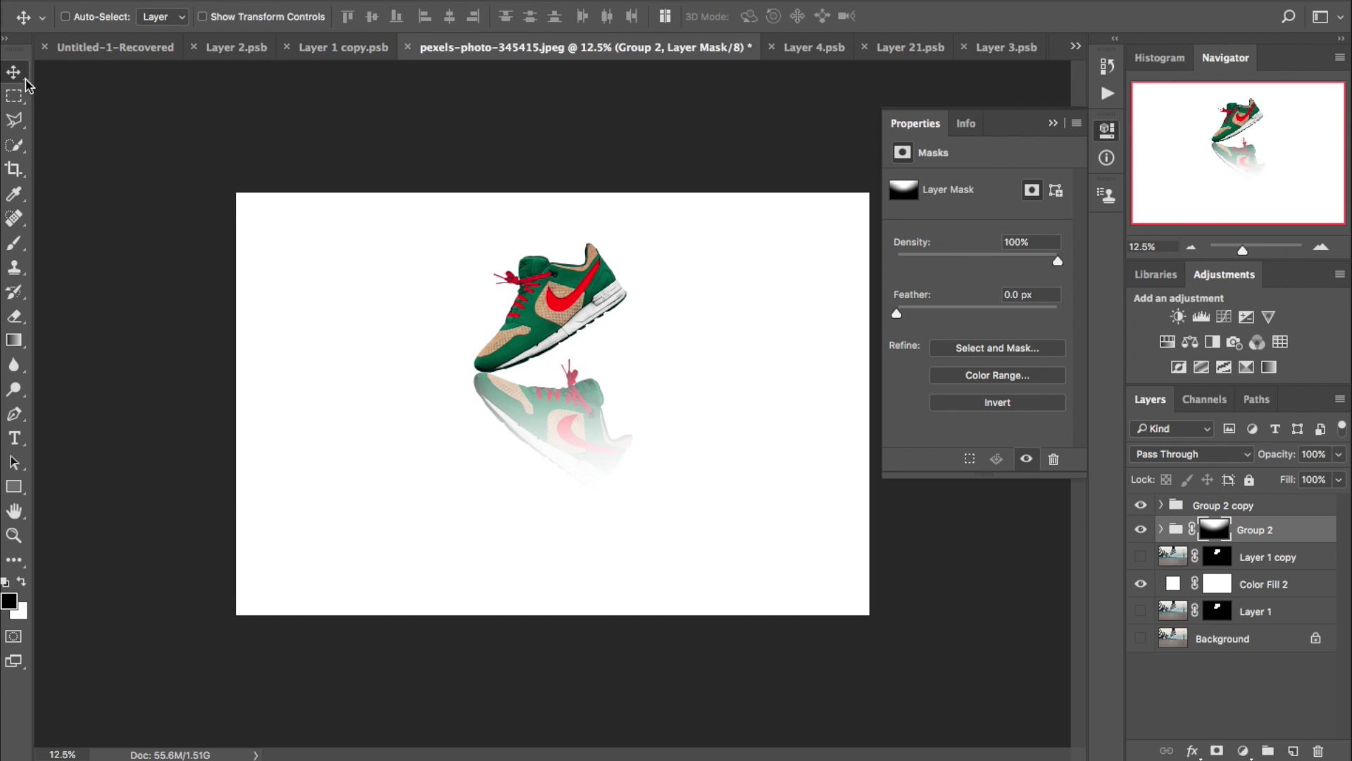
Copy the swoosh group's Layer 5 smart object to the top of the layer stack, above Group 2 copy.
left_click(1161, 506)
left_click(1176, 530)
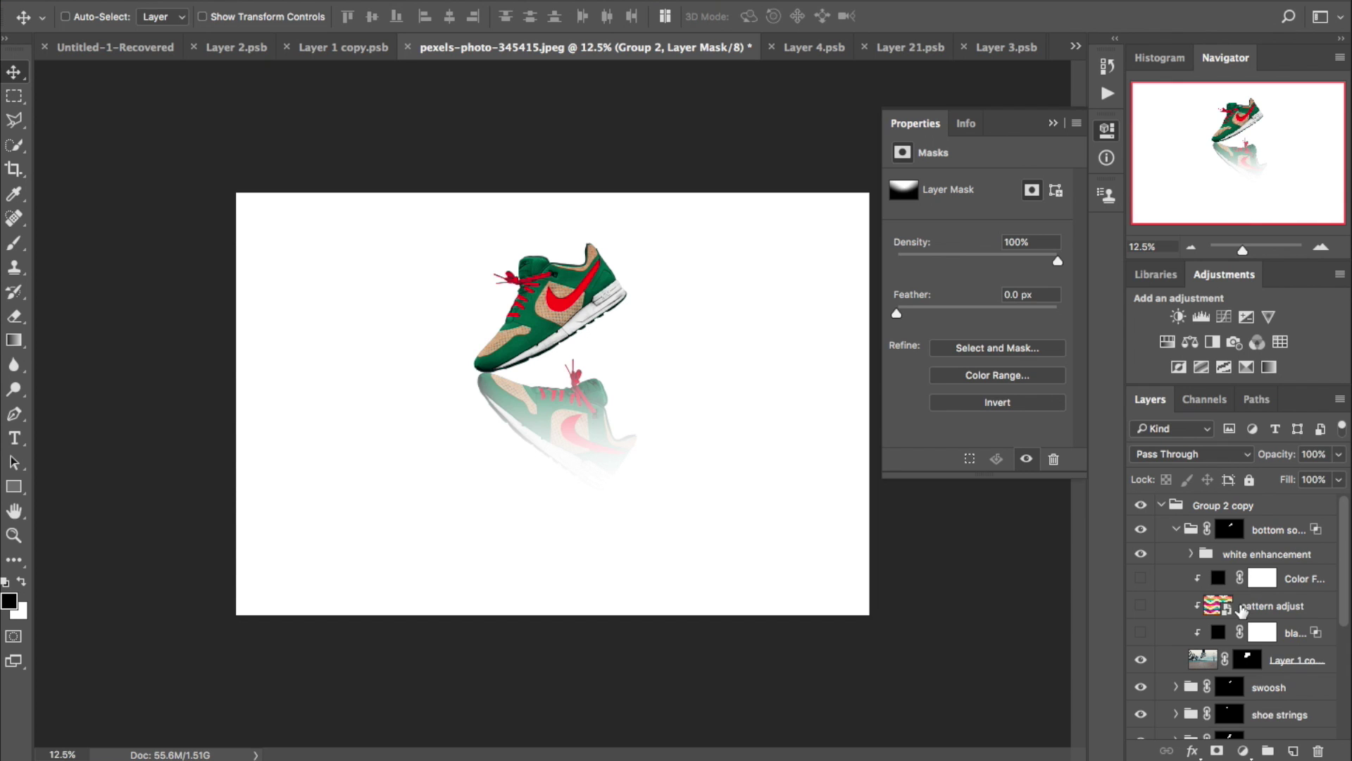
left_click(1177, 530)
left_click(1175, 556)
left_click(1246, 586)
key("super+j")
left_click_drag(1246, 586, 1185, 500)
left_click(1176, 584)
Rename the copied Layer 5 smart object as swoosh color.
double_click(1221, 508)
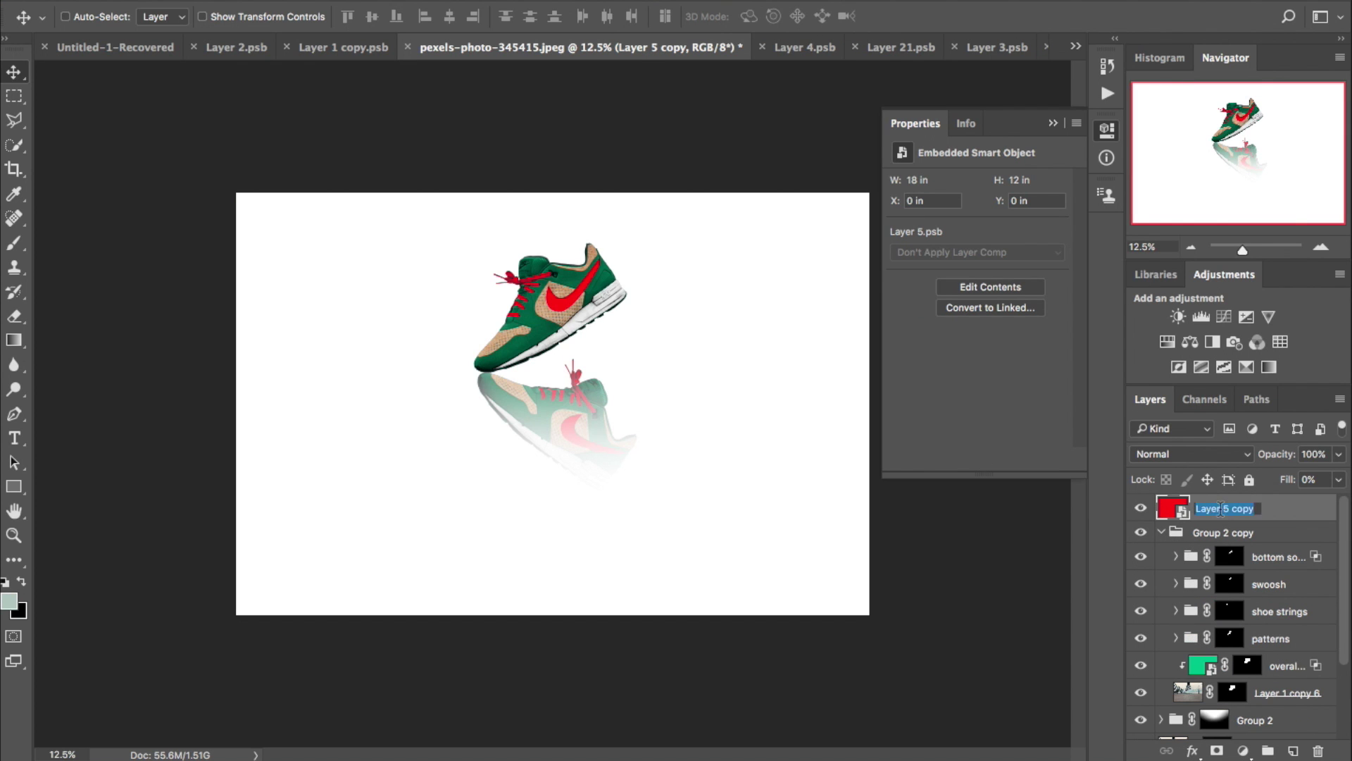
type("swoosh color")
key("Return")
Try hiding the red Color Fill 1 inside the swoosh color smart object, save it, and undo the update in the shoe document.
double_click(1173, 508)
left_click(1141, 507)
key("super+s")
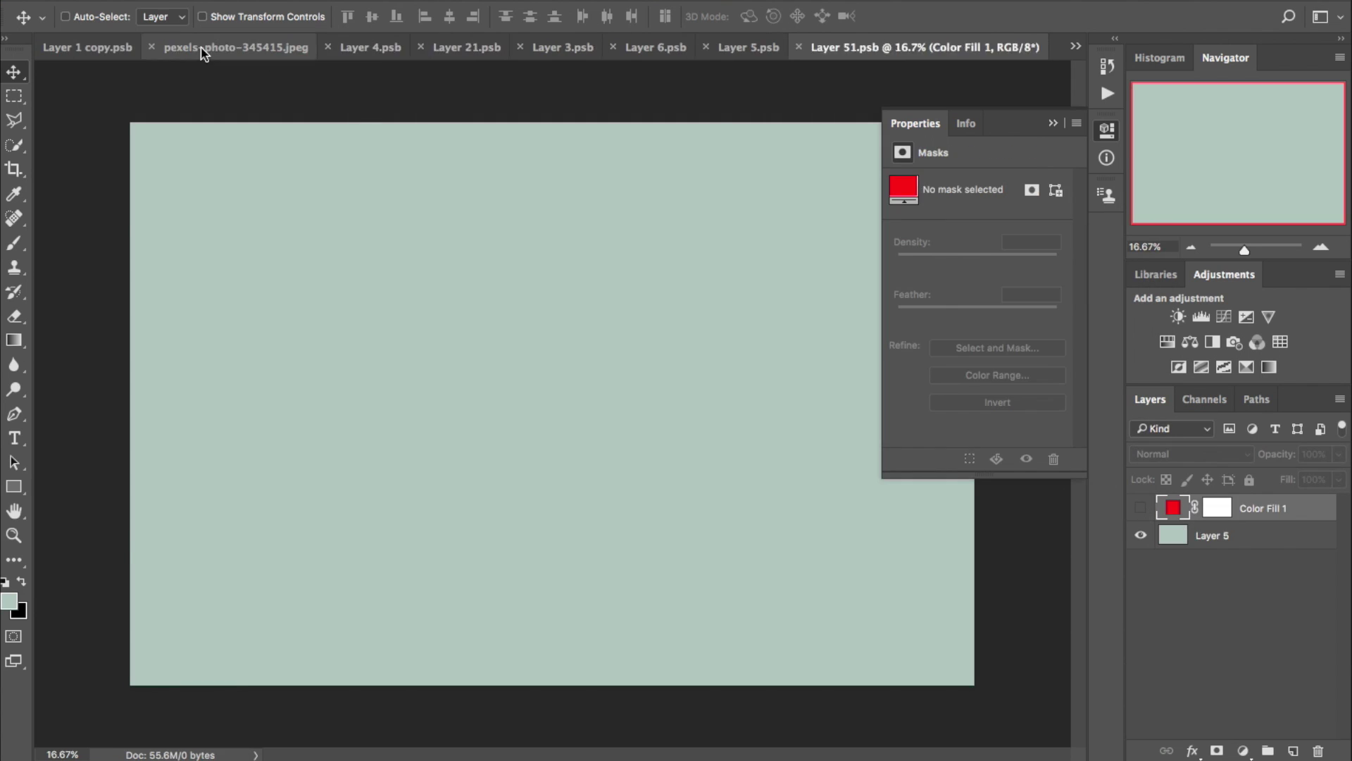
left_click(200, 49)
key("super+z")
Close the open smart object documents Layer 4, 21, 3, 6, 5 and 51.
left_click(524, 48)
left_click(617, 48)
left_click(717, 48)
left_click(773, 48)
left_click(796, 48)
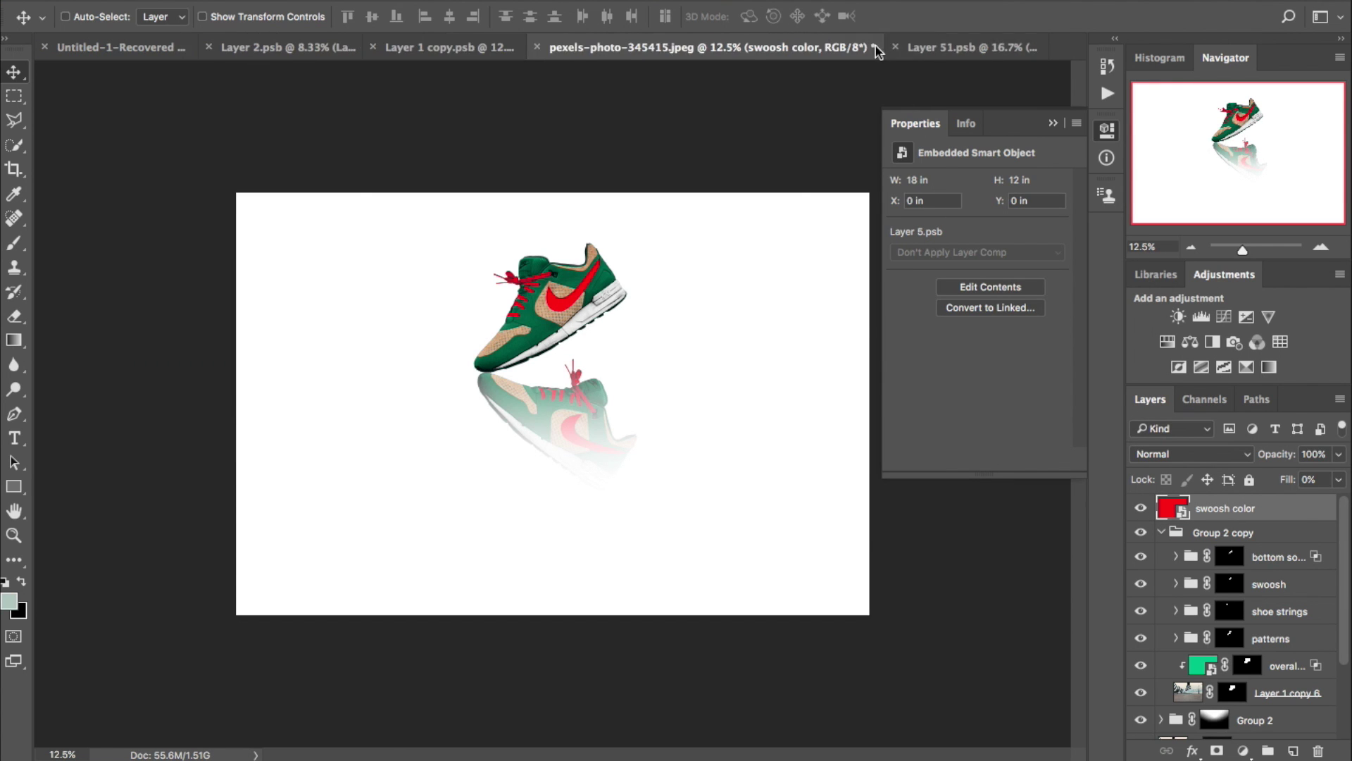
left_click(893, 48)
Copy the shoe strings group's Layer 4 smart object out of the group to just below swoosh color.
left_click(1177, 611)
left_click(1215, 640)
key("super+j")
left_click_drag(1214, 642, 1227, 521)
Set the copied Layer 4 smart object's fill and opacity to 0% and rename it shoe string.
left_click_drag(1339, 479, 1267, 530)
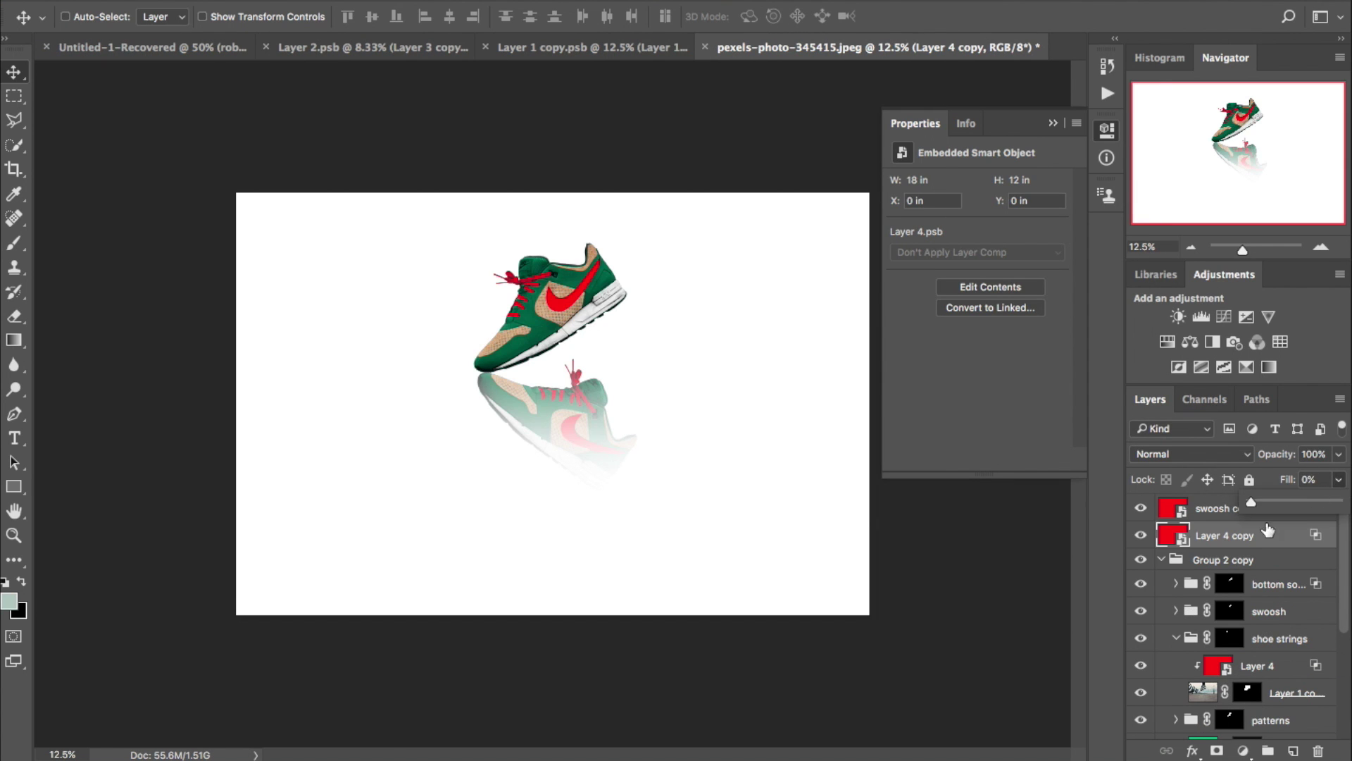
left_click_drag(1339, 454, 1234, 507)
type("shoe string")
key("Return")
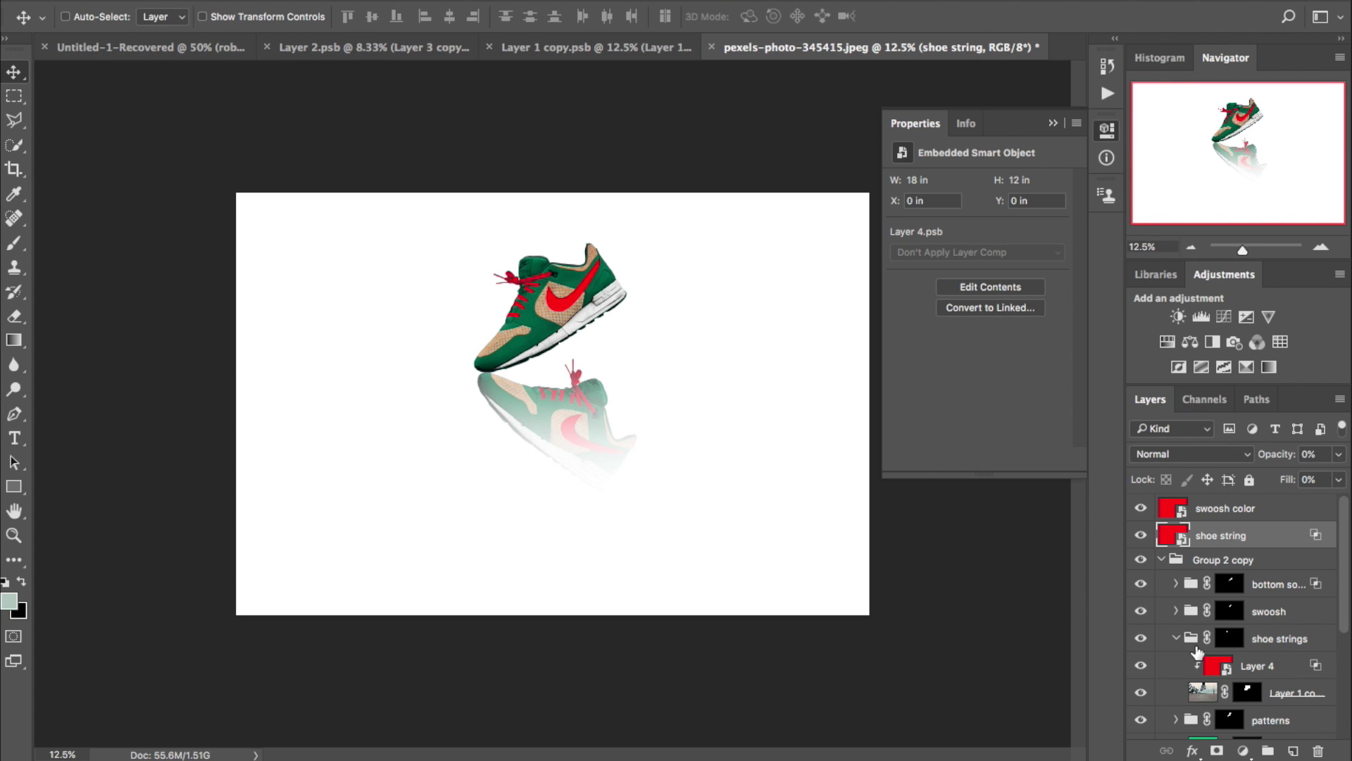
Examine the patterns group's layers and check what the overall shoe color layer affects by toggling its visibility.
scroll(1194, 641, "down", 2)
left_click(1177, 593)
left_click(1177, 620)
left_click(1142, 651)
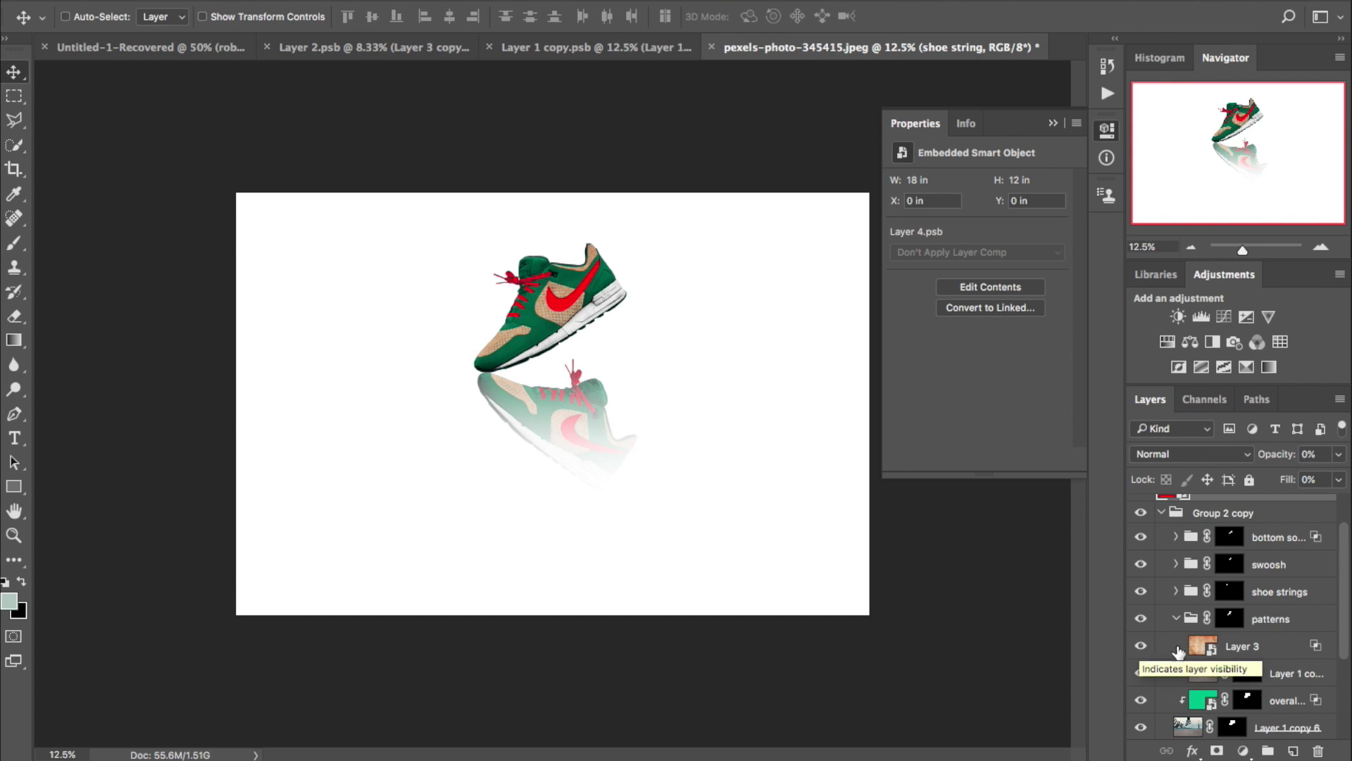
left_click(1216, 704)
left_click(1143, 703)
left_click(1143, 704)
left_click(1178, 620)
left_click(1178, 620)
Copy the patterns group's Layer 3 smart object to the top of the stack with 0% fill and 0% opacity.
left_click(1245, 649)
key("super+j")
left_click_drag(1244, 649, 1236, 496)
left_click_drag(1339, 480, 1078, 501)
left_click_drag(1339, 454, 1225, 486)
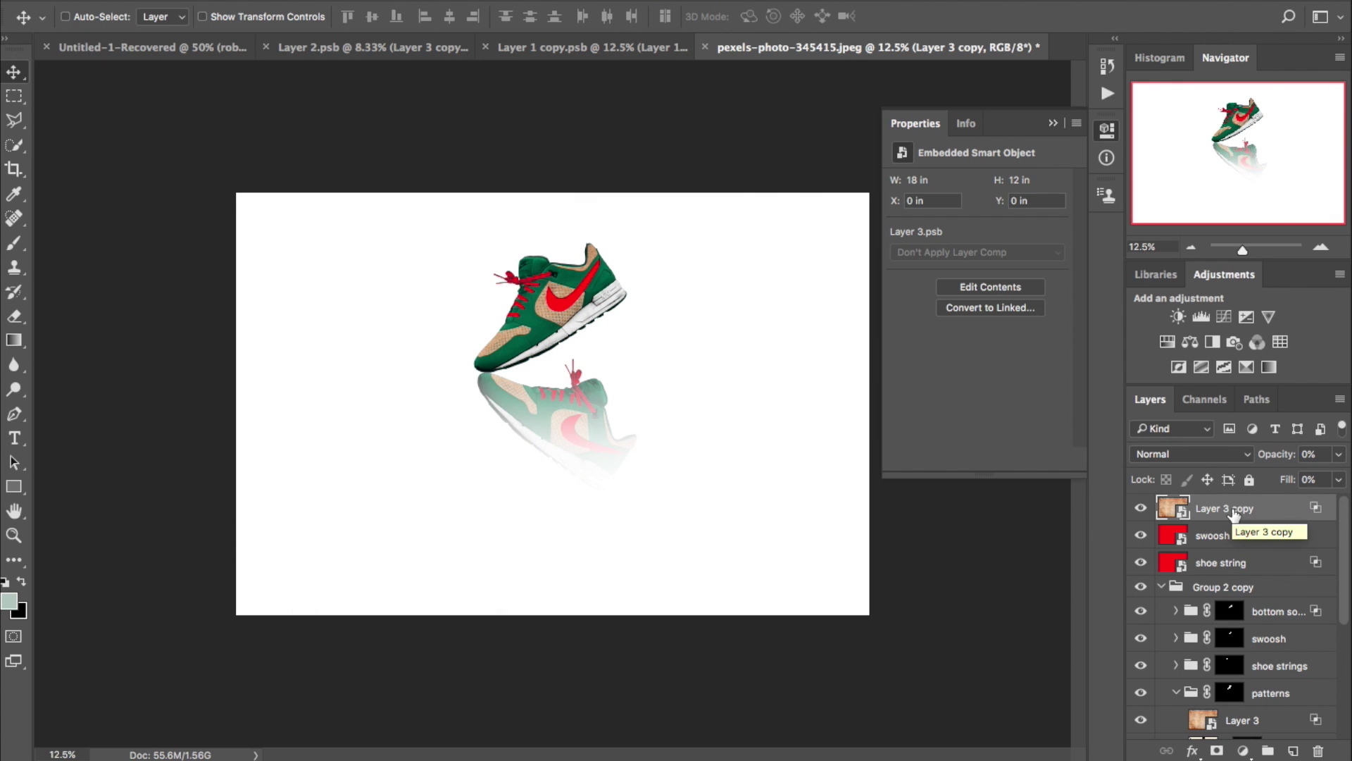
Try another color change inside the reopened swoosh color smart object, save it, and undo the update in the shoe document.
double_click(1180, 541)
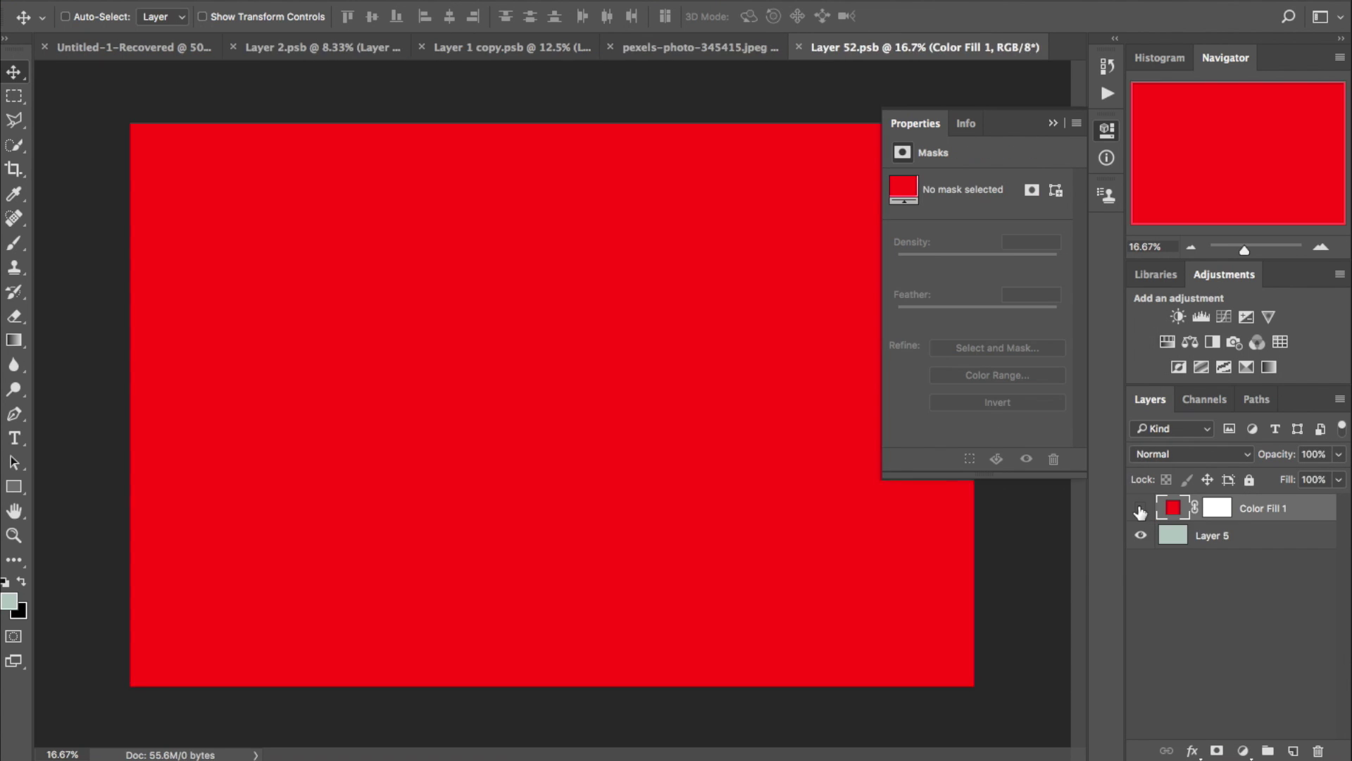
key("alt+BackSpace")
key("ctrl+s")
left_click(754, 48)
key("ctrl+z")
Rename the Layer 3 copy smart object as pattern global.
double_click(1218, 508)
type("p")
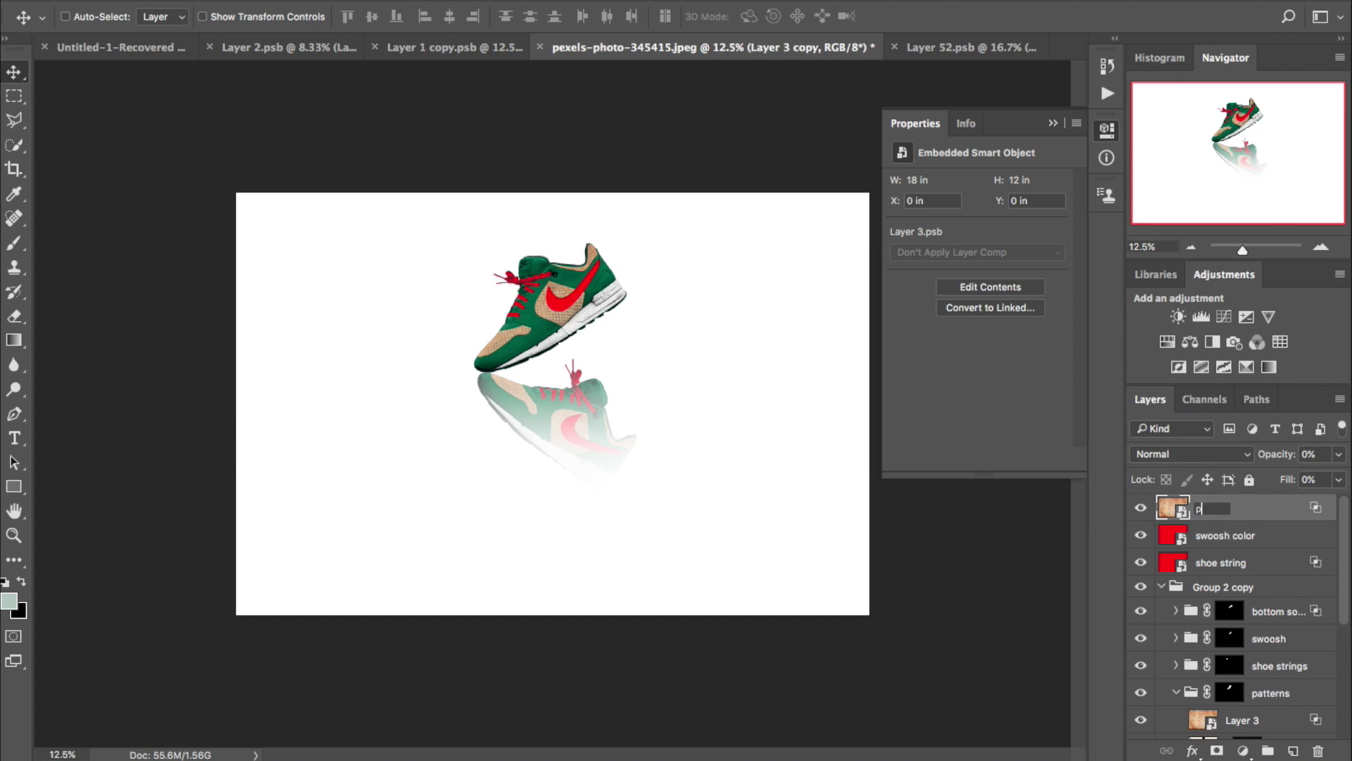
type("attern global")
key("Return")
Duplicate the green overall shoe color smart object and move the copy to the top of the layer stack.
left_click(1162, 587)
left_click(1163, 587)
scroll(1198, 627, "down", 5)
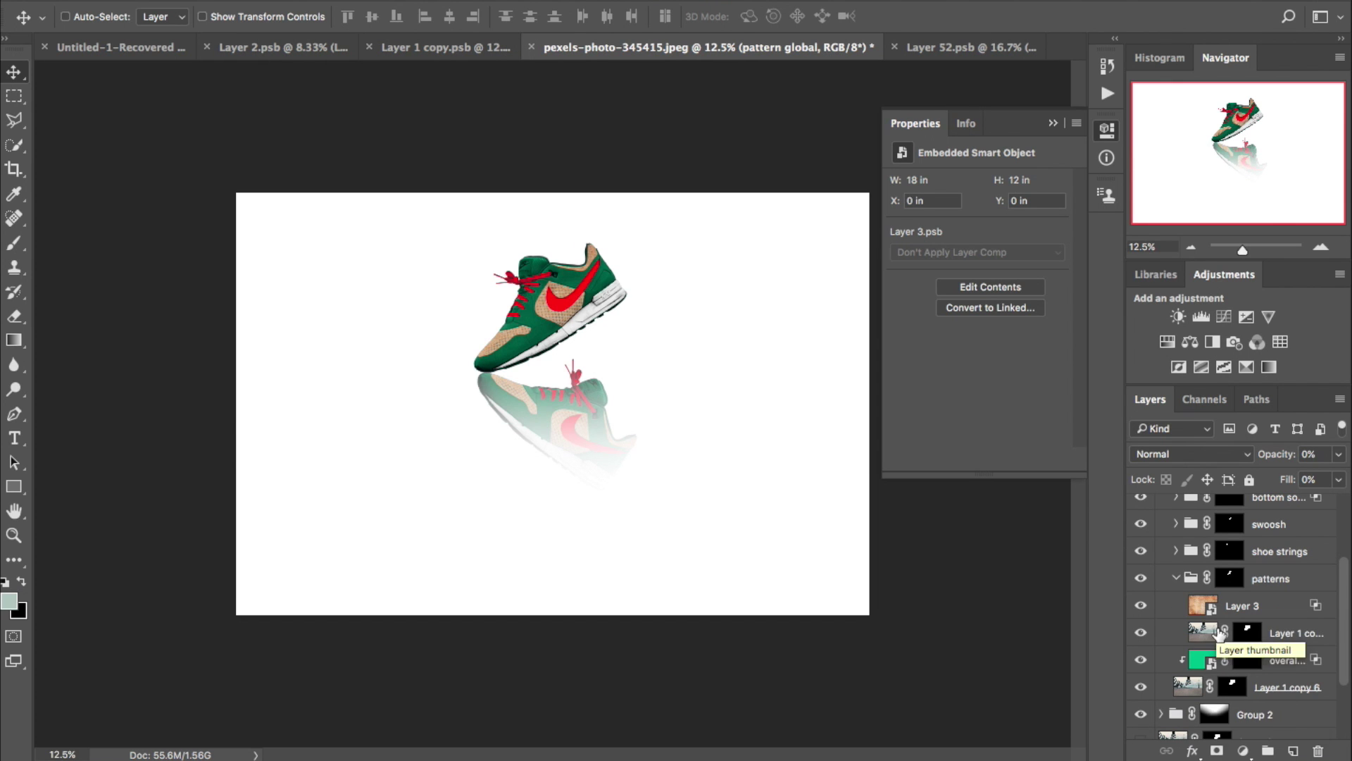
left_click(1203, 663)
key("ctrl+j")
left_click_drag(1203, 663, 1203, 501)
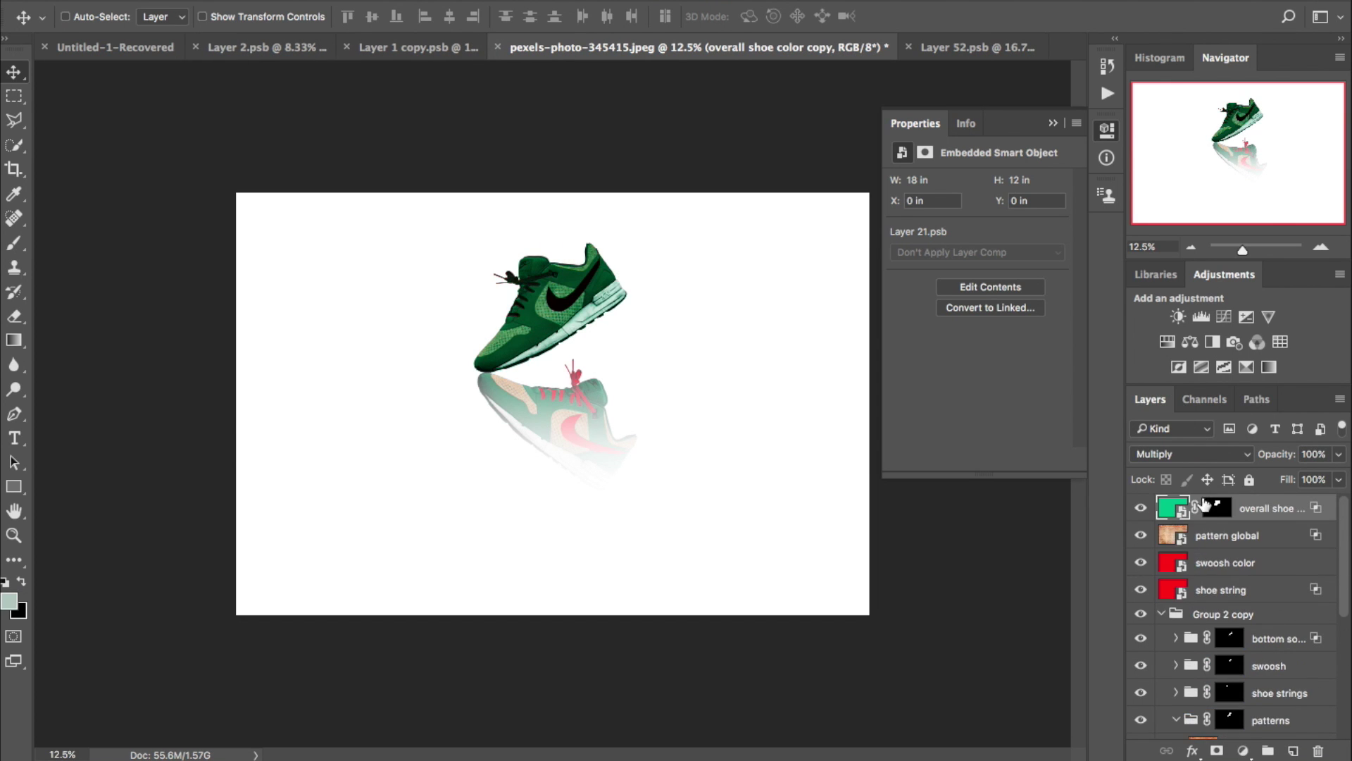
Set the overall shoe color copy to 0% opacity and 0% fill, and delete its layer mask.
left_click(1162, 614)
key("ctrl+z")
left_click(1161, 586)
scroll(1181, 611, "down", 4)
left_click_drag(1179, 617, 1169, 509)
right_click(1229, 509)
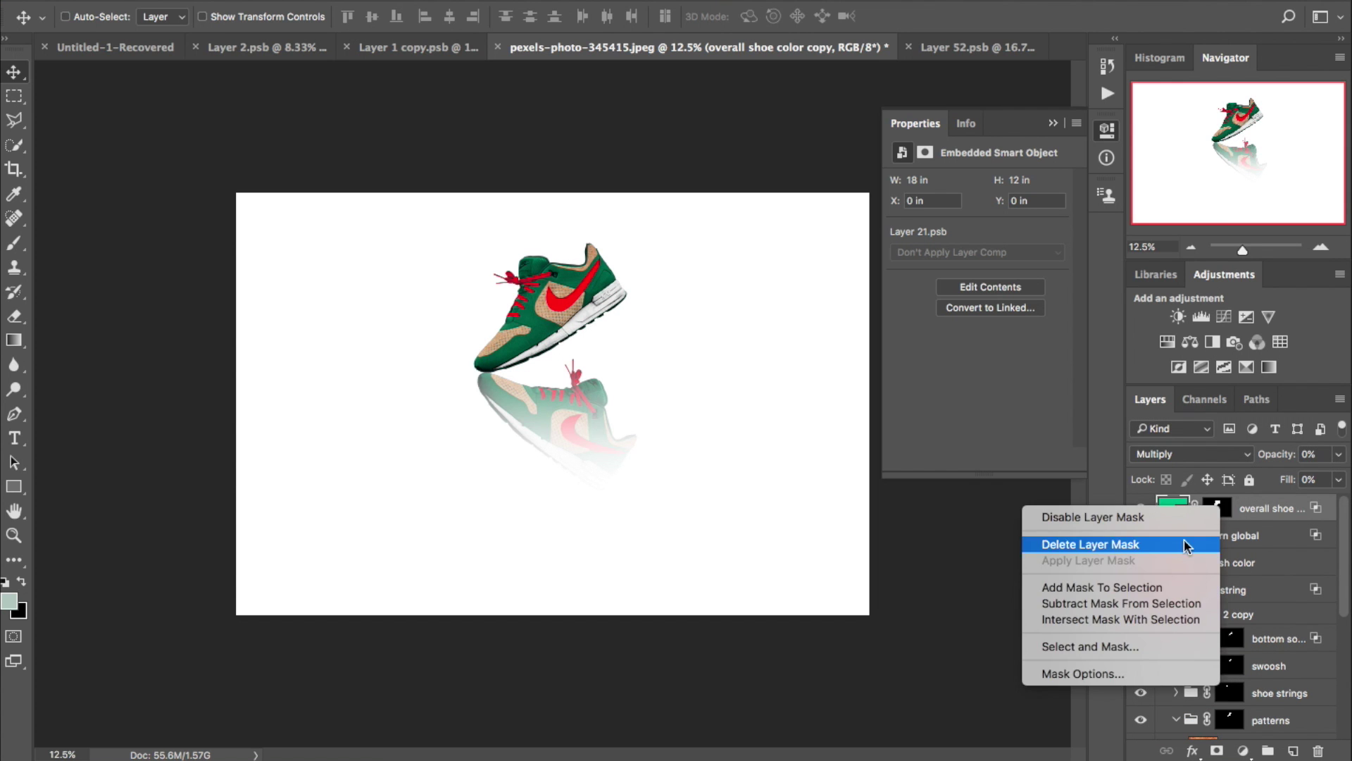
left_click(1190, 545)
left_click(1161, 615)
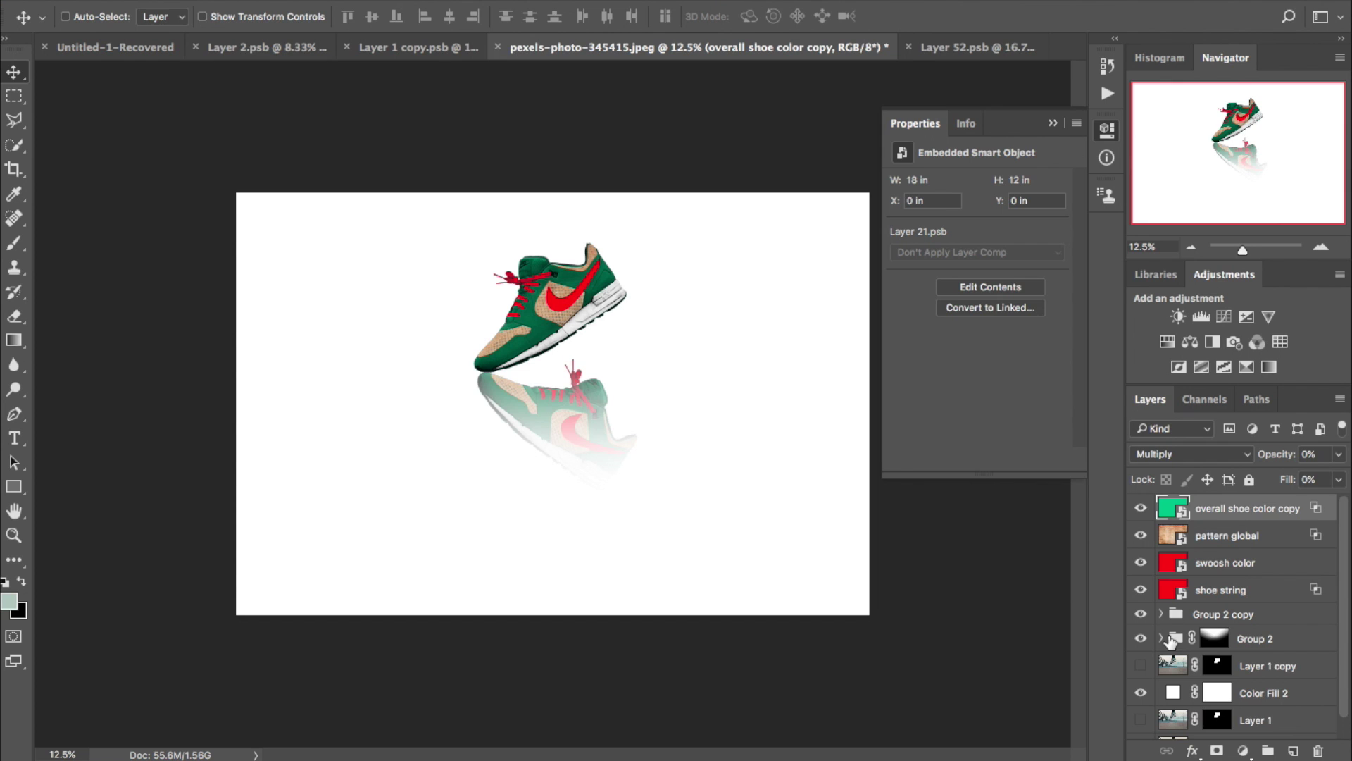
Delete the masked Layer 1 copy and rename the Color Fill 2 layer as background.
scroll(1197, 641, "down", 1)
left_click(1267, 674)
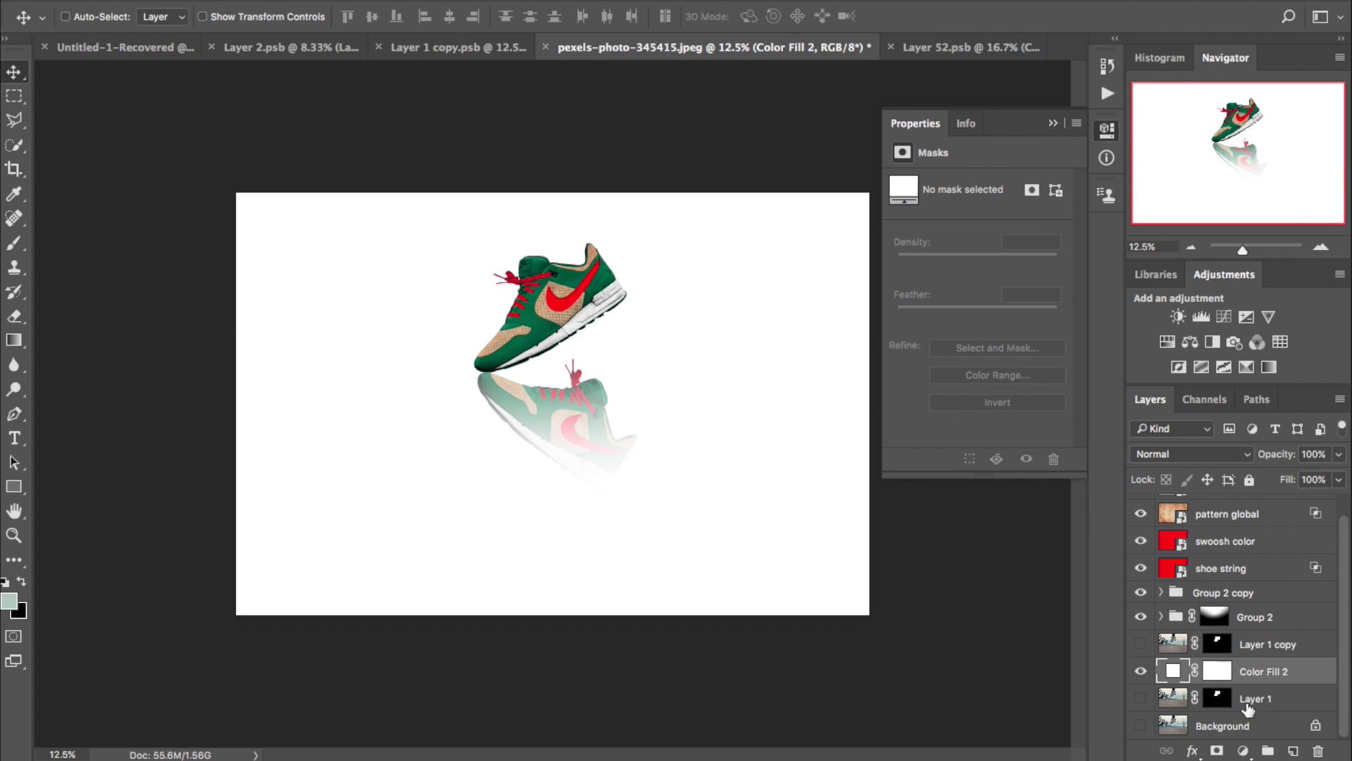
left_click(1263, 704)
key("Delete")
left_click(1270, 671)
key("super+z")
left_click(1272, 673)
key("Delete")
type("background")
key("Return")
Enlarge the Group 2 copy and Group 2 sneaker groups together and move them into the right half of the canvas.
left_click(1241, 632)
left_click(1273, 619, "shift")
key("super+t")
key("super+minus")
key("super+minus")
left_click_drag(713, 619, 786, 695)
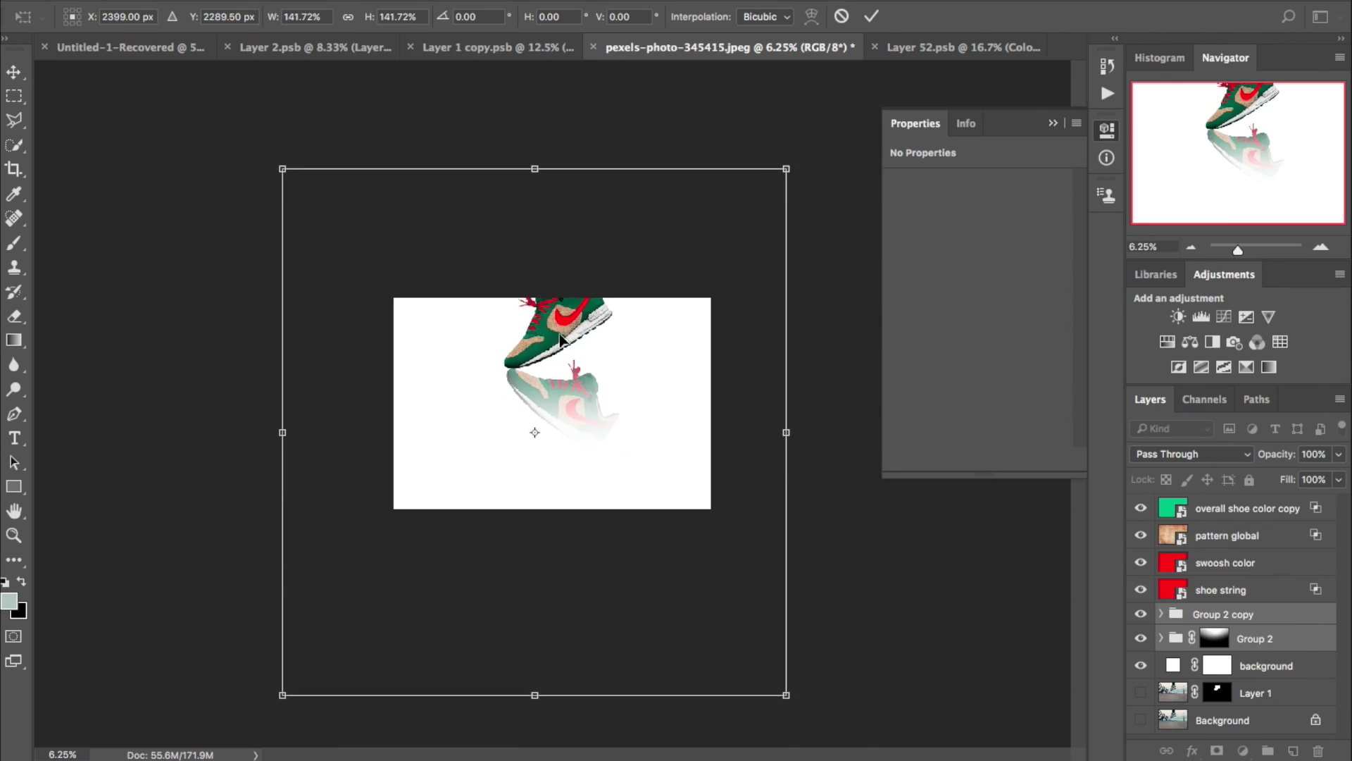
left_click_drag(561, 340, 618, 396)
left_click_drag(843, 224, 824, 244)
key("Return")
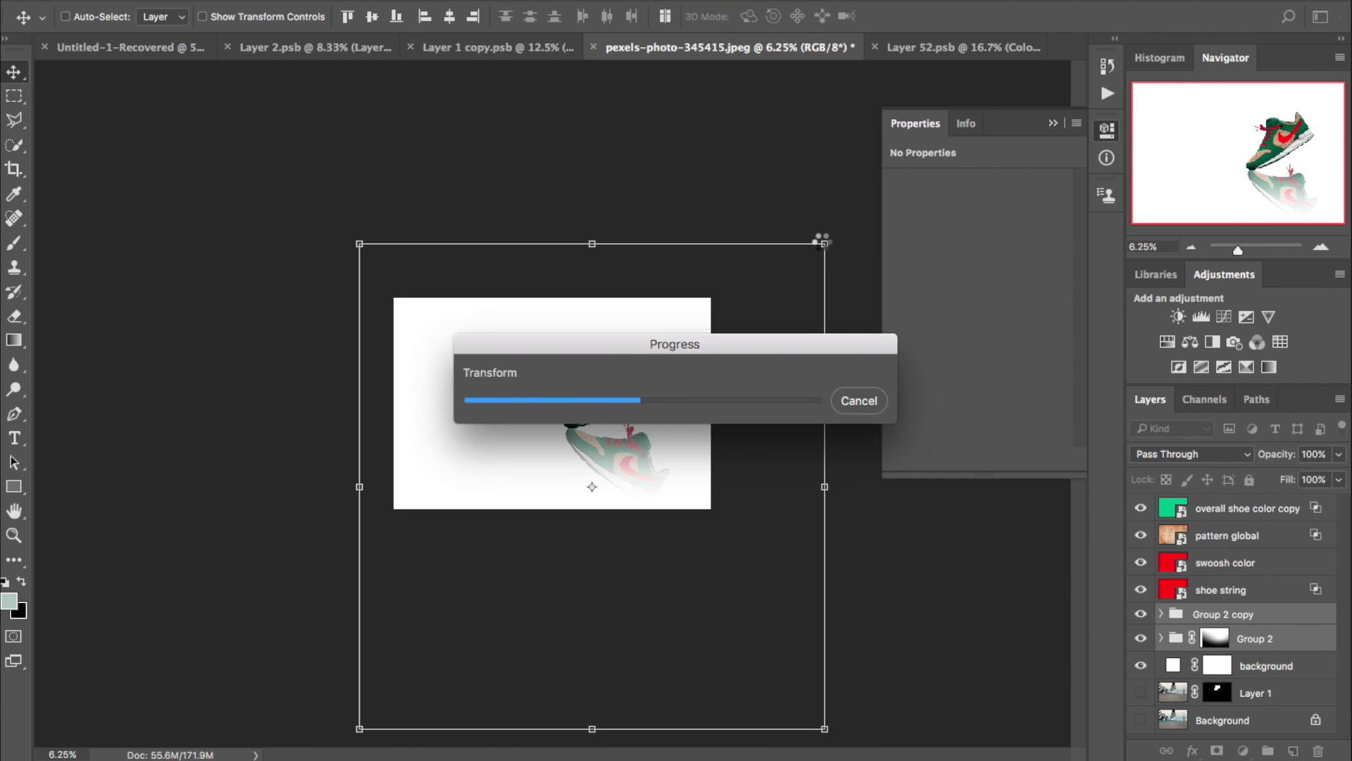
Group the overall color, pattern, swoosh and shoe string smart objects into a group named CHANGE THIS.
key("ctrl+plus")
key("ctrl+plus")
key("ctrl+plus")
left_click(1212, 514)
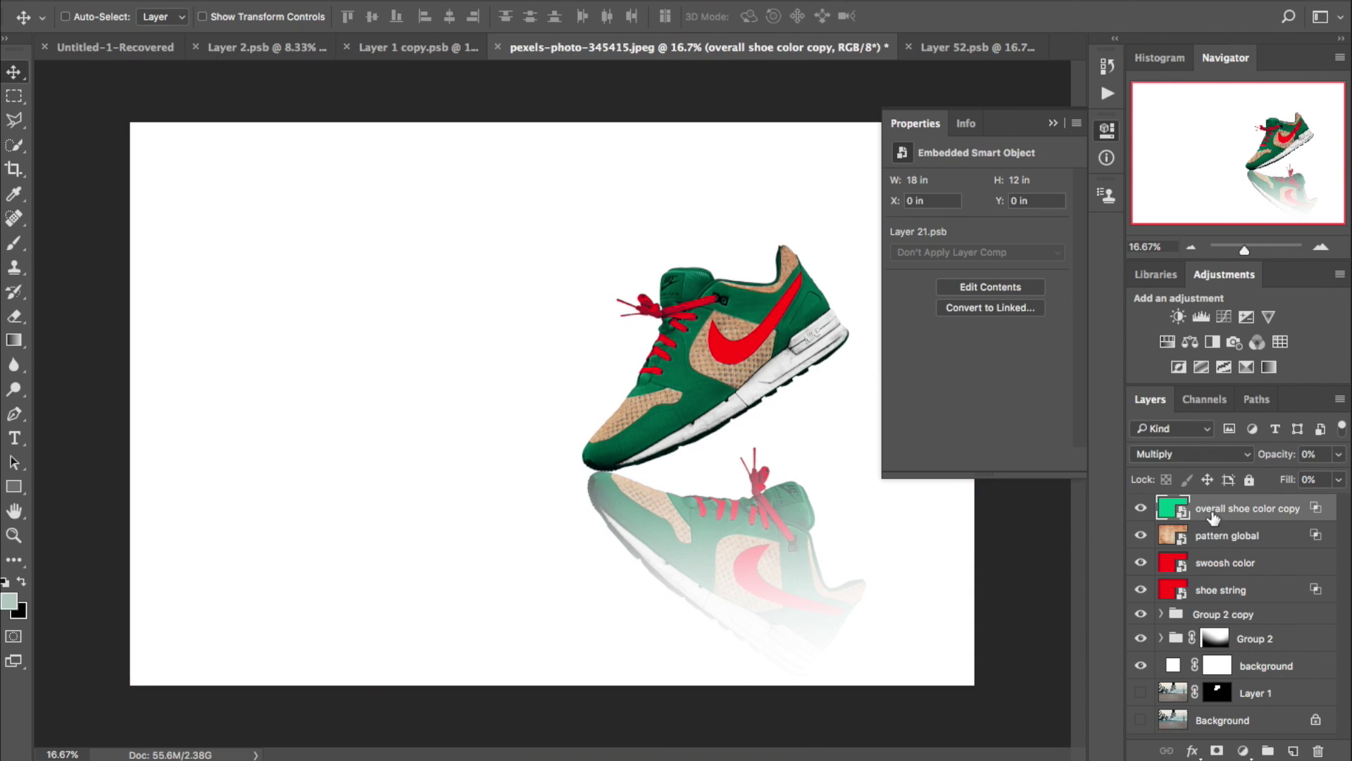
left_click(1229, 592, "shift")
key("ctrl+g")
type("CHANGE THIS")
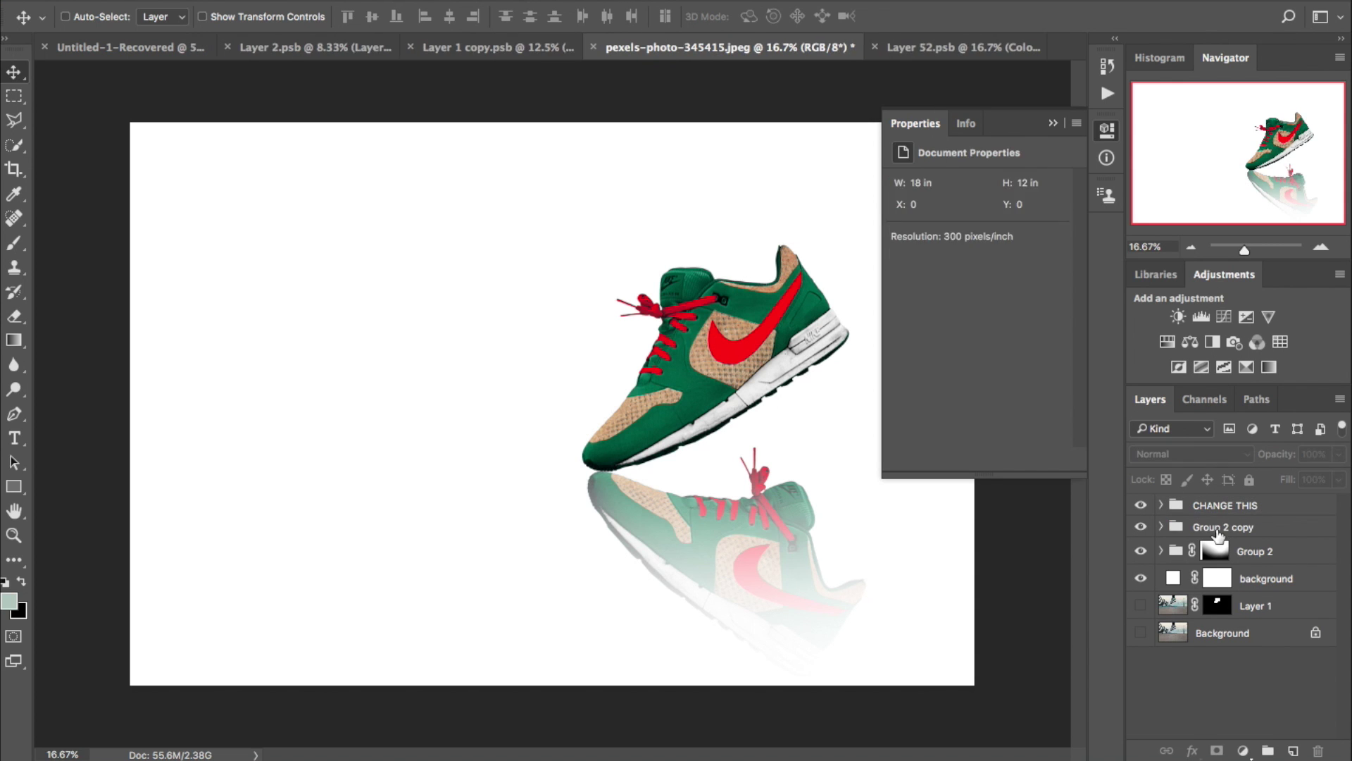
Rename Group 2 copy as Top and Group 2 as Reflection, and check the artwork with the background layer briefly hidden.
key("Tab")
type("Top")
key("Tab")
type("Reflection")
key("Return")
left_click(1141, 578)
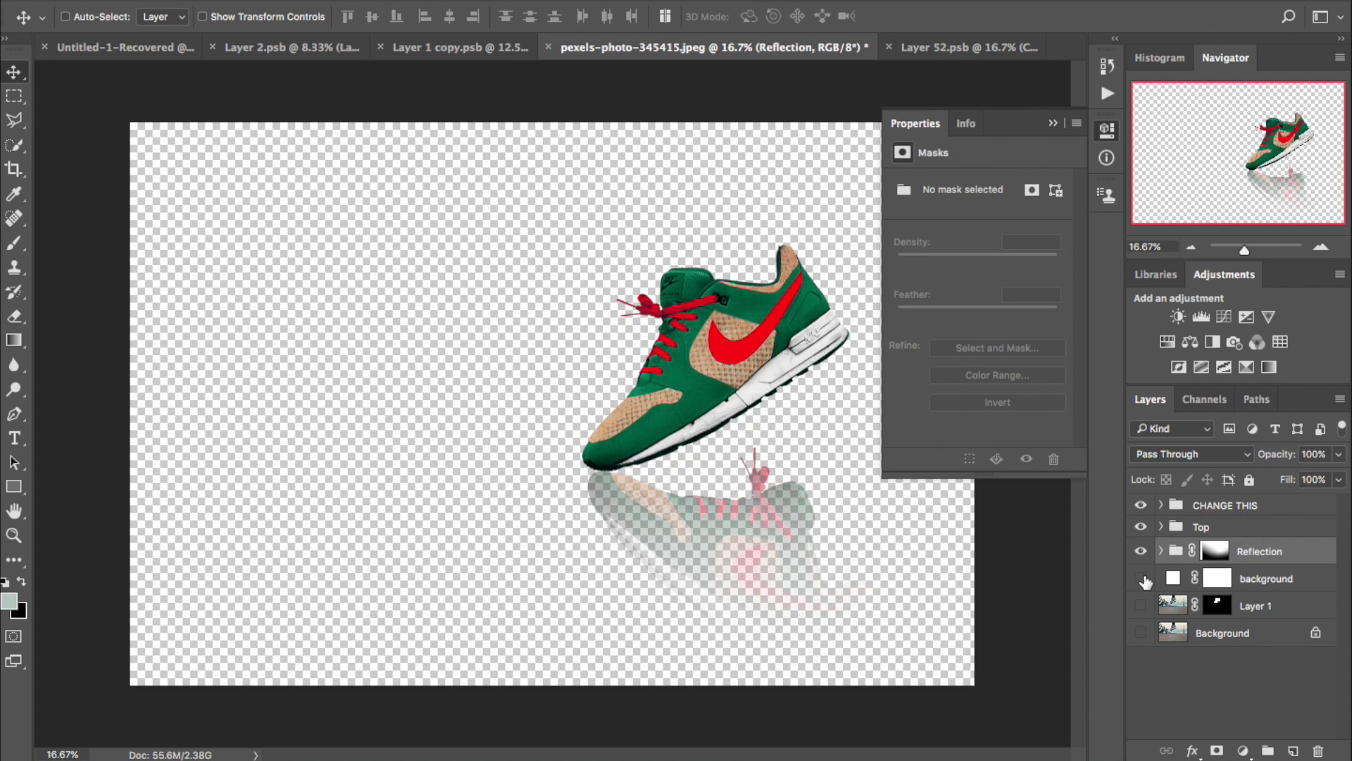
left_click(1142, 579)
Show the rulers and add layout guides, including a vertical one at 2 in and horizontal ones at 1 in and 11 in.
left_click(1234, 506)
key("t")
key("super+r")
key("v")
left_click_drag(42, 176, 234, 181)
left_click_drag(393, 69, 383, 177)
left_click_drag(526, 81, 514, 646)
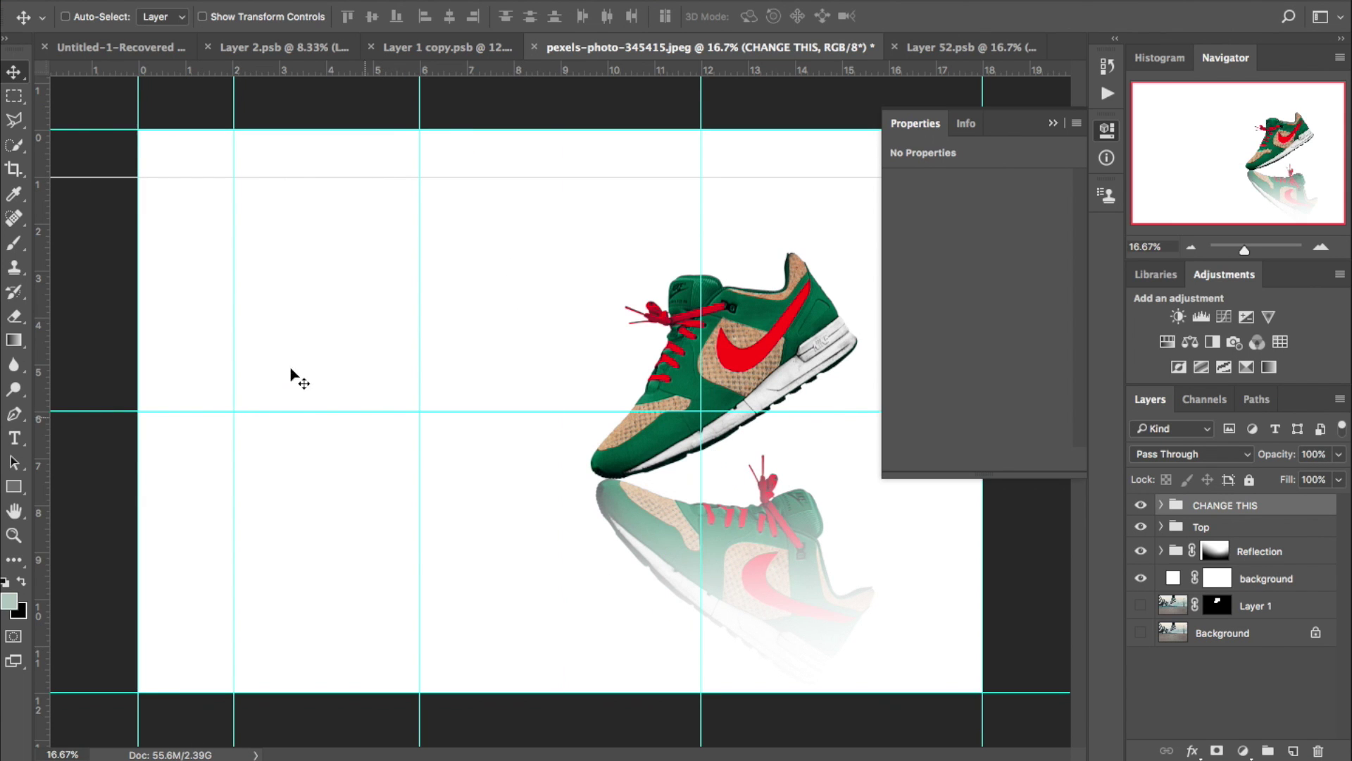
Add the title text NIKE in 118 pt Futura Condensed and place a copy reading LOYALE below it.
key("t")
left_click(243, 325)
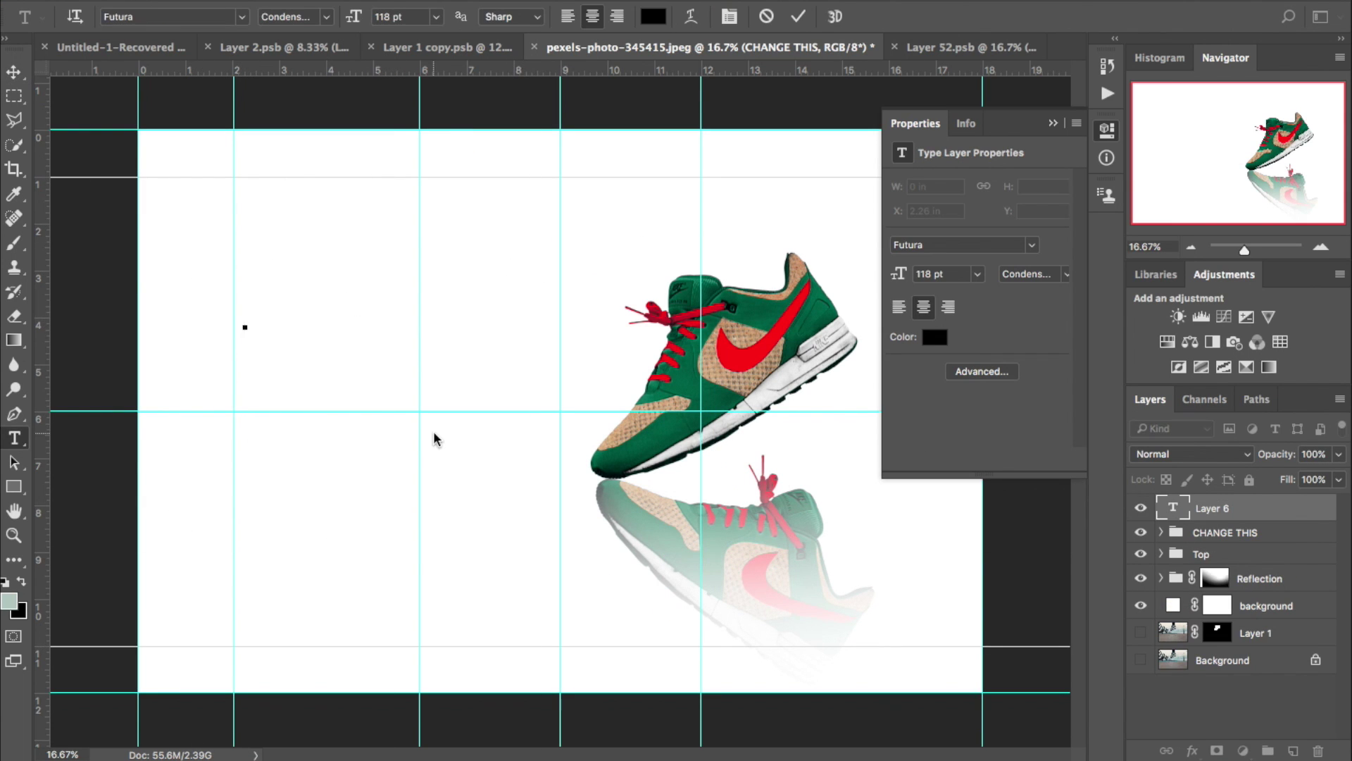
type("NIKE")
left_click_drag(254, 302, 184, 301)
type("tLOYALE")
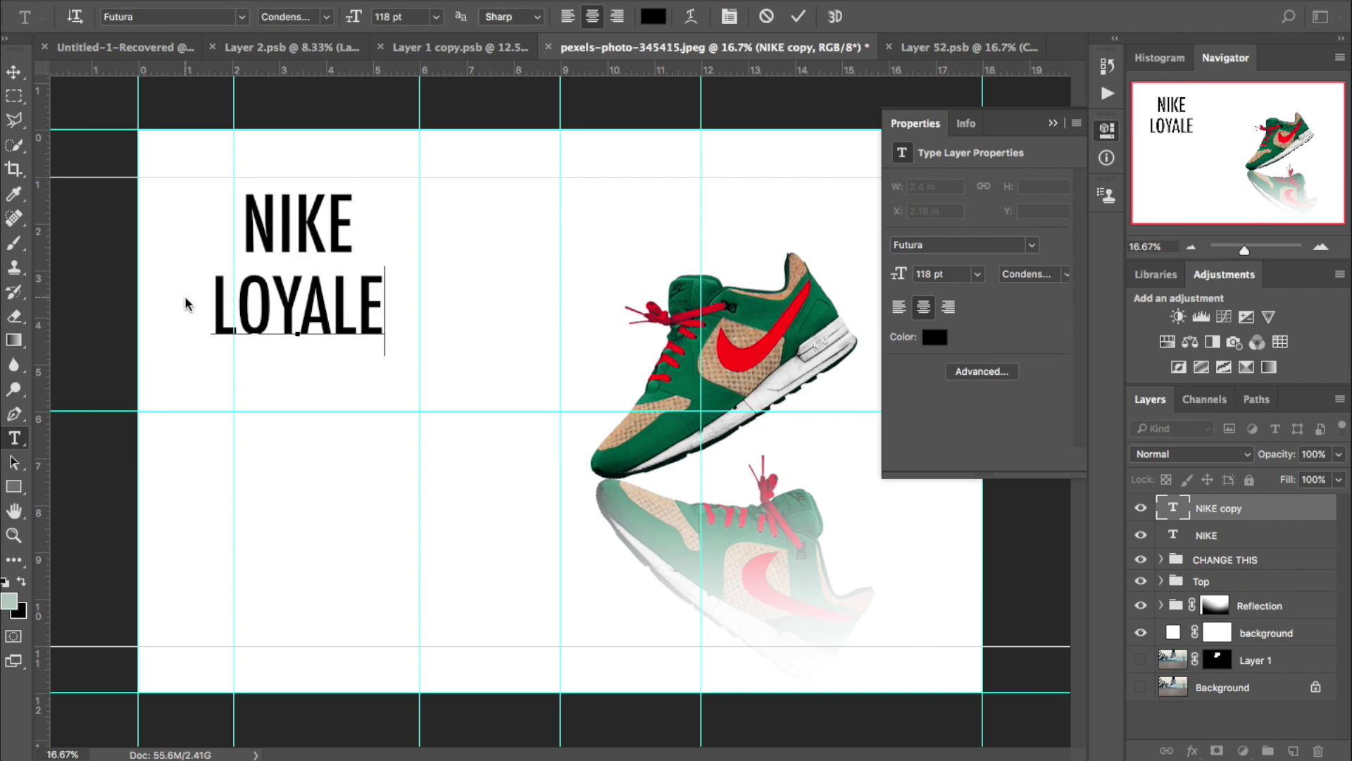
Duplicate the LOYALE text, change the copy to MOCKUP and left-align it as the third title line.
left_click(13, 72)
left_click_drag(300, 299, 321, 369)
double_click(324, 369)
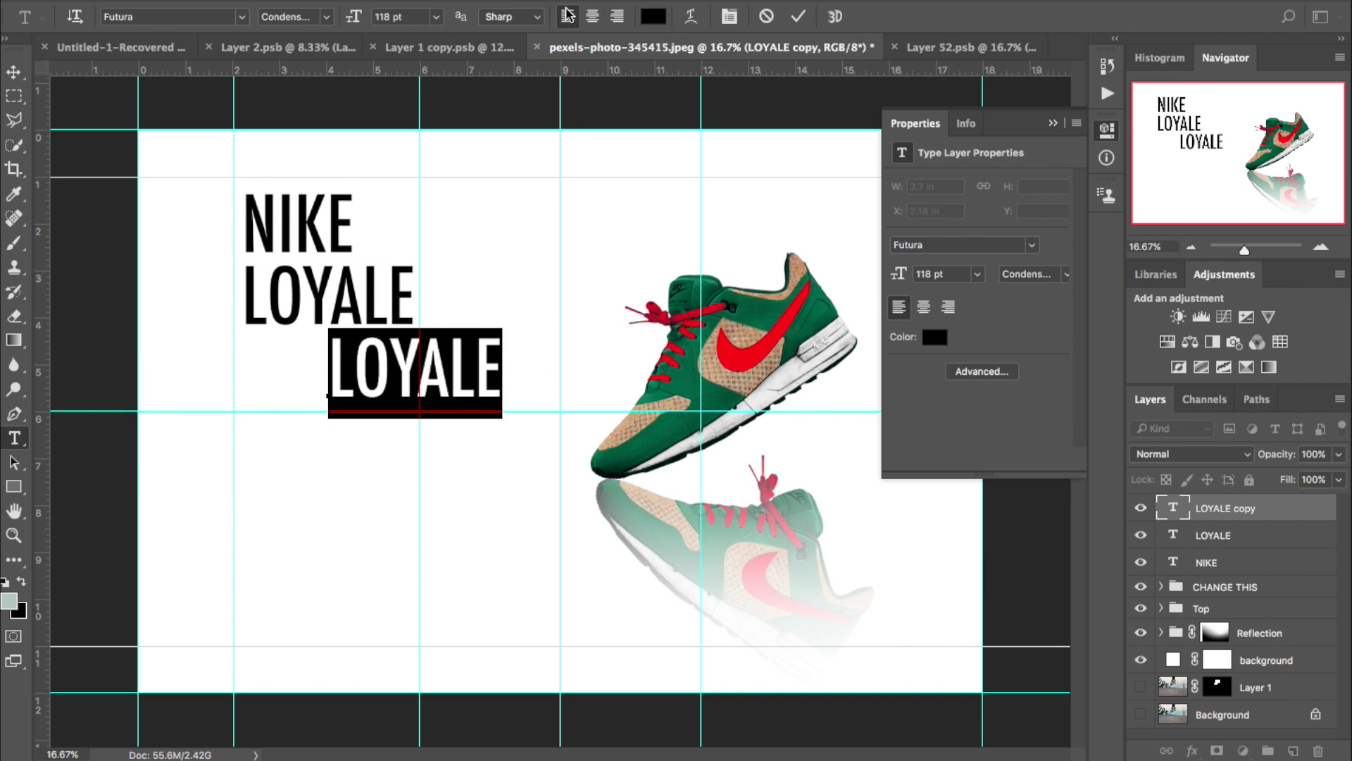
type("LOYALE")
key("ctrl+Return")
key("t")
double_click(324, 370)
type("MOCKUP")
Switch the MOCKUP text to a wider Futura style and scale it down beneath the other title lines.
left_click(14, 439)
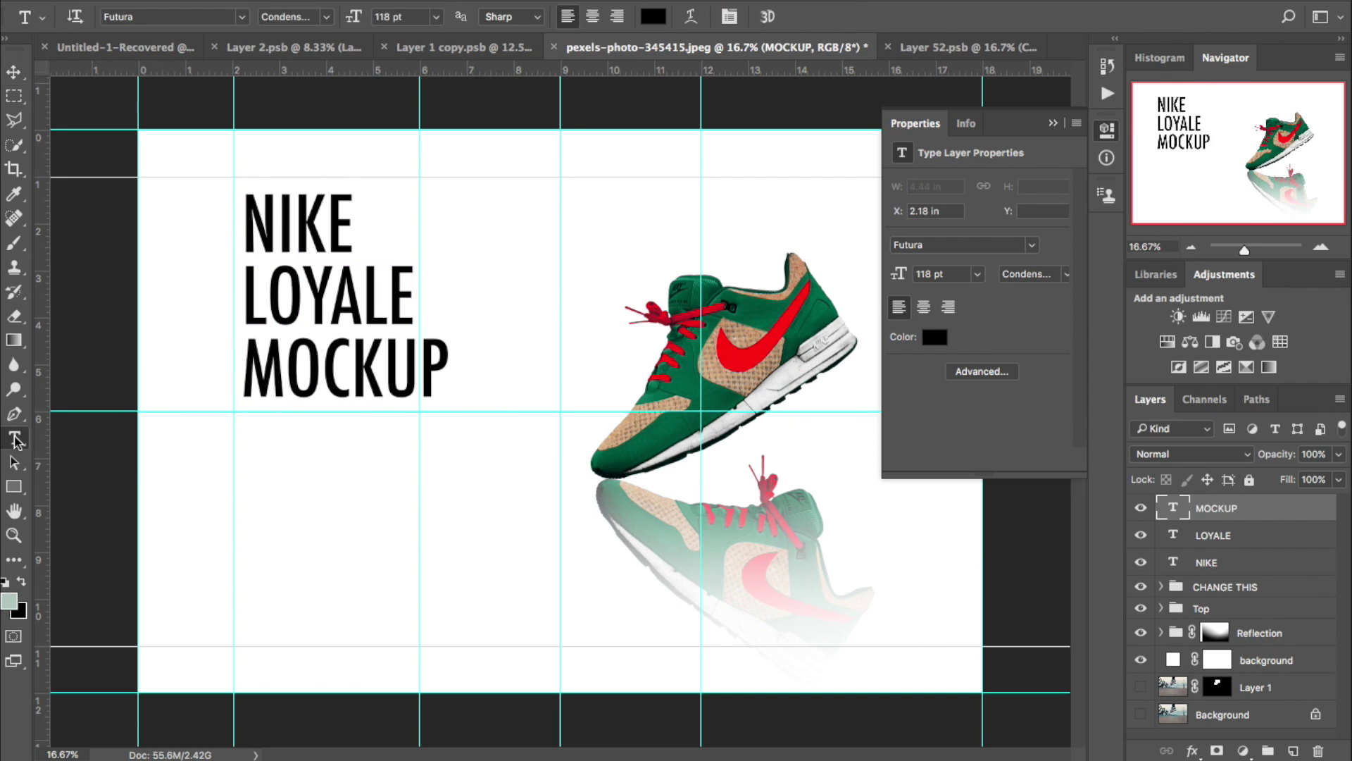
left_click(329, 17)
left_click(317, 42)
key("ctrl+t")
left_click_drag(588, 419, 432, 479)
key("Return")
key("super+;")
Delete the LOYALE text and enlarge NIKE to 231.85 pt so it matches the width of MOCKUP.
left_click(1233, 561, "shift")
key("super+t")
key("super+;")
key("Return")
key("super+;")
left_click(1221, 540)
key("Delete")
key("super+t")
left_click_drag(386, 280, 477, 225)
key("Return")
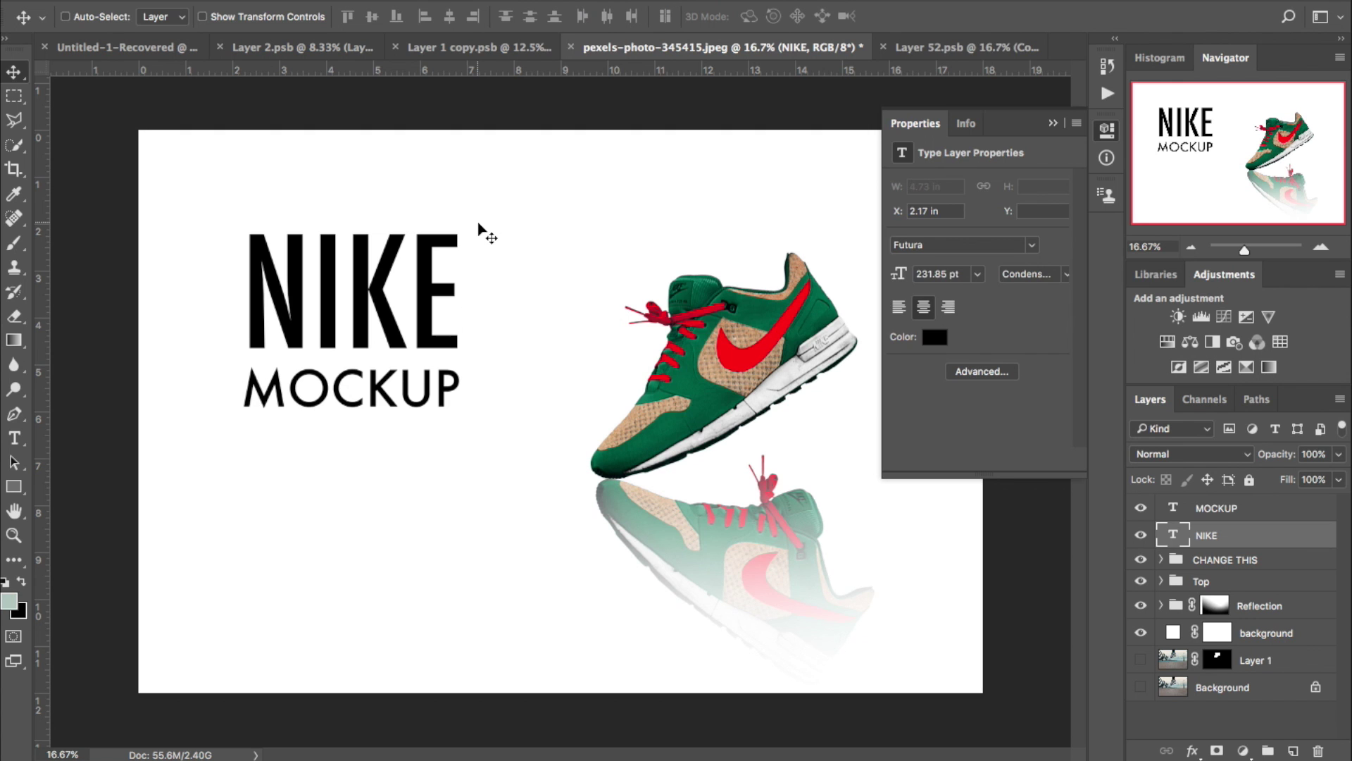
Select the NIKE and MOCKUP texts together and nudge them slightly right and up.
key("super+;")
left_click(1210, 510, "shift")
key("shift+Right")
key("shift+Right")
key("shift+Right")
key("shift+Up")
key("shift+Up")
key("shift+Up")
key("super+;")
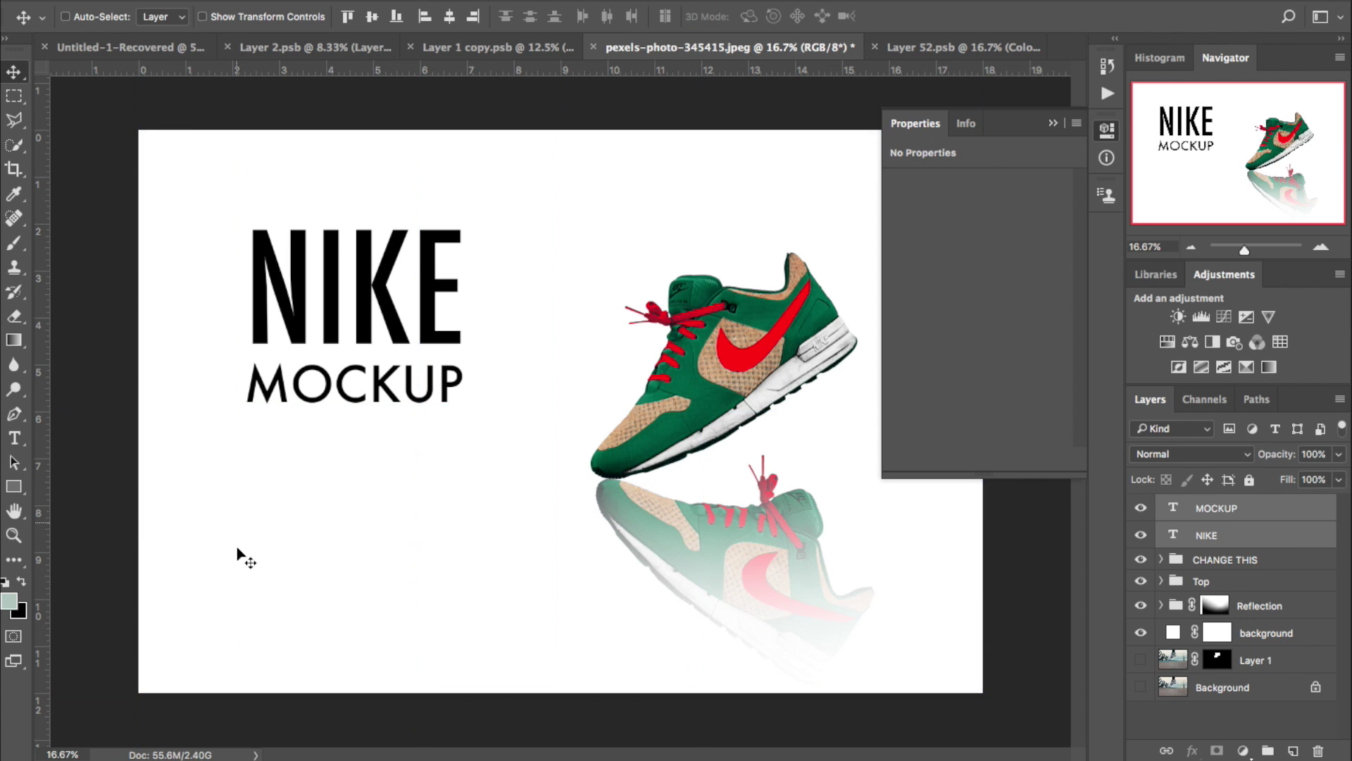
Create a layer above Reflection and fill a long, thin elliptical selection under the shoe's toe with black.
left_click(1161, 559)
left_click(1259, 644)
left_click(1294, 751)
key("shift+m")
left_click_drag(554, 471, 711, 485)
key("super+=")
key("super+=")
key("super+=")
key("super+=")
key("super+=")
key("b")
left_click_drag(92, 347, 869, 371)
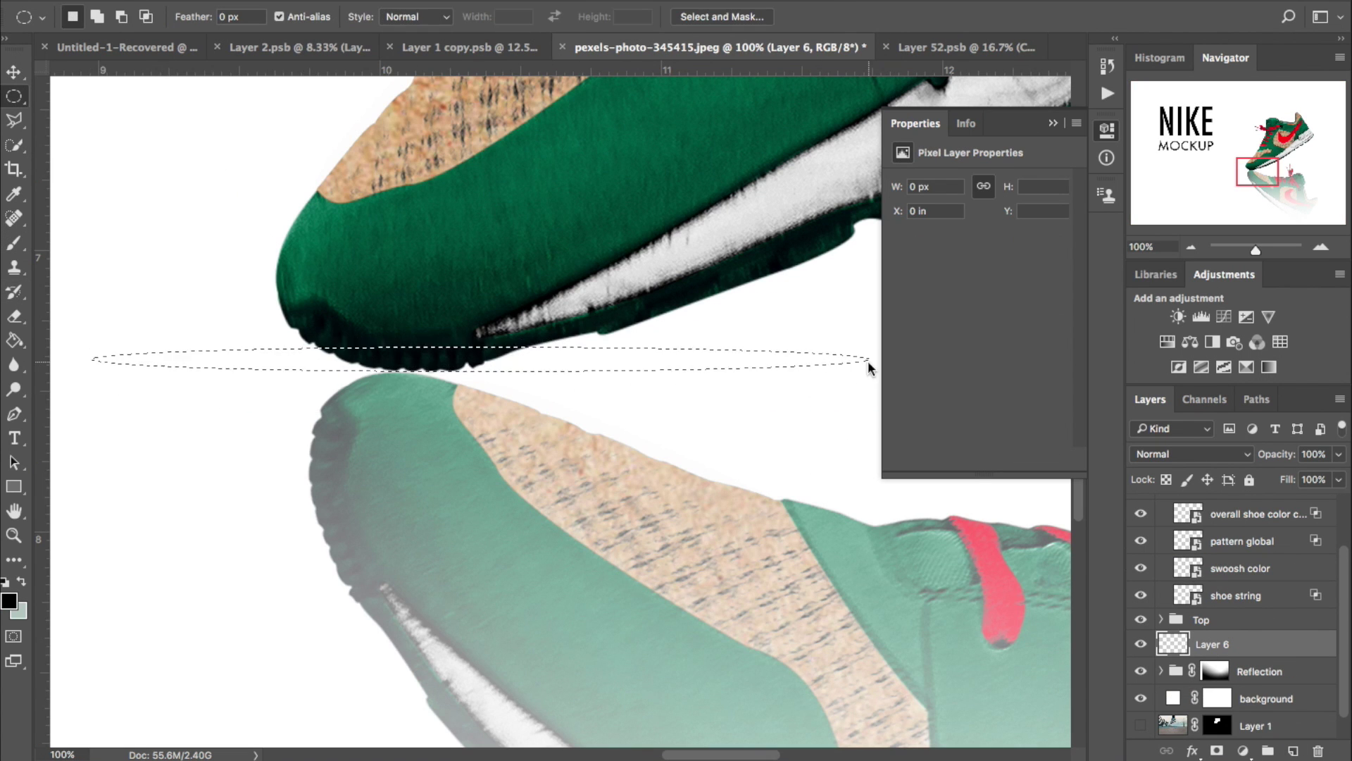
key("g")
left_click(310, 365)
Deselect the black ellipse and blur it into a soft contact shadow under the toe.
key("super+0")
key("super+d")
scroll(722, 491, "up", 4)
left_click(710, 266)
left_click_drag(649, 500, 610, 502)
left_click(781, 246)
Add a second black ellipse under the toe on another new layer and blur it.
left_click(1294, 750)
key("m")
key("g")
left_click(453, 493)
left_click_drag(308, 484, 624, 500)
left_click(709, 266)
left_click(780, 246)
Group the two shadow layers as shadow and fade the group's ends with a gradient on a layer mask.
left_click(1212, 671, "shift")
key("super+g")
double_click(1208, 644)
type("shadow")
key("Return")
left_click(1217, 751)
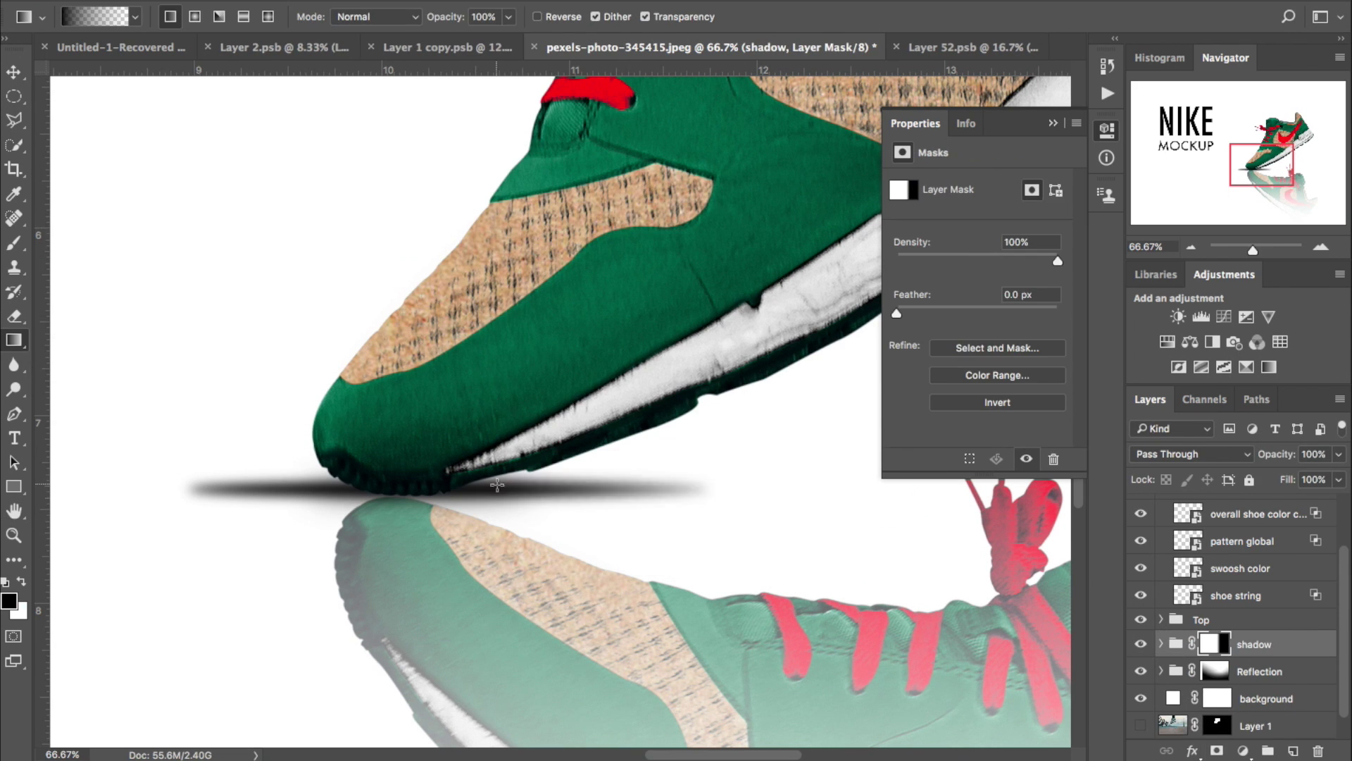
left_click_drag(496, 489, 536, 490)
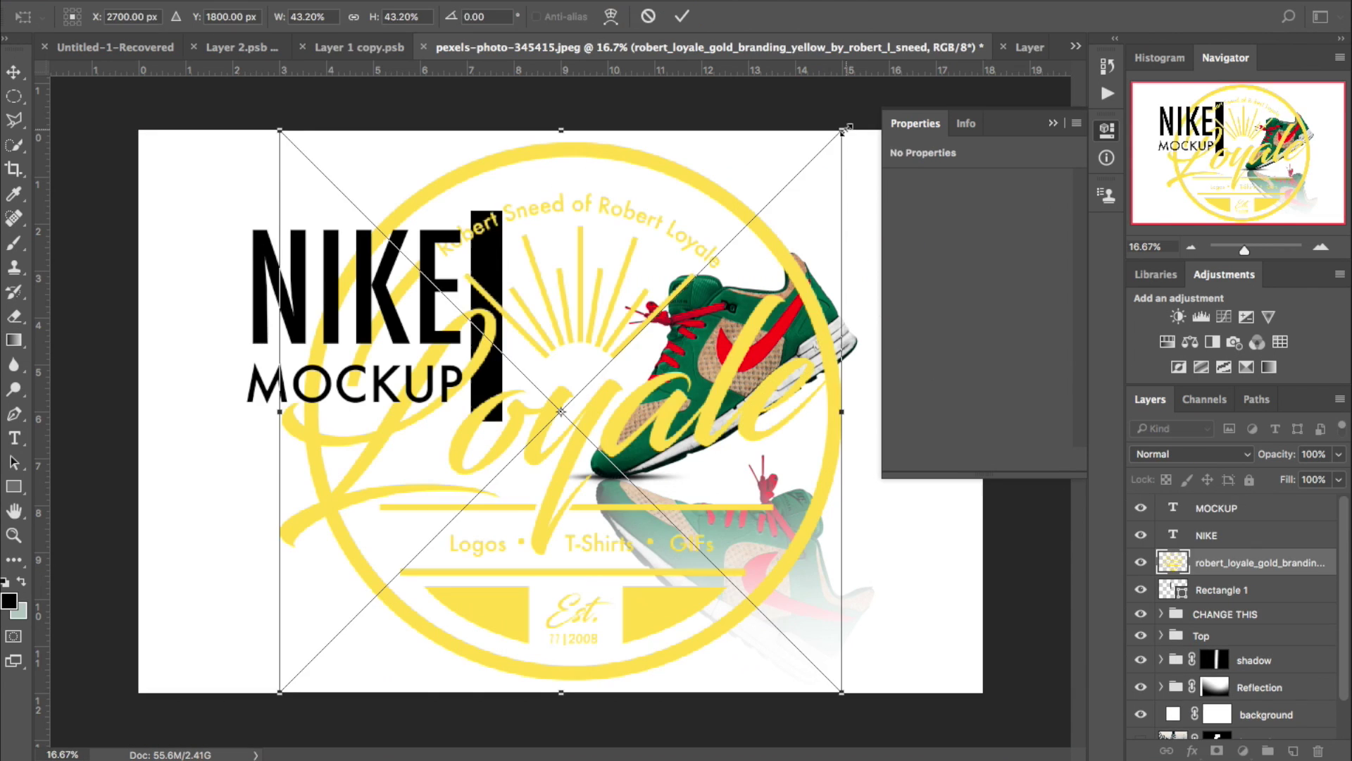
Duplicate the placed yellow Loyale logo, hide one copy, and flatten the other to about 4.42 in high across the floor.
key("Return")
key("super+j")
left_click(1141, 644)
left_click(1248, 676)
key("super+t")
left_click_drag(561, 130, 561, 467)
left_click_drag(842, 693, 889, 688)
key("Return")
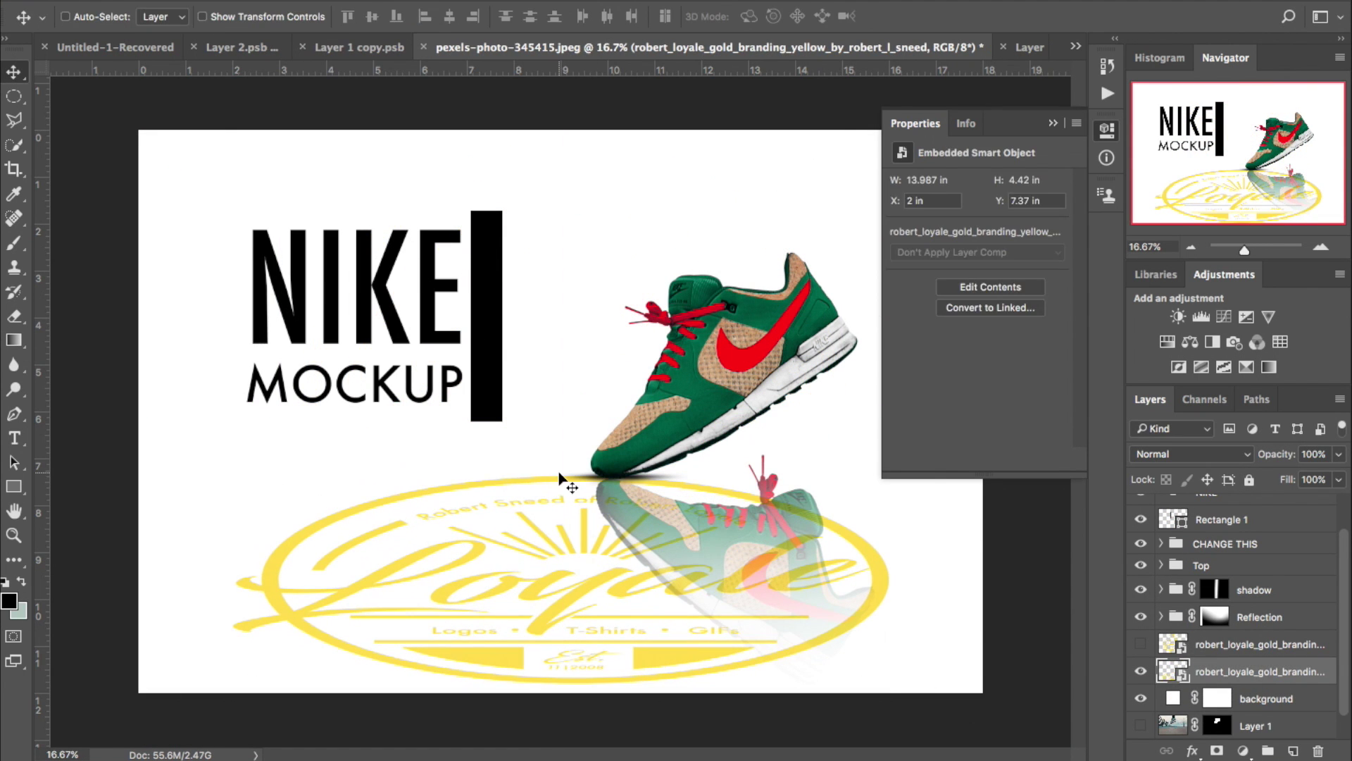
On a new layer above background, fill a full-width rectangle below the shoe with light grey as a floor.
left_click(1267, 699)
left_click(1294, 750)
left_click(14, 97)
left_click(124, 94)
left_click_drag(139, 479, 983, 691)
left_click(9, 601)
left_click(1232, 240)
left_click(16, 73)
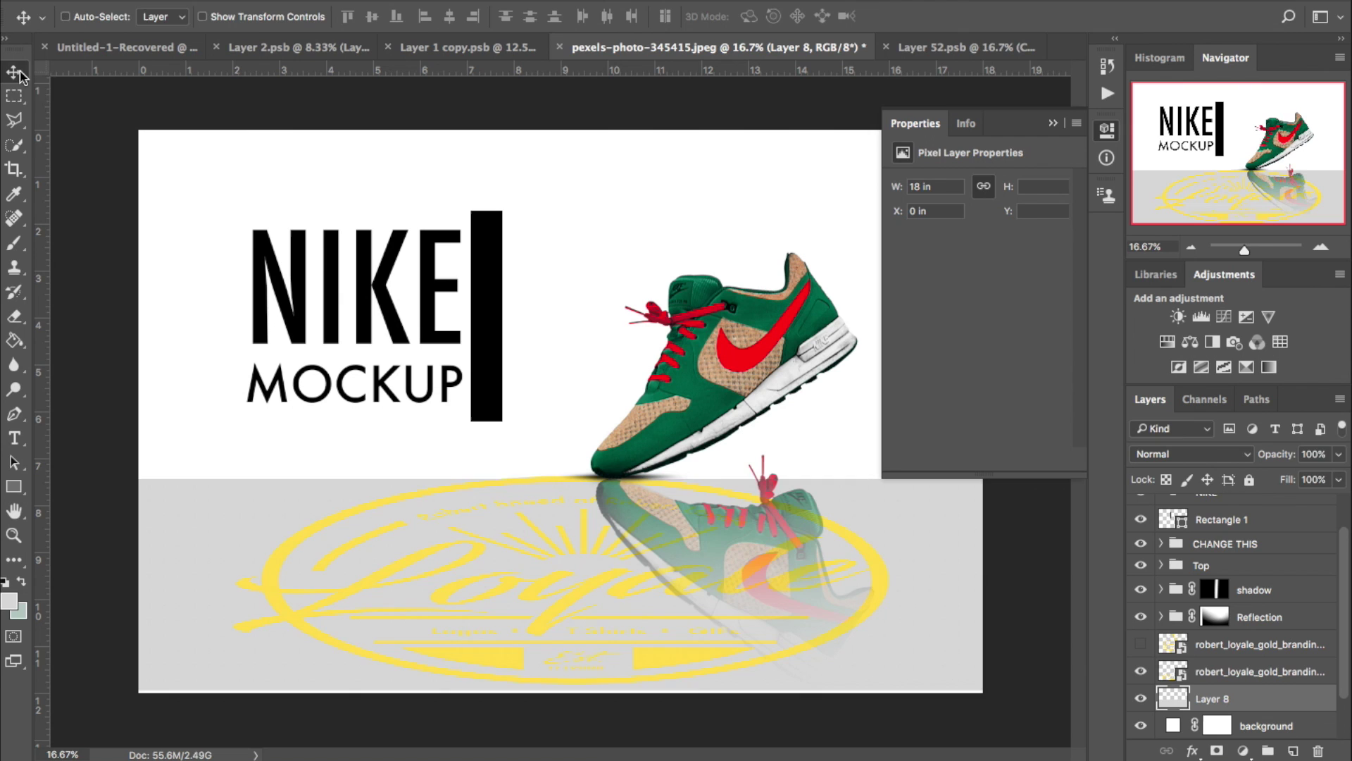
Stretch the grey floor rectangle slightly past its upper and lower edges and reduce its opacity.
key("super+t")
left_click_drag(561, 479, 561, 471)
left_click_drag(560, 690, 568, 703)
key("Return")
left_click_drag(1272, 454, 1237, 454)
Mask the grey floor layer, brush its hard upper edge soft, and stretch it slightly taller.
left_click(1217, 751)
left_click(14, 243)
mouse_move(113, 426)
left_mouse_down()
mouse_move(1125, 507)
mouse_move(141, 461)
left_mouse_up()
left_click(15, 72)
key("super+t")
left_click_drag(561, 472, 561, 465)
left_click_drag(561, 693, 573, 696)
key("Return")
Delete both yellow logo layers and the grey floor layer, and create a new empty layer above background.
left_click(1254, 672)
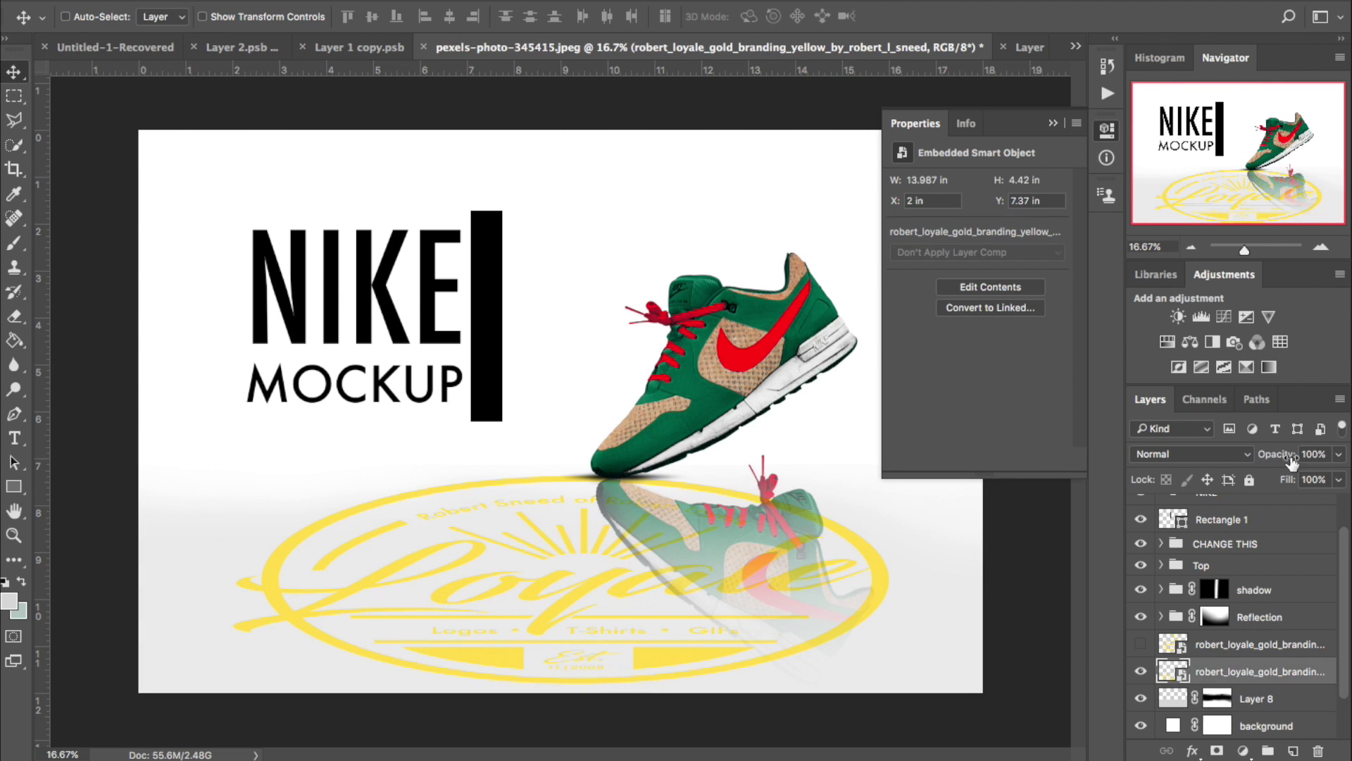
left_click(1141, 671)
left_click(1257, 699)
left_click(1260, 645, "shift")
key("Delete")
left_click(1293, 751)
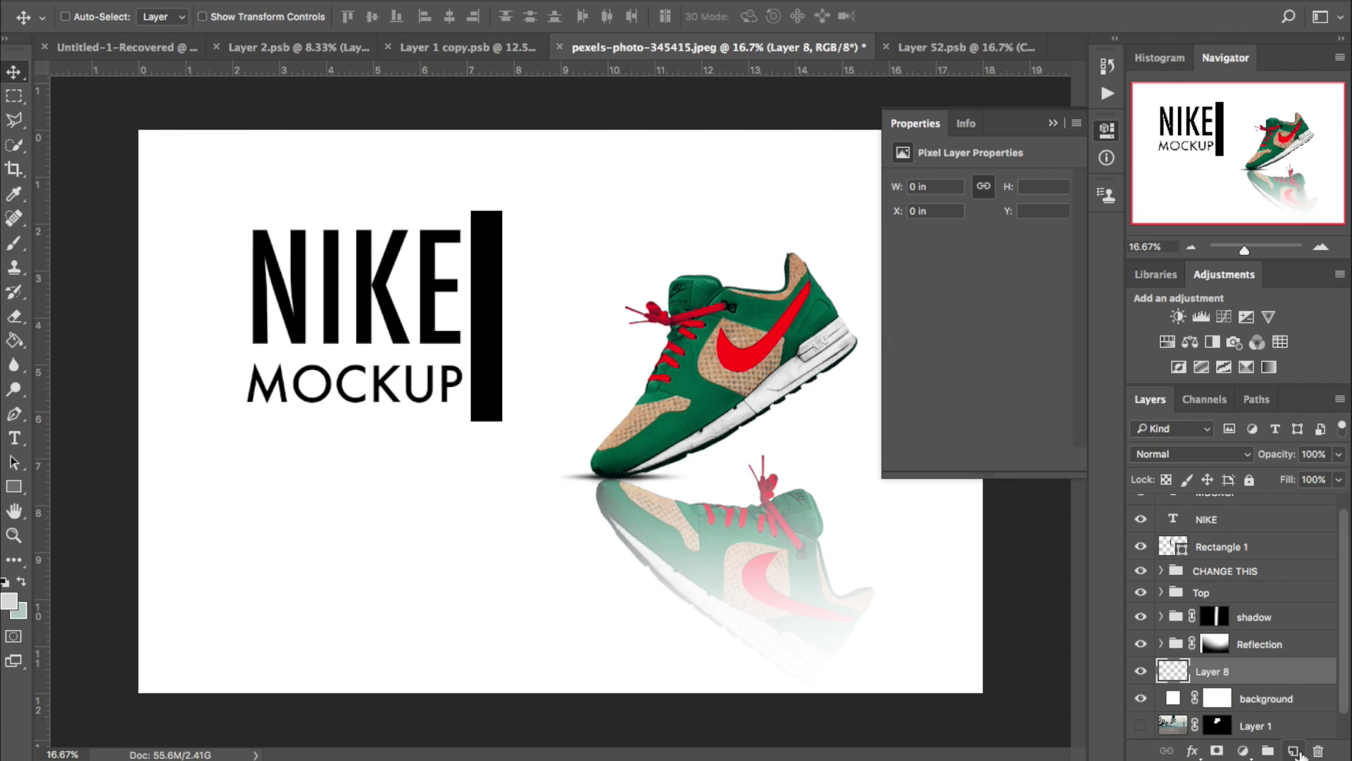
On the empty layer above background, fill a full-width rectangle below the shoe with light grey and add a layer mask.
left_click(14, 96)
key("super+apostrophe")
left_click_drag(123, 473, 1007, 710)
left_click(14, 340)
left_click(338, 546)
key("super+d")
key("super+apostrophe")
left_click(14, 72)
left_click(1217, 751)
left_click(14, 243)
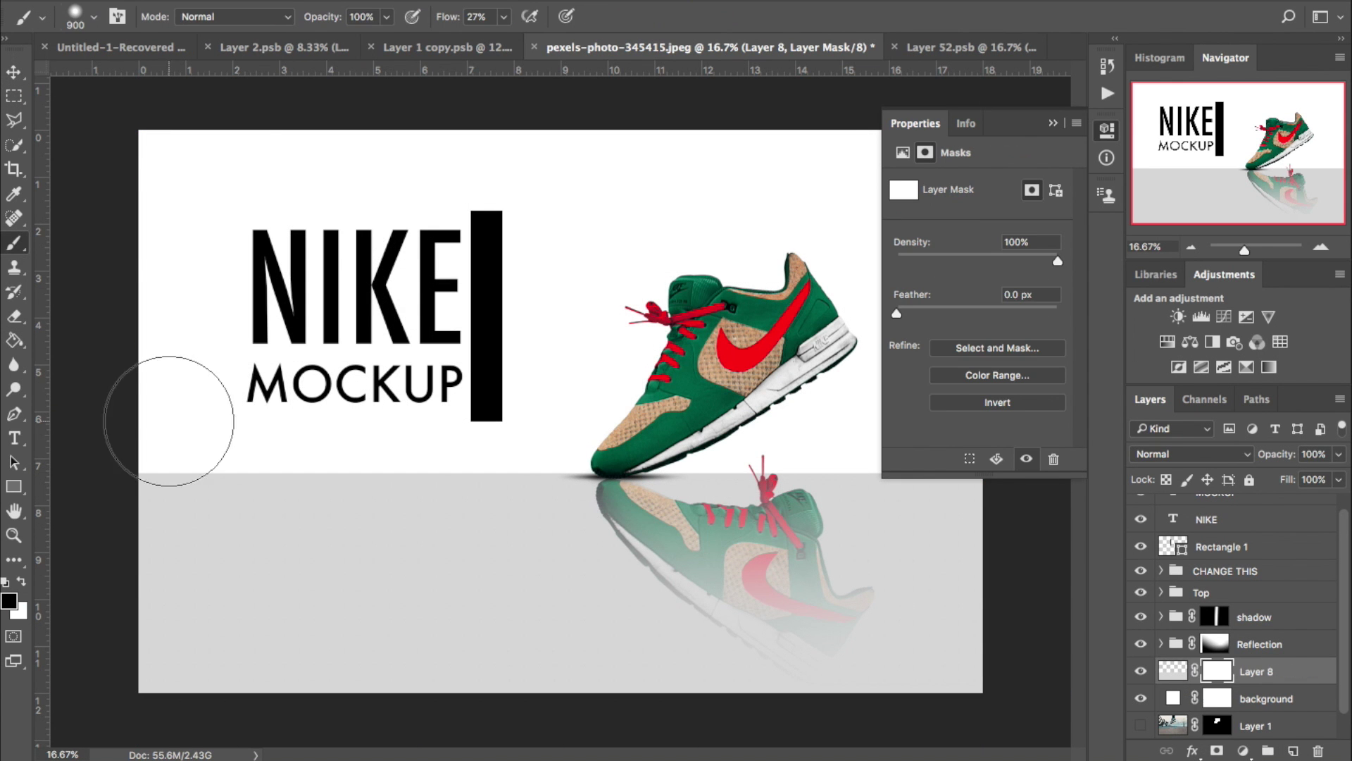
left_click_drag(128, 422, 1022, 440)
key("super+z")
Fade the grey floor's upper part by drawing a vertical black-to-transparent linear gradient on its layer mask.
left_click(14, 340)
left_click(90, 339)
left_click_drag(448, 402, 448, 672)
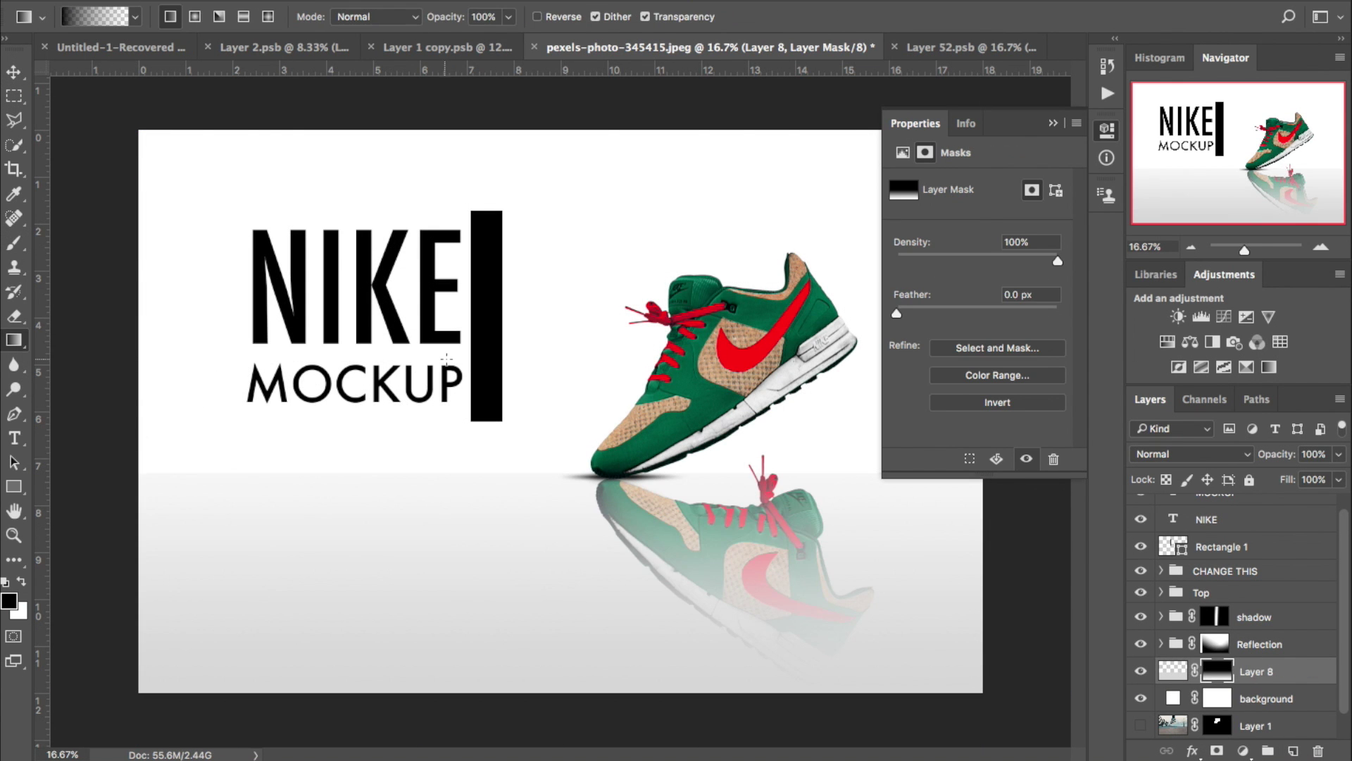
Lower the grey floor layer's opacity to 73% and its fill to 74%.
left_click(1339, 454)
left_click_drag(1339, 477, 1312, 502)
left_click(1340, 480)
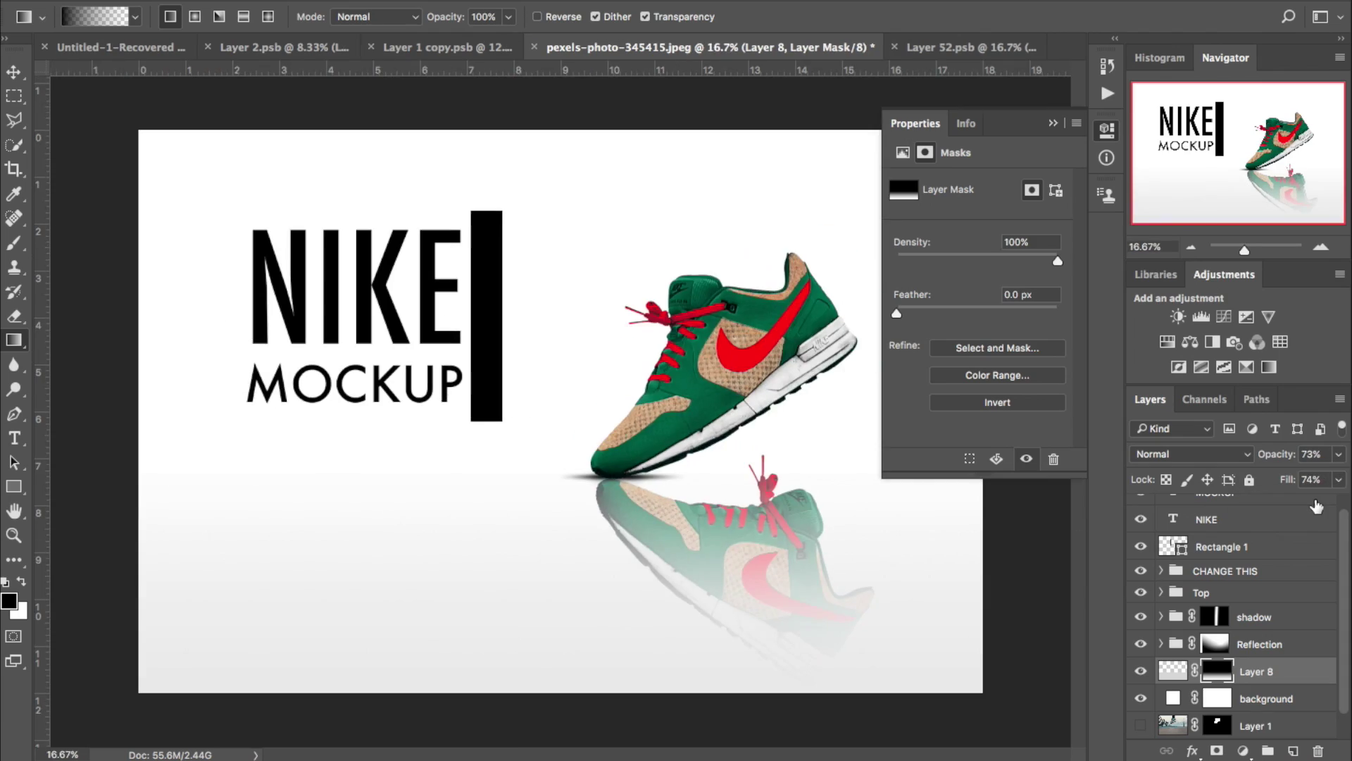